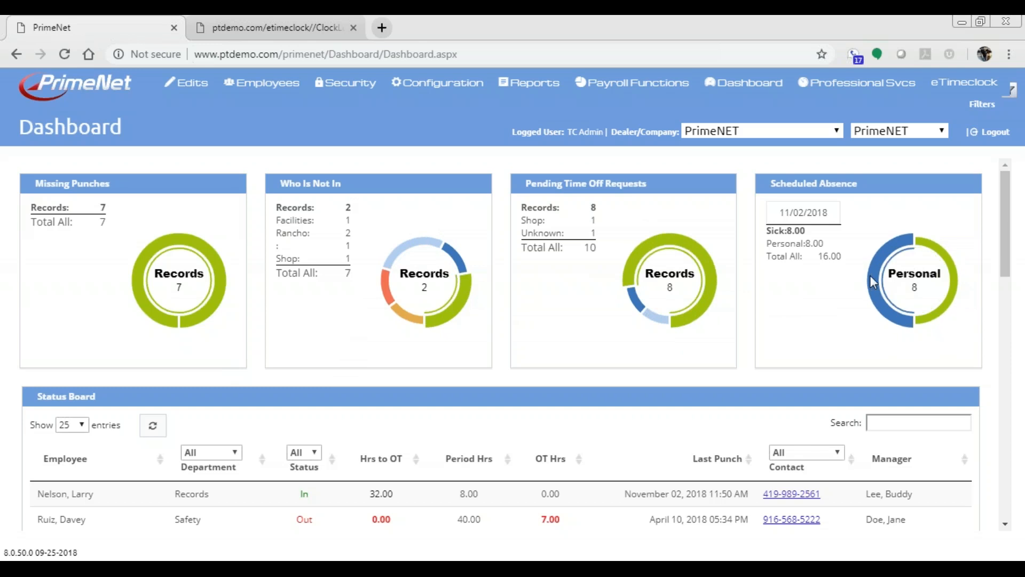
# Filter the Status Board to the Shop department, and restore the department filter to All
pyautogui.scroll(-3, 633, 421)
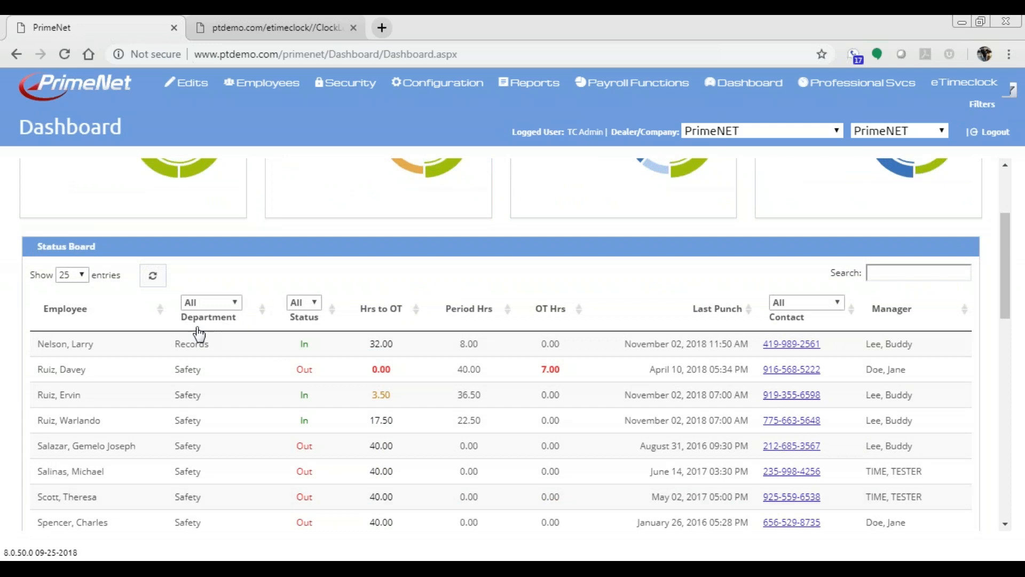
pyautogui.click(206, 302)
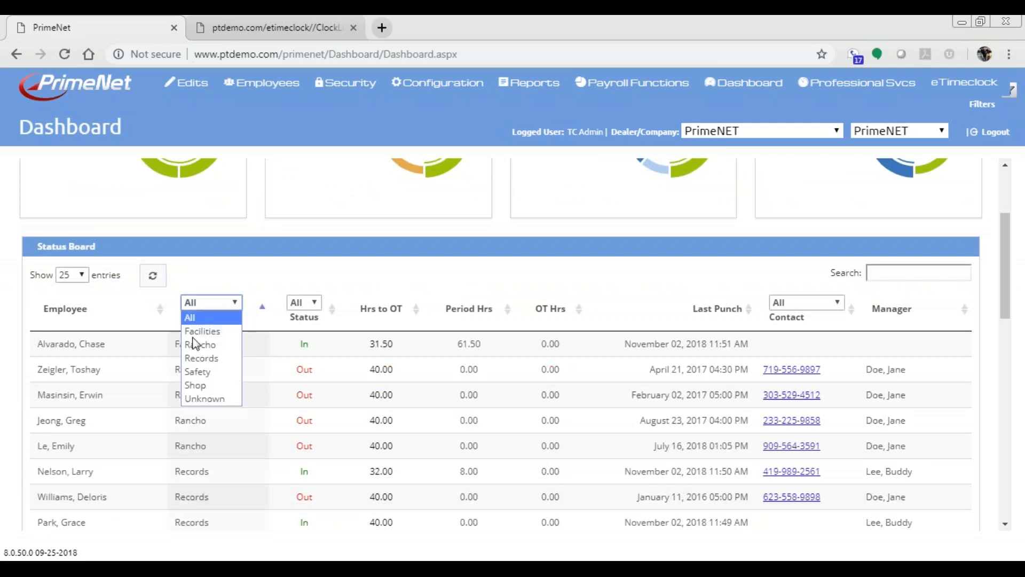
pyautogui.click(195, 386)
pyautogui.click(218, 304)
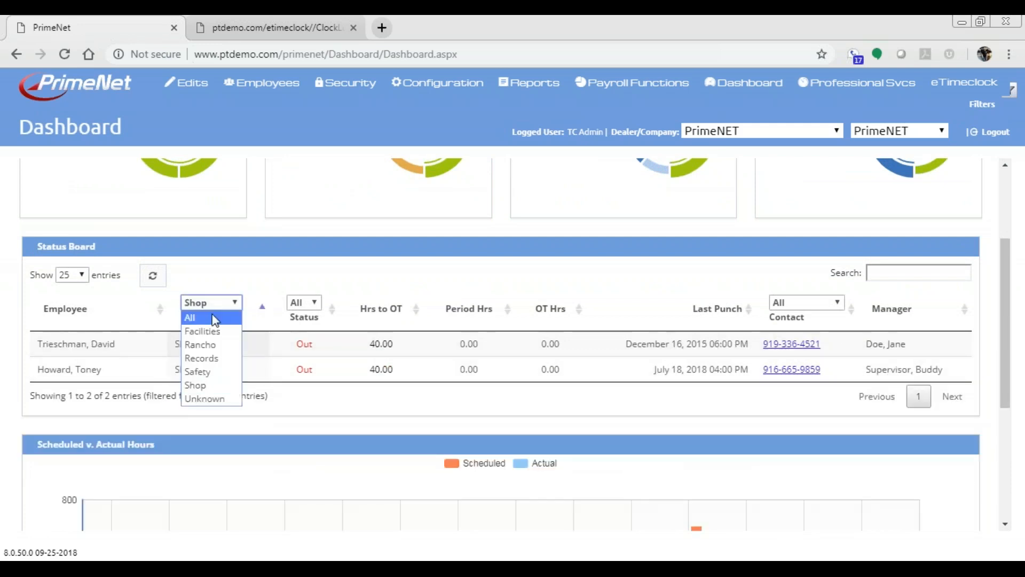
pyautogui.click(215, 319)
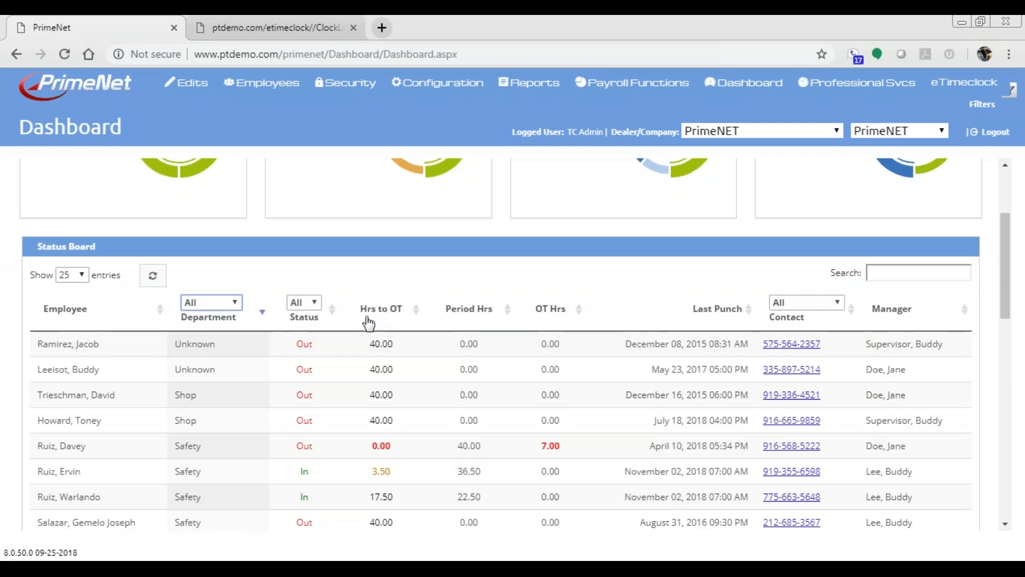
# Filter the Status Board to employees whose status is In, and restore the status filter to All
pyautogui.click(303, 302)
pyautogui.click(305, 332)
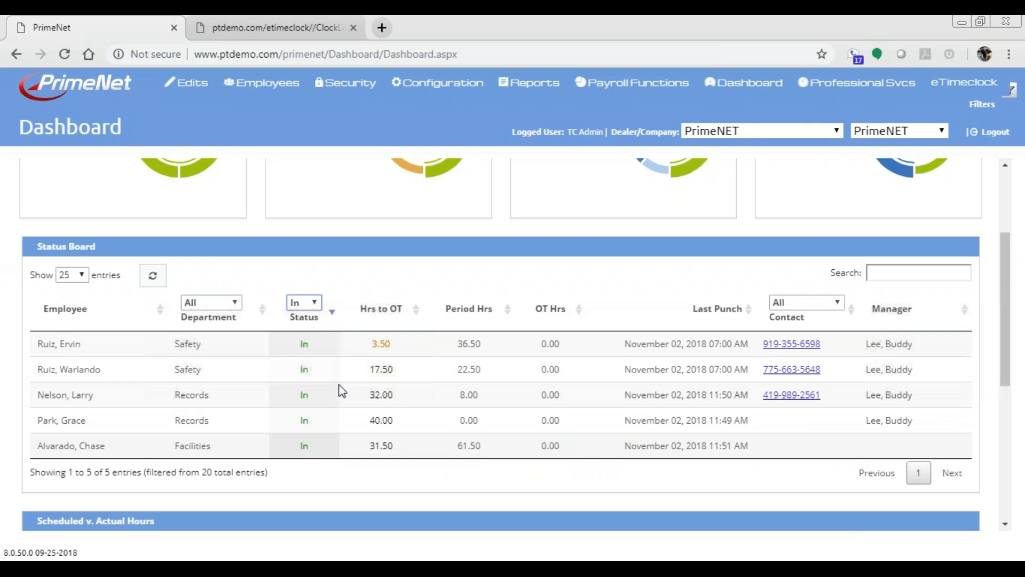
pyautogui.click(299, 304)
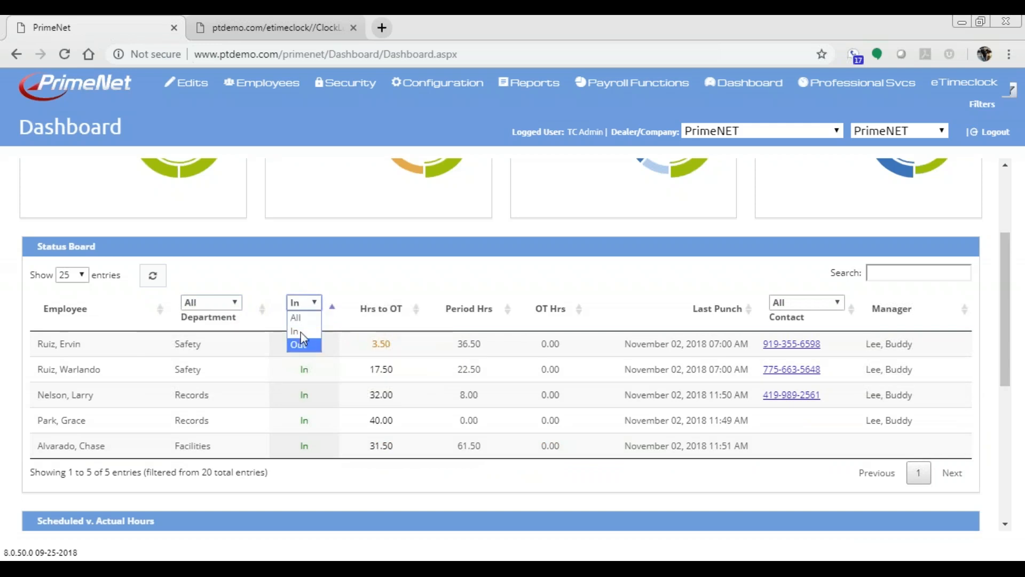
pyautogui.click(297, 318)
pyautogui.click(303, 323)
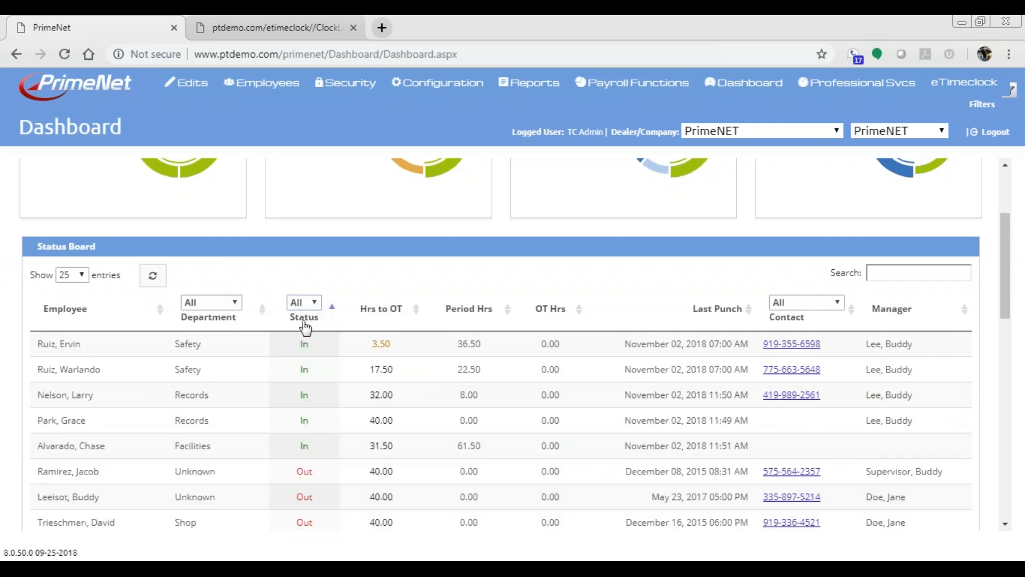
pyautogui.click(306, 327)
# Sort the Status Board ascending by hours to overtime and review the Scheduled v. Actual Hours chart
pyautogui.click(378, 313)
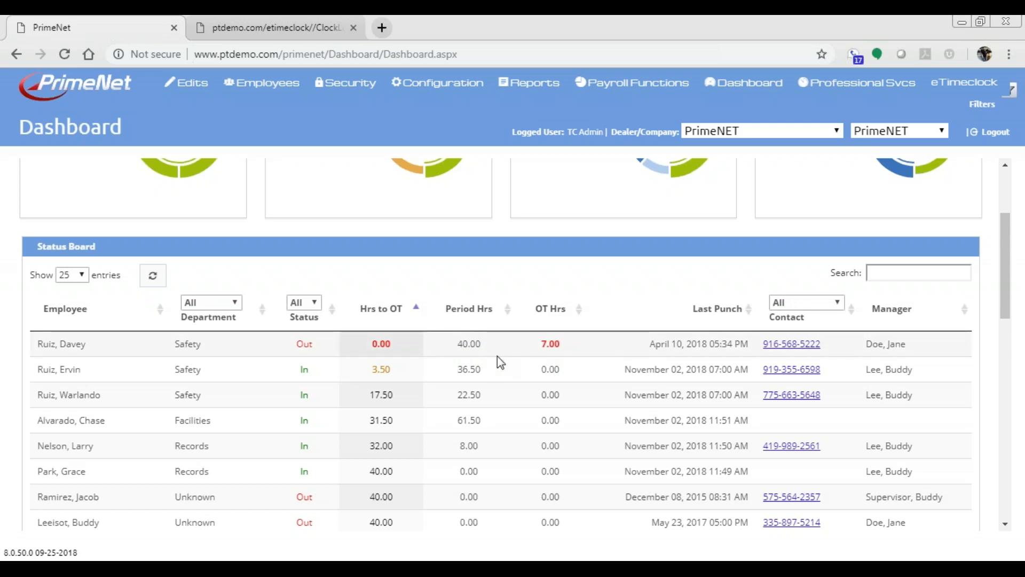
pyautogui.scroll(-2, 498, 356)
pyautogui.scroll(2, 499, 357)
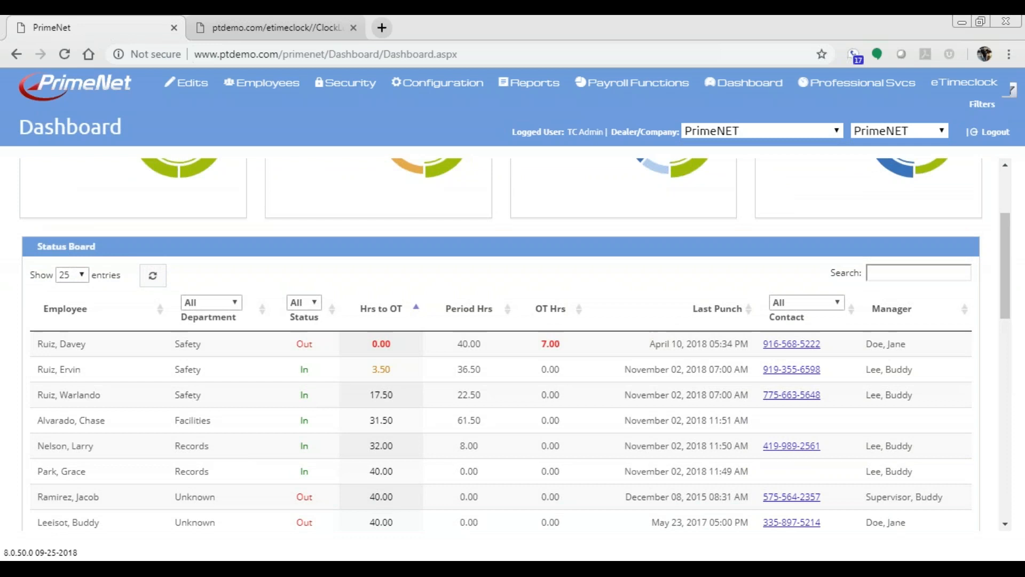
pyautogui.scroll(-10, 974, 316)
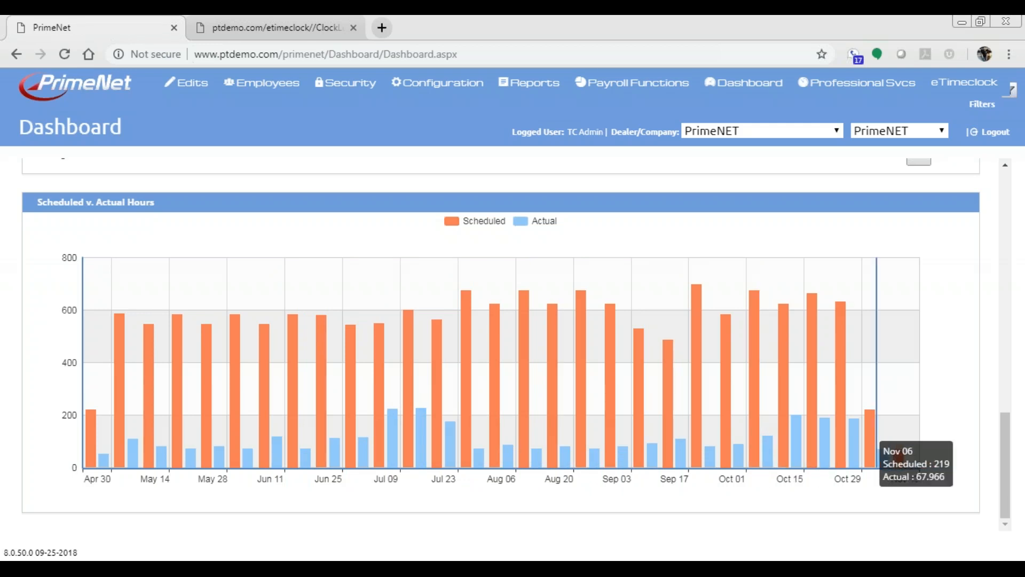
pyautogui.scroll(15, 675, 490)
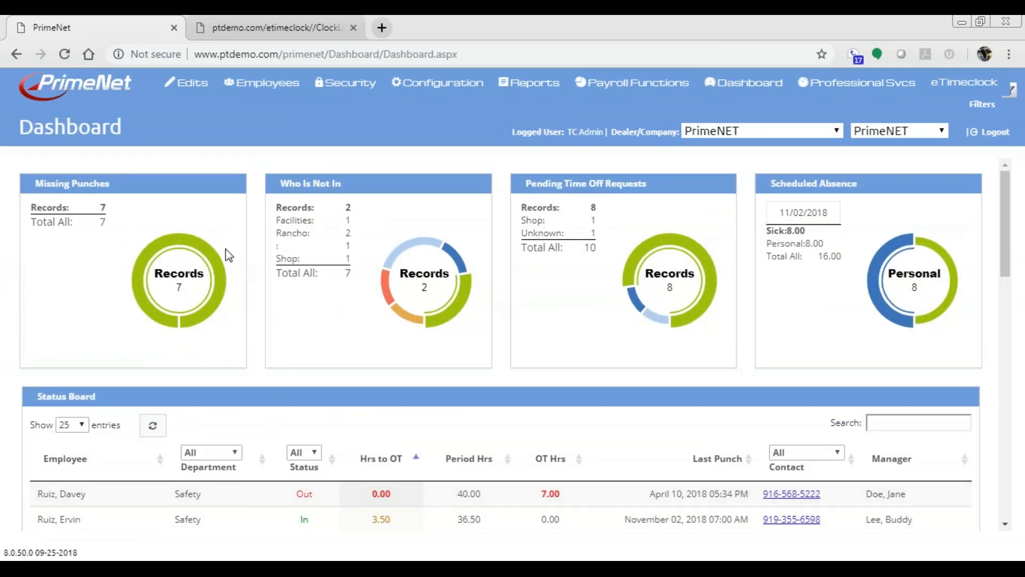
# Filter the Status Board to the Records employees with missing punches and review the list
pyautogui.click(211, 261)
pyautogui.scroll(-3, 230, 288)
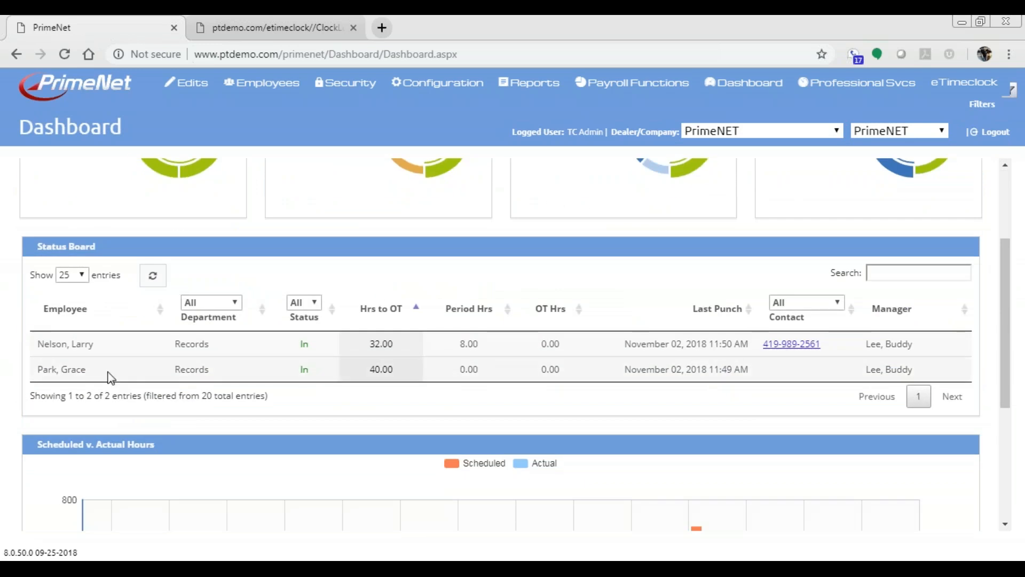
pyautogui.scroll(3, 105, 376)
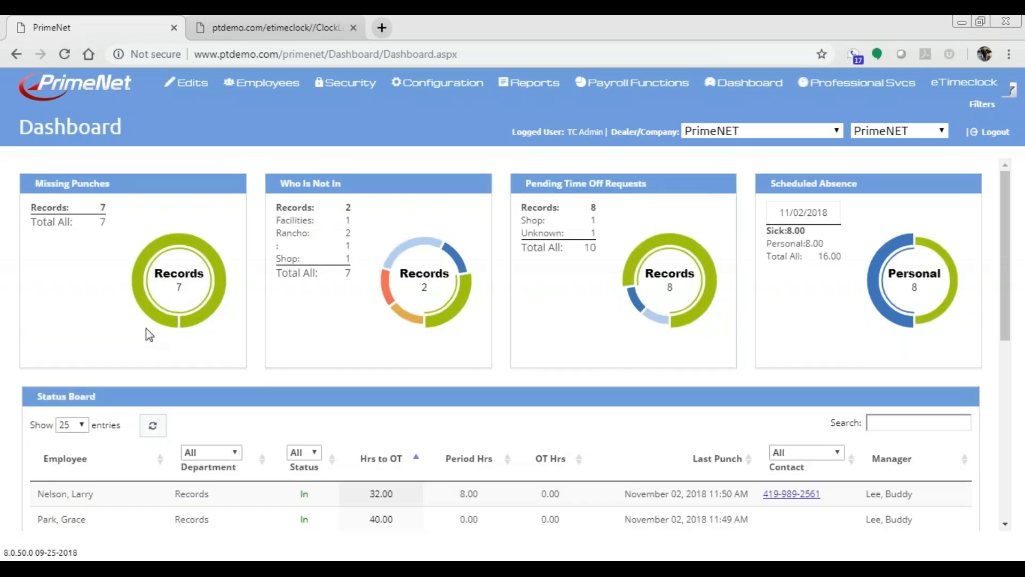
pyautogui.scroll(-3, 121, 447)
pyautogui.scroll(3, 347, 412)
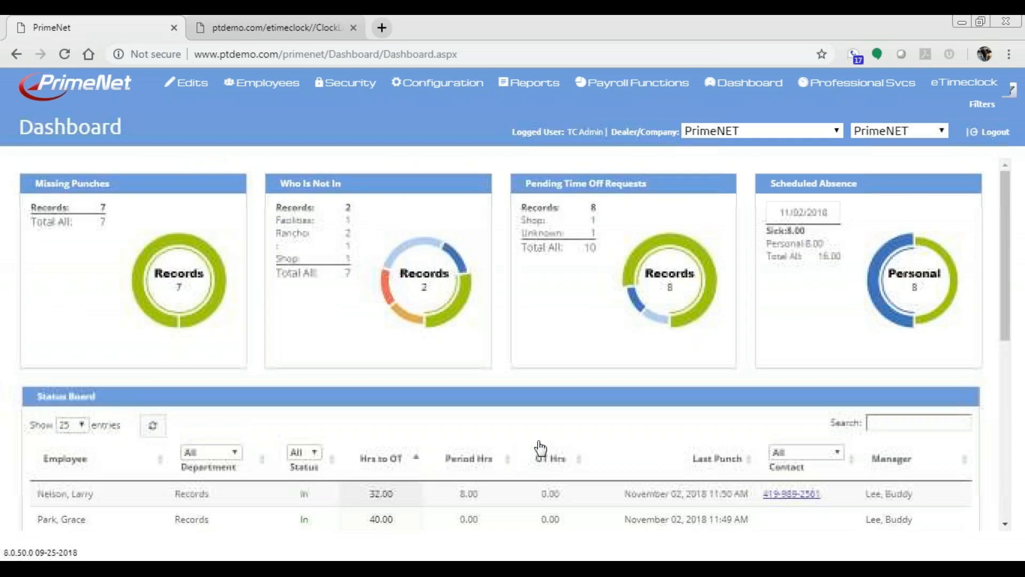
# Show the employees with pending time off requests on the Status Board for Shop, followed by Records
pyautogui.click(636, 300)
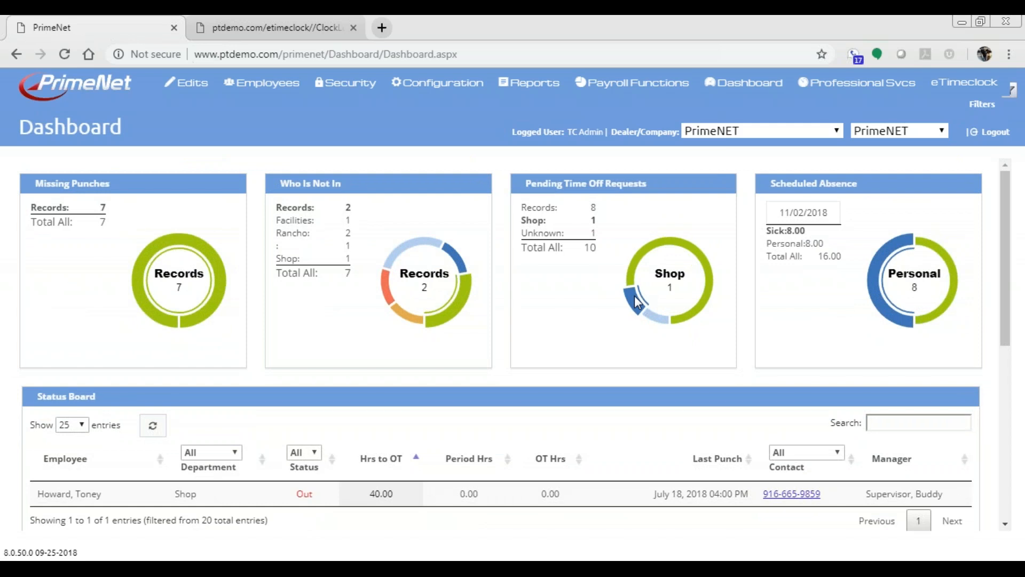
pyautogui.click(650, 260)
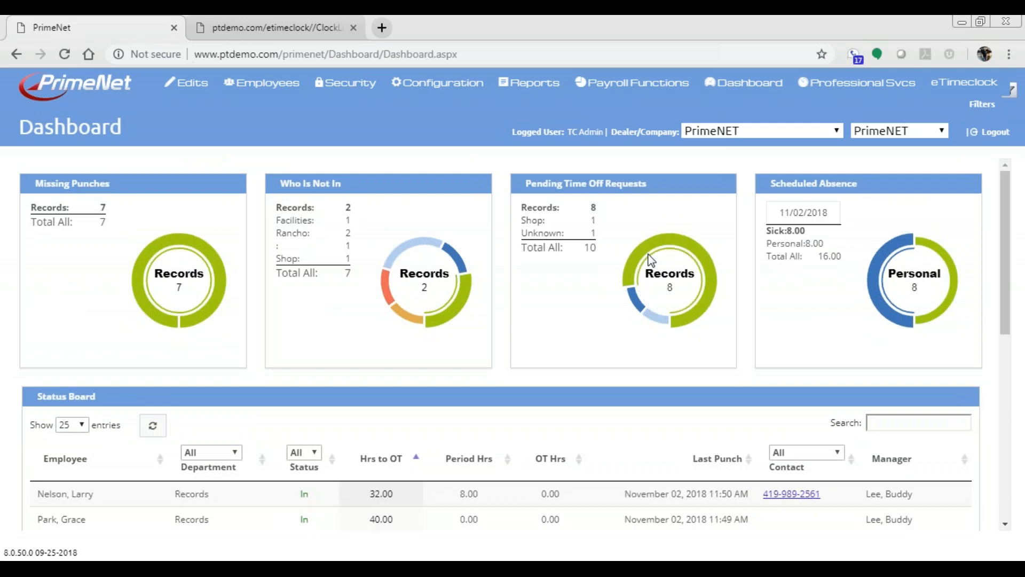
pyautogui.scroll(-2, 651, 260)
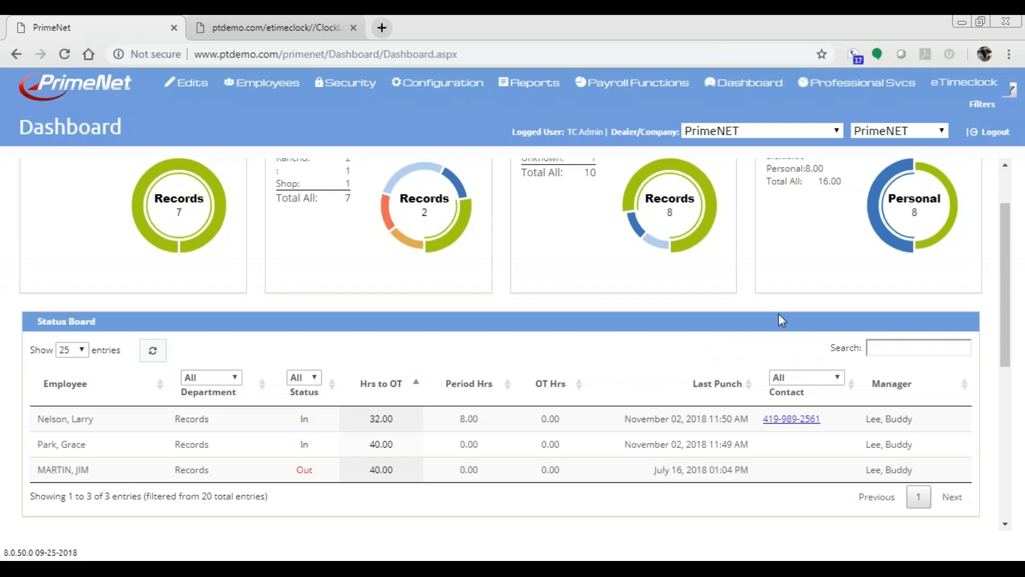
# Show the employees with scheduled absences on the Status Board, first for Personal and second for Sick
pyautogui.click(877, 211)
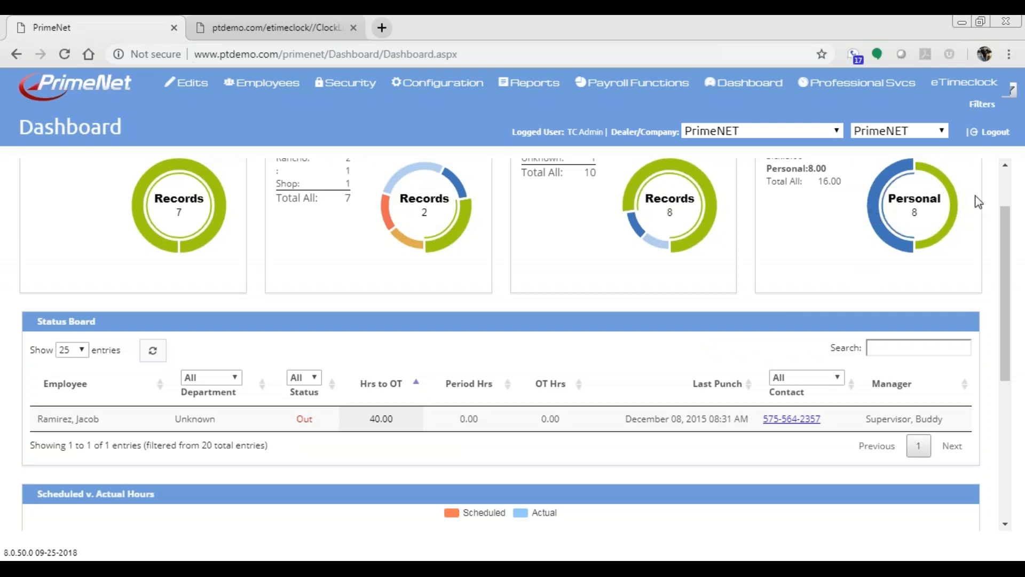
pyautogui.click(953, 202)
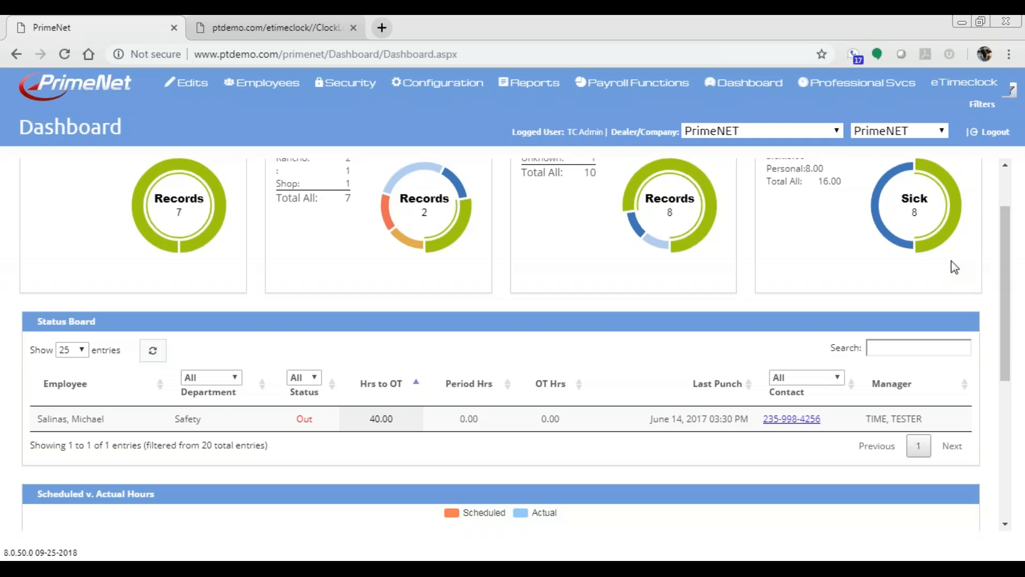
pyautogui.scroll(3, 310, 416)
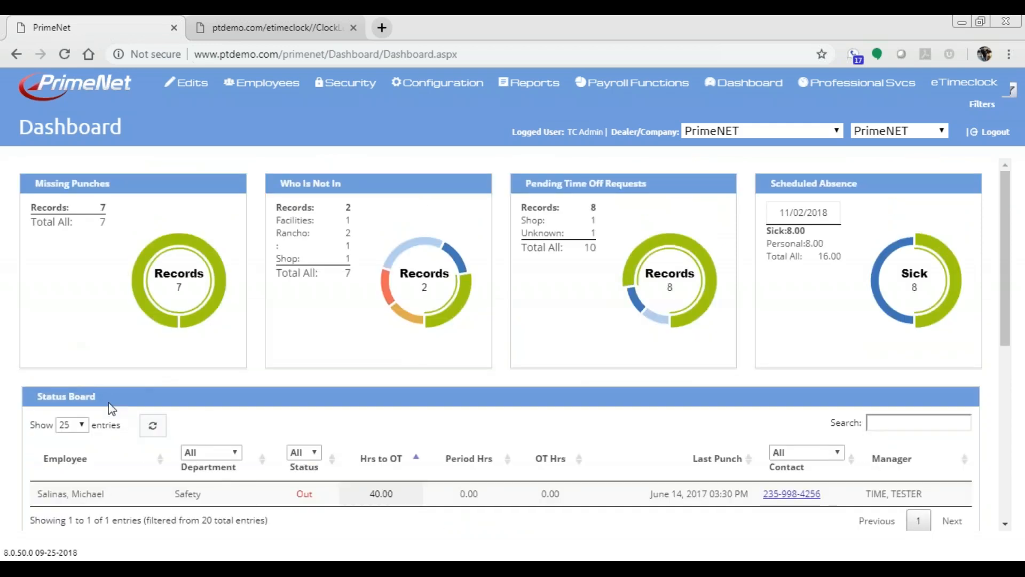
# Filter the Status Board to the Records missing punches and open the punch exceptions from the first listed employee
pyautogui.click(140, 296)
pyautogui.scroll(-3, 140, 295)
pyautogui.click(66, 344)
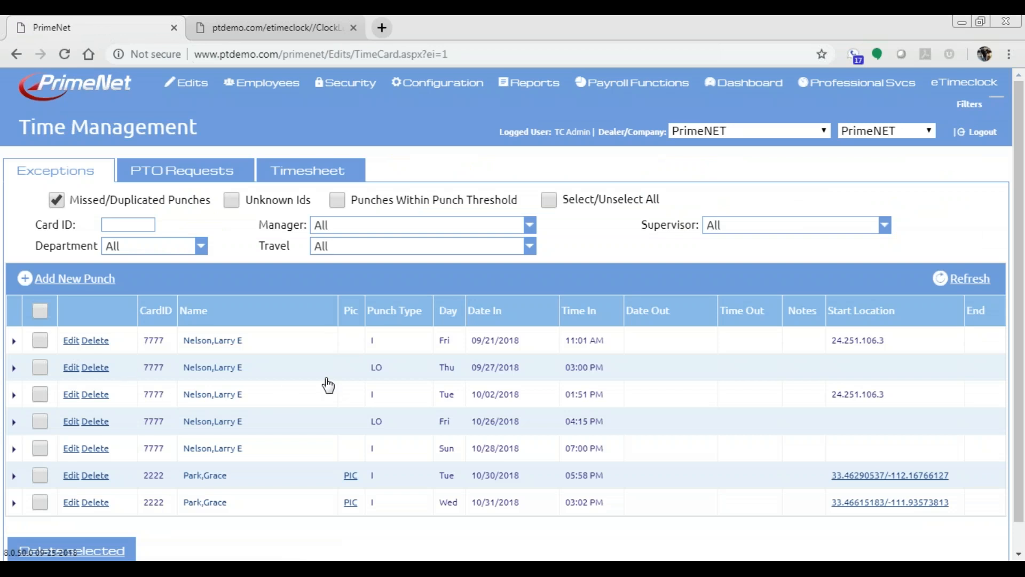
pyautogui.scroll(-1, 318, 386)
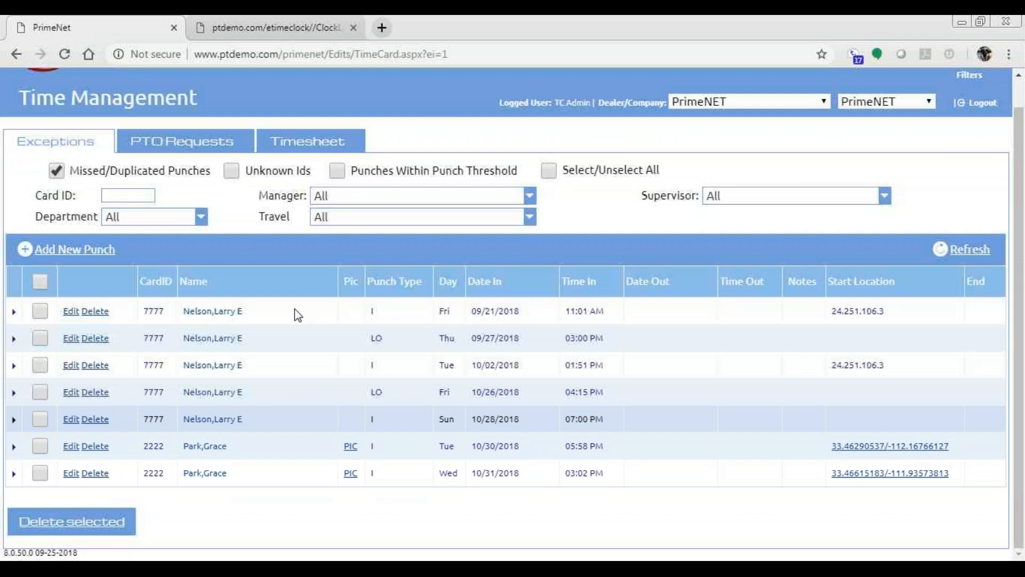
pyautogui.scroll(1, 302, 460)
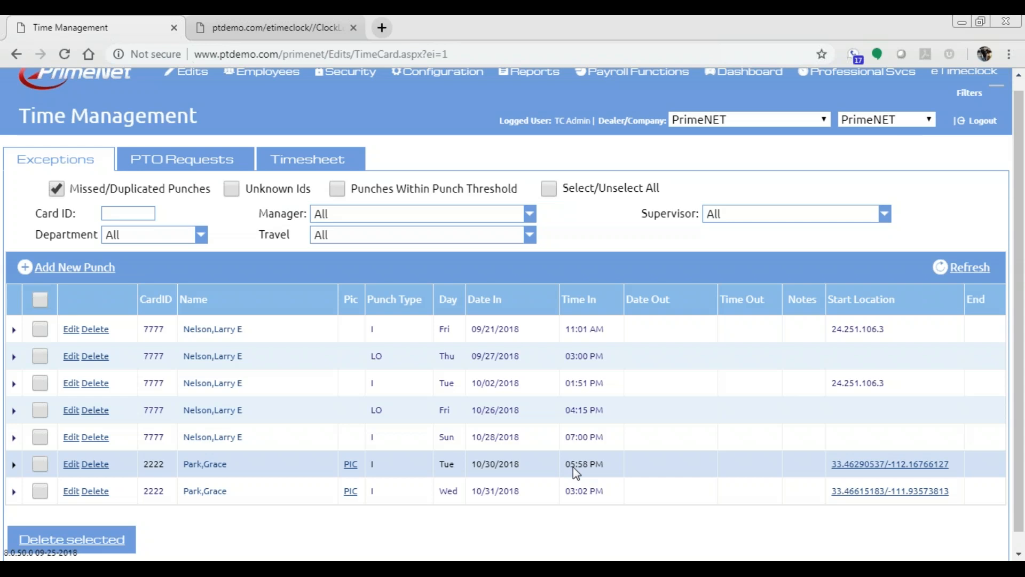
# View the punch image and the start location map of the 10/30/2018 missed punch, closing each
pyautogui.click(350, 468)
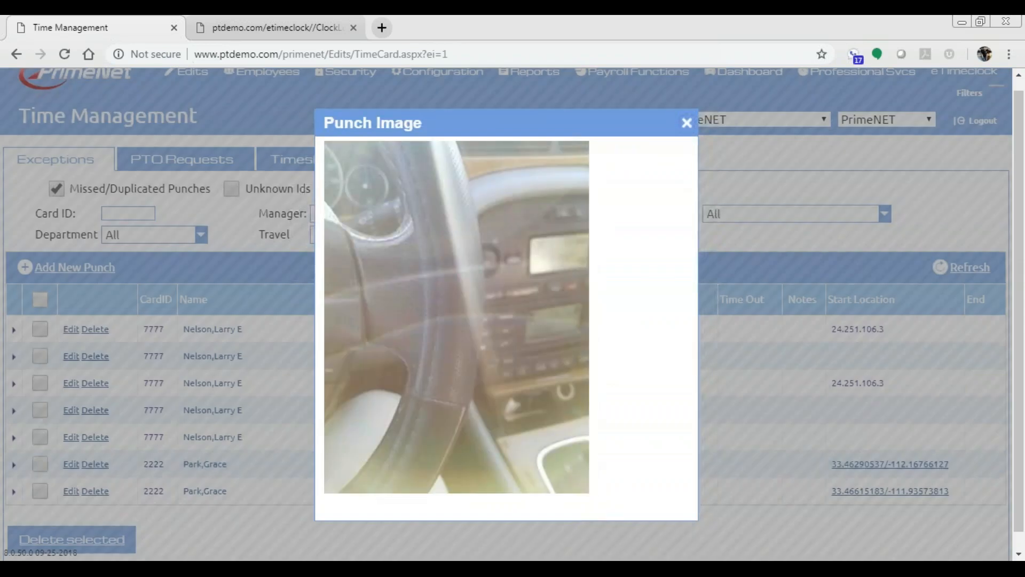
pyautogui.click(686, 124)
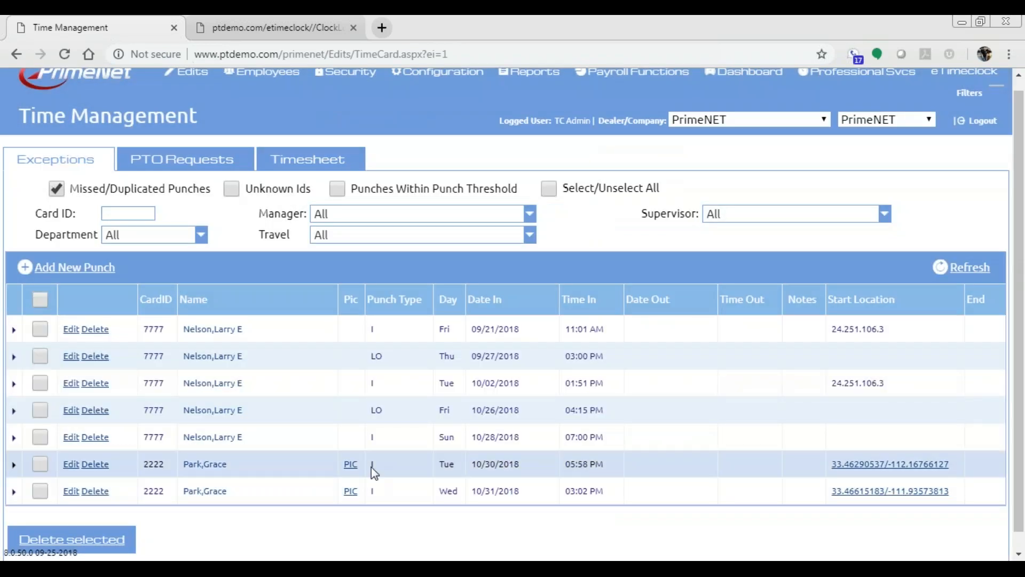
pyautogui.click(853, 469)
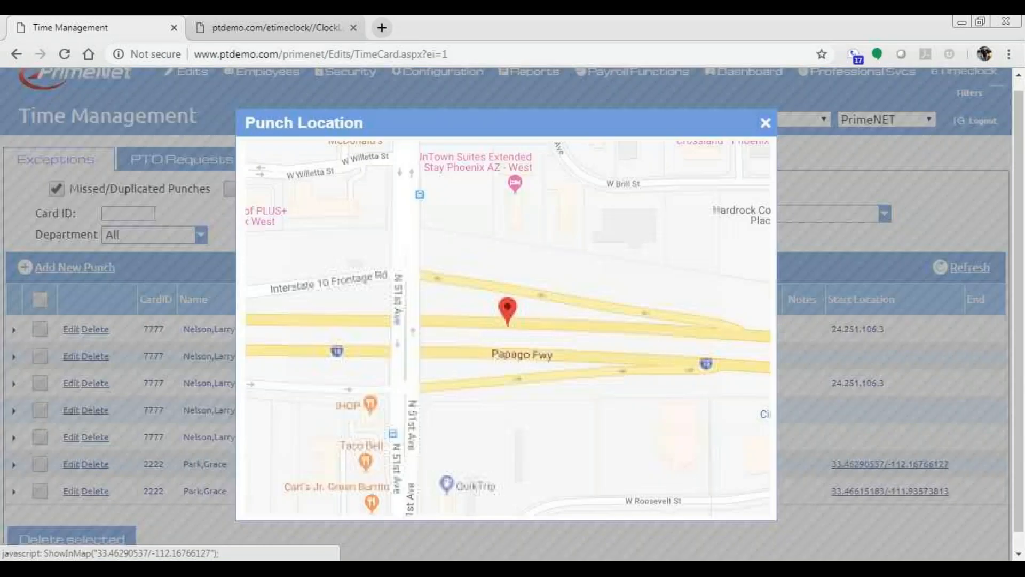
pyautogui.click(765, 123)
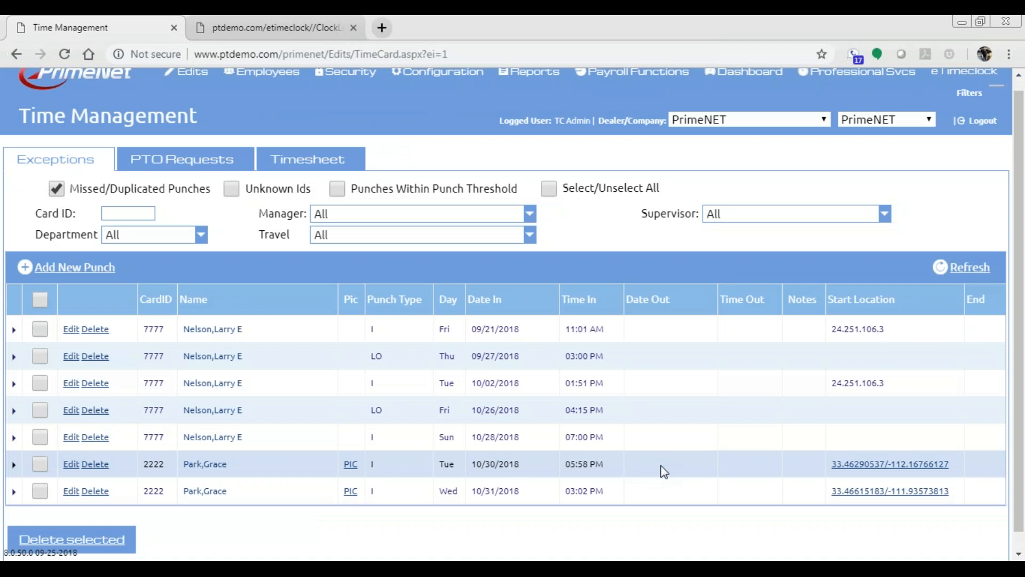
# Review the timecard for the 10/30/2018 missed punch, set its time out to 10:00 PM with the note "er", and save it
pyautogui.doubleClick(662, 466)
pyautogui.scroll(-3, 647, 466)
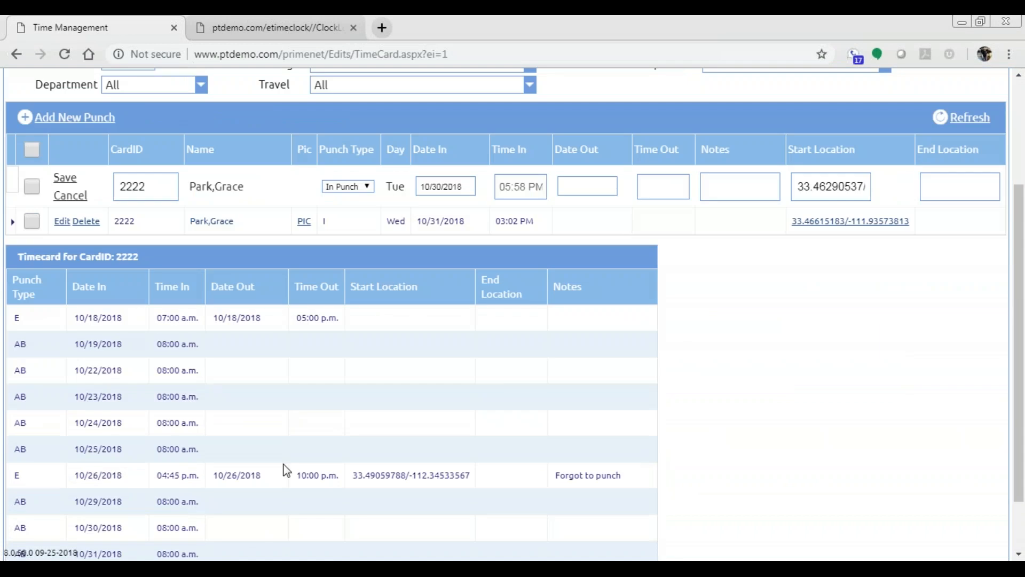
pyautogui.scroll(-1, 286, 470)
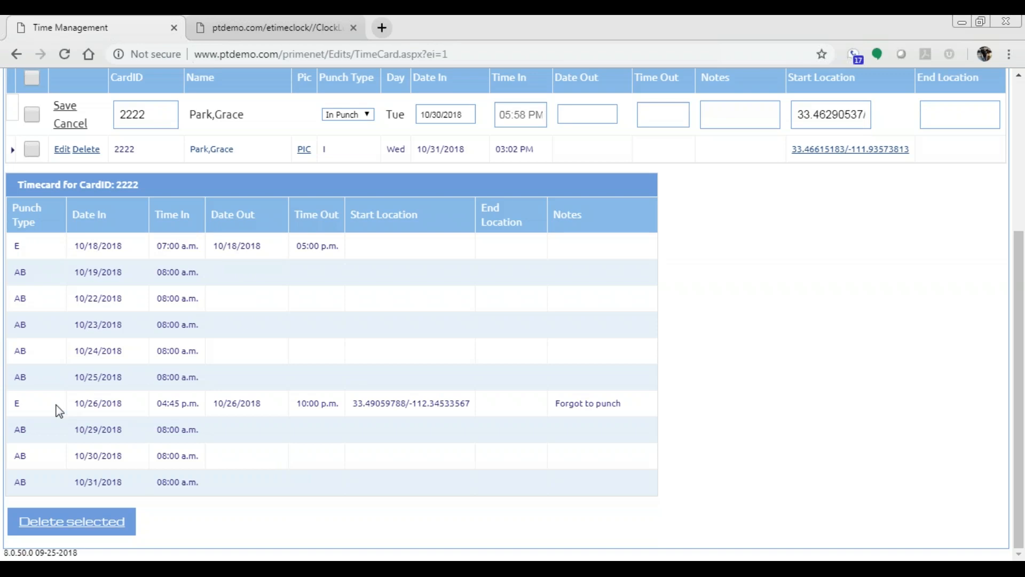
pyautogui.scroll(3, 350, 425)
pyautogui.scroll(-1, 345, 456)
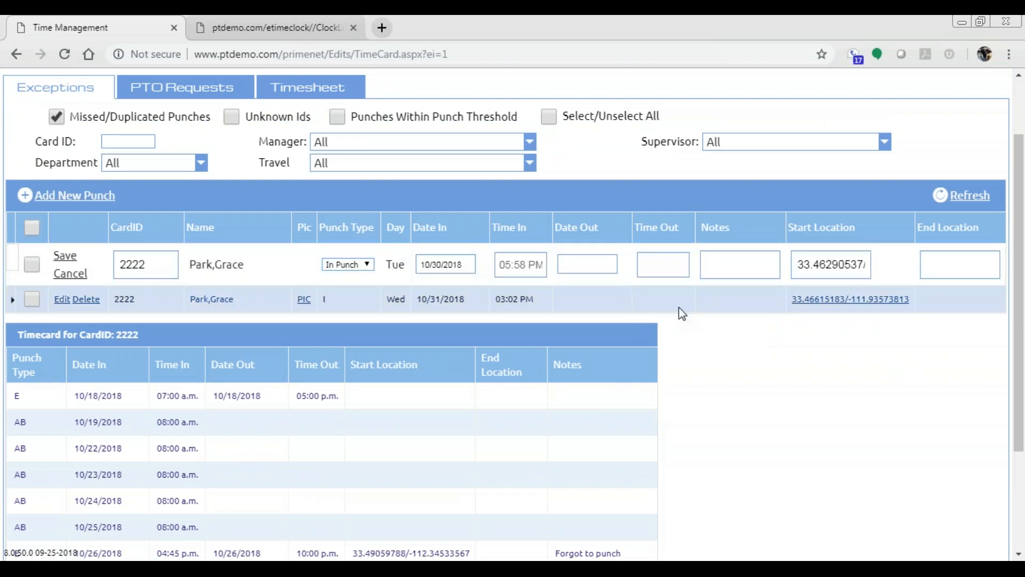
pyautogui.click(668, 264)
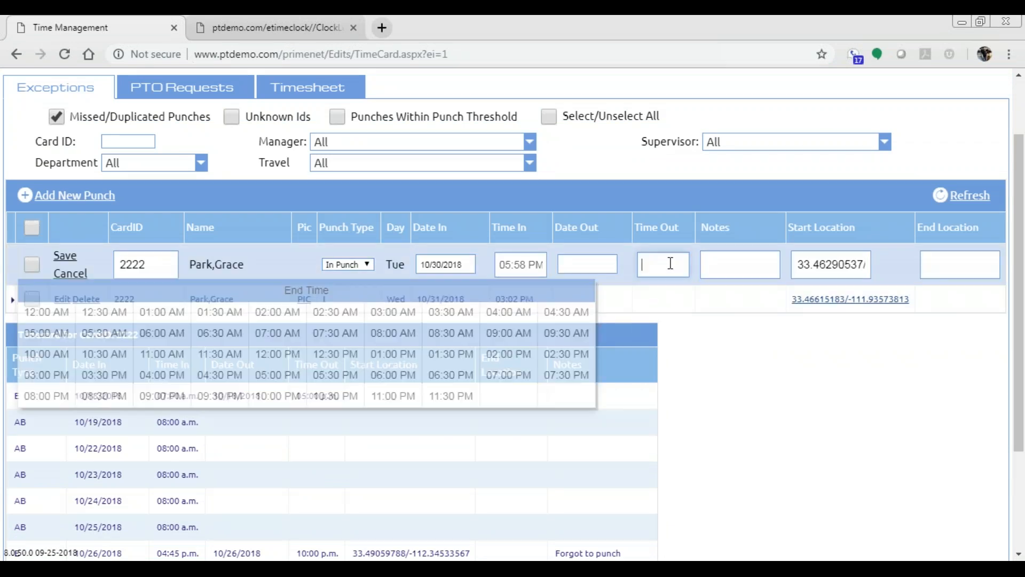
pyautogui.click(277, 396)
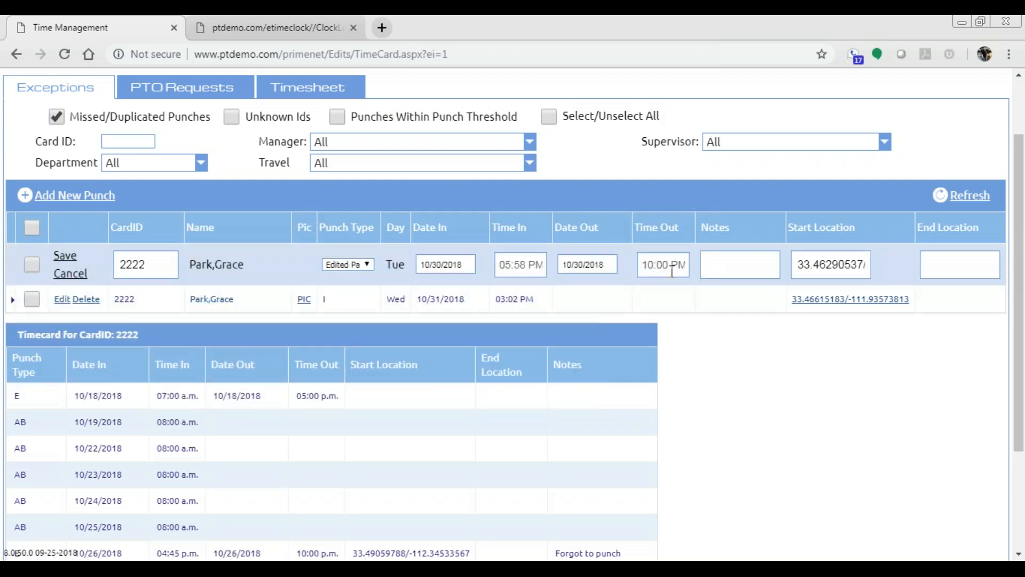
pyautogui.click(710, 265)
pyautogui.write('er')
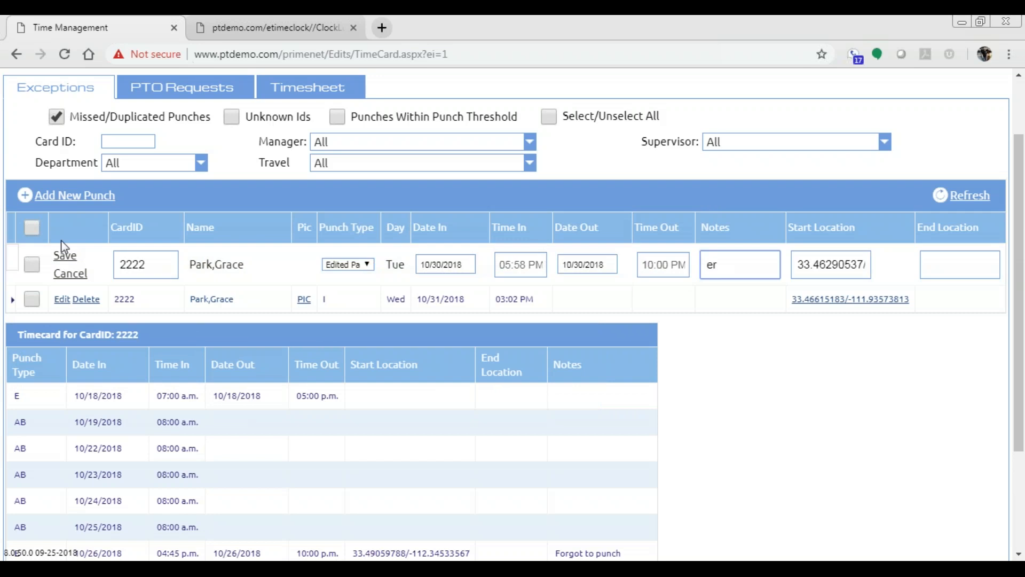
pyautogui.click(65, 256)
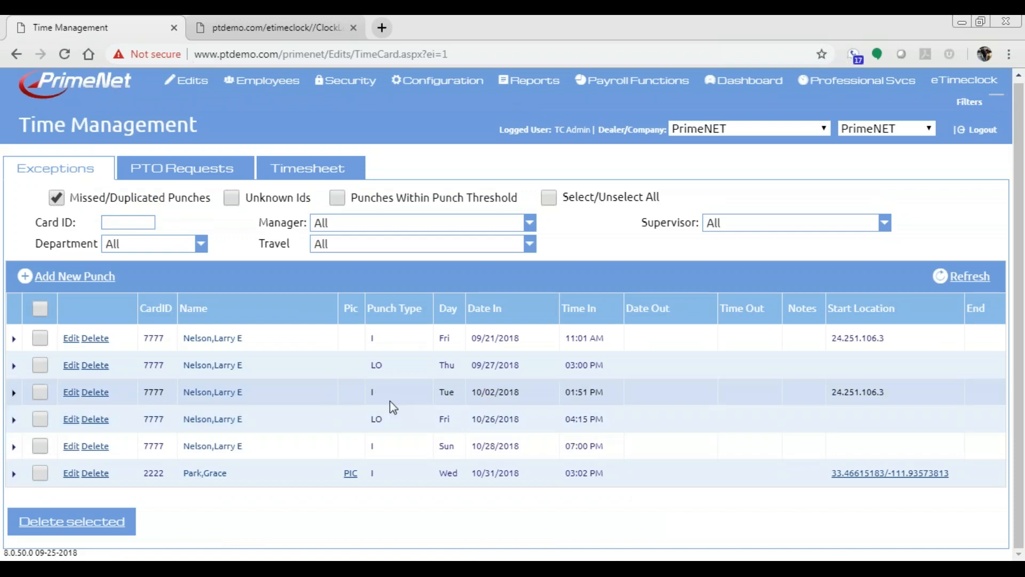
# Open the PTO requests in Time Management
pyautogui.click(160, 168)
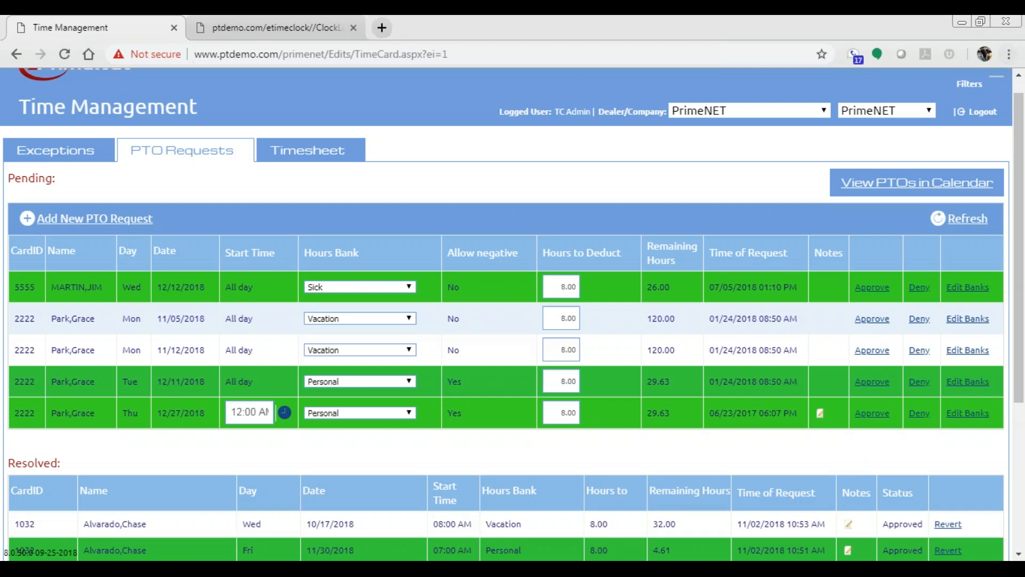
# Review the pending and resolved PTO requests and open them in the calendar view
pyautogui.scroll(-4, 912, 323)
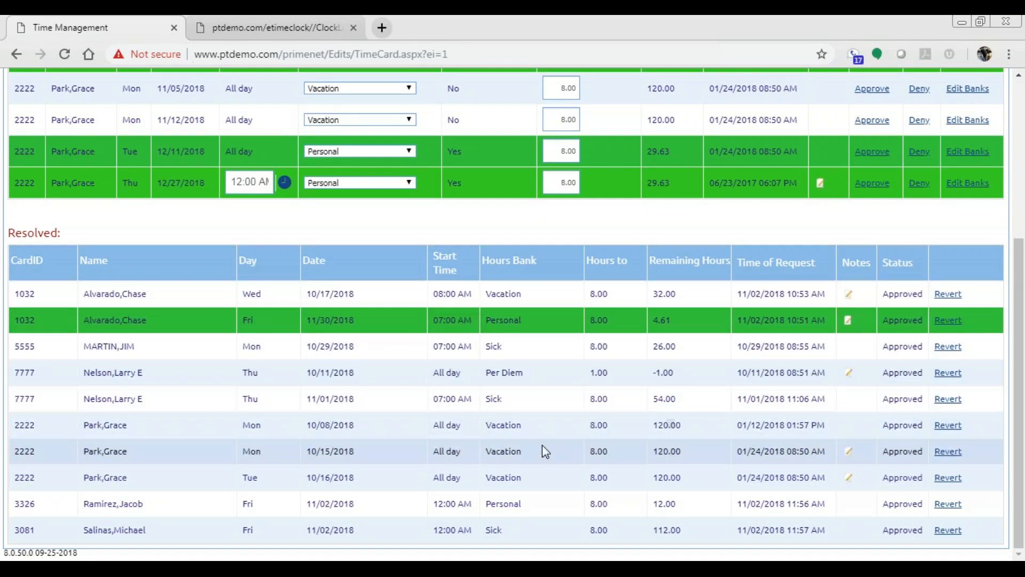
pyautogui.click(935, 451)
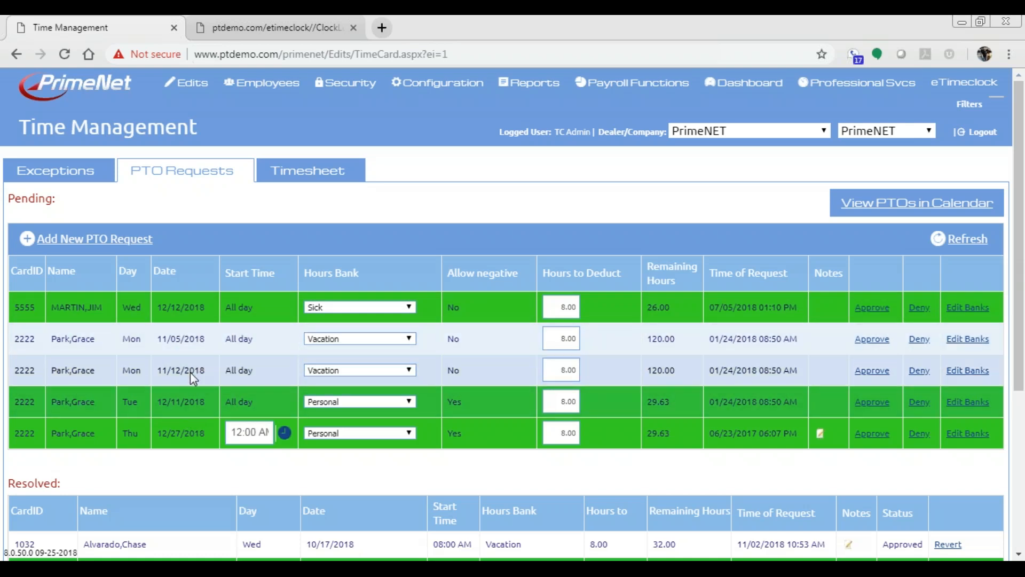
pyautogui.click(886, 208)
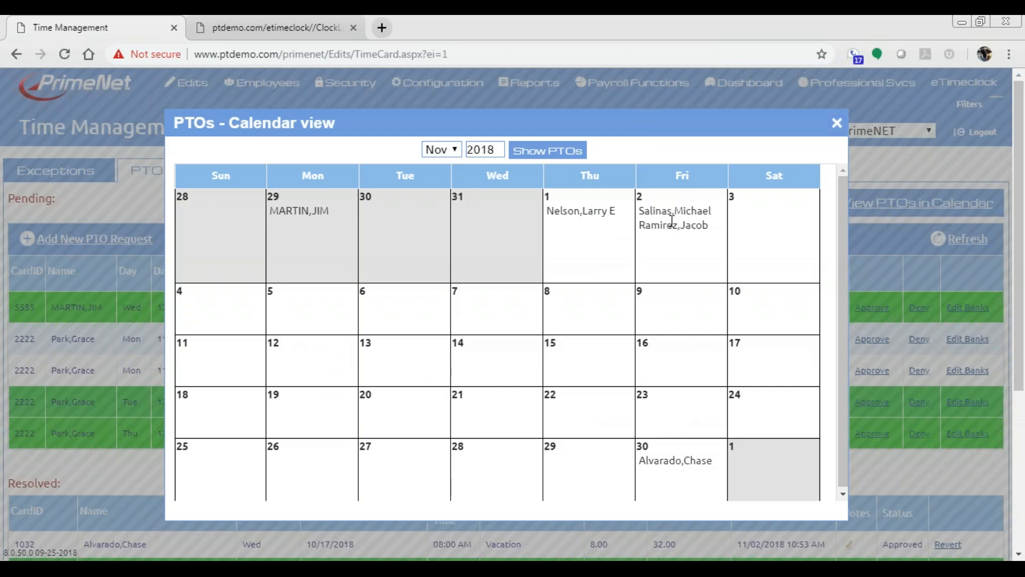
# Show the PTOs for December 2018 in the calendar, select Nov again as the month, and close the calendar
pyautogui.click(453, 150)
pyautogui.click(437, 334)
pyautogui.click(543, 153)
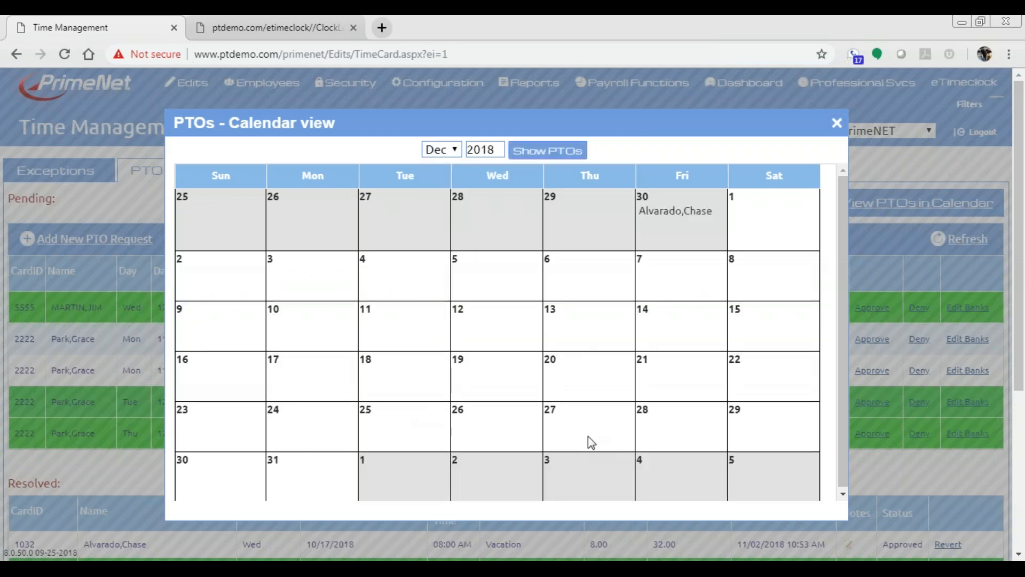
pyautogui.click(452, 149)
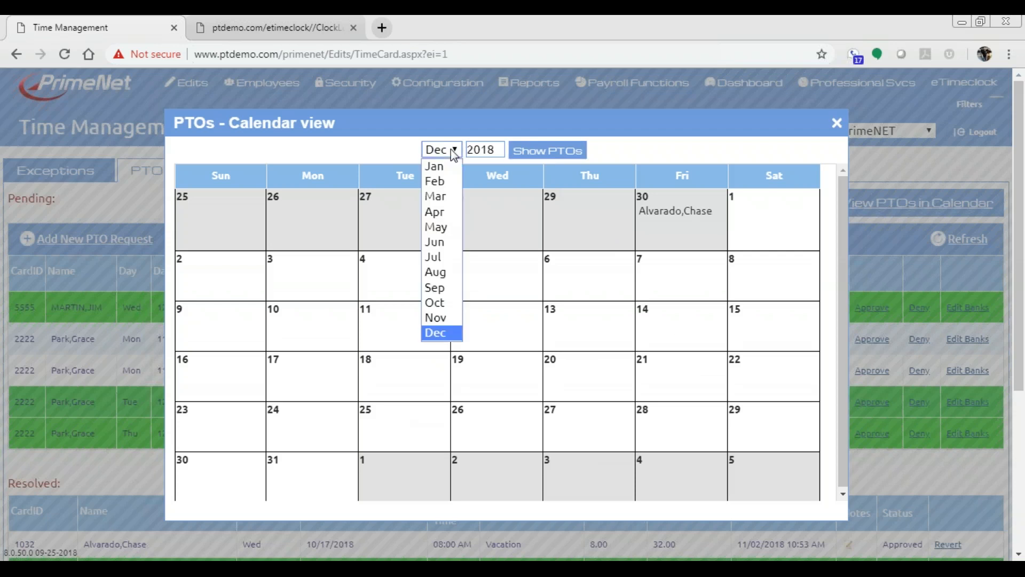
pyautogui.click(434, 320)
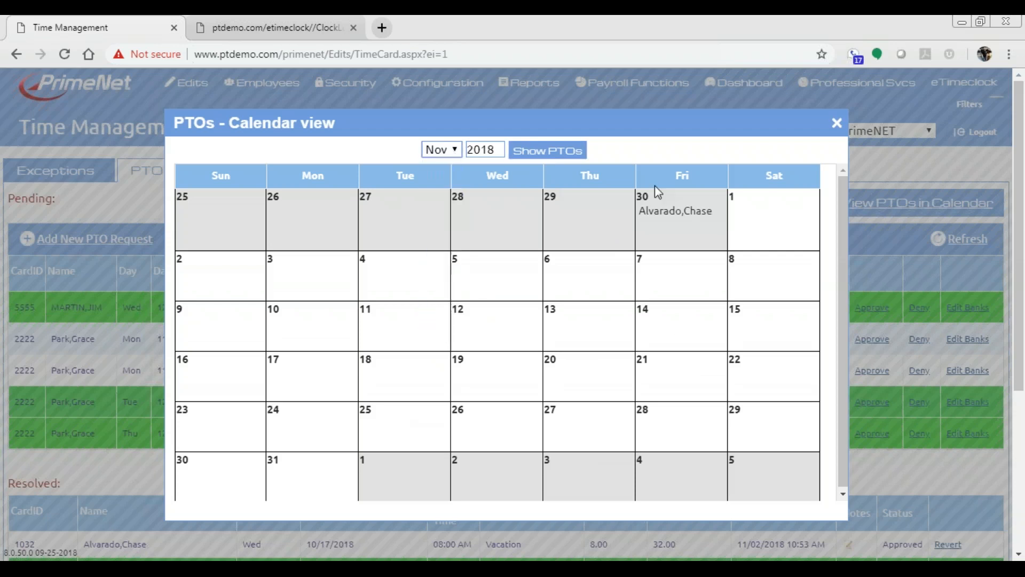
pyautogui.click(837, 122)
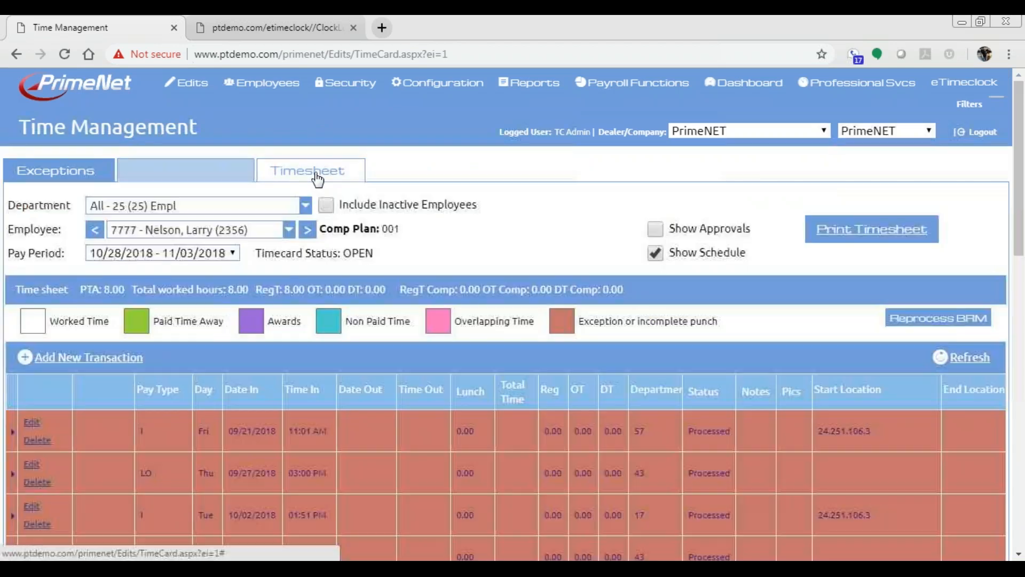
# Open the timesheet of the first employee in the employee list and review its color-coded entries
pyautogui.click(332, 173)
pyautogui.click(289, 230)
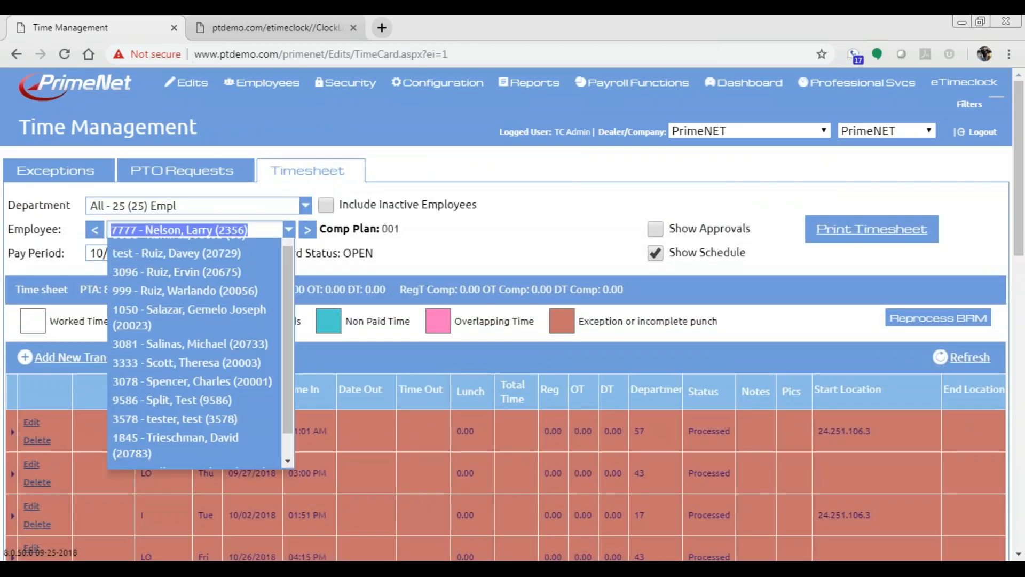
pyautogui.moveTo(285, 346); pyautogui.dragTo(263, 246)
pyautogui.click(260, 246)
pyautogui.scroll(-4, 444, 382)
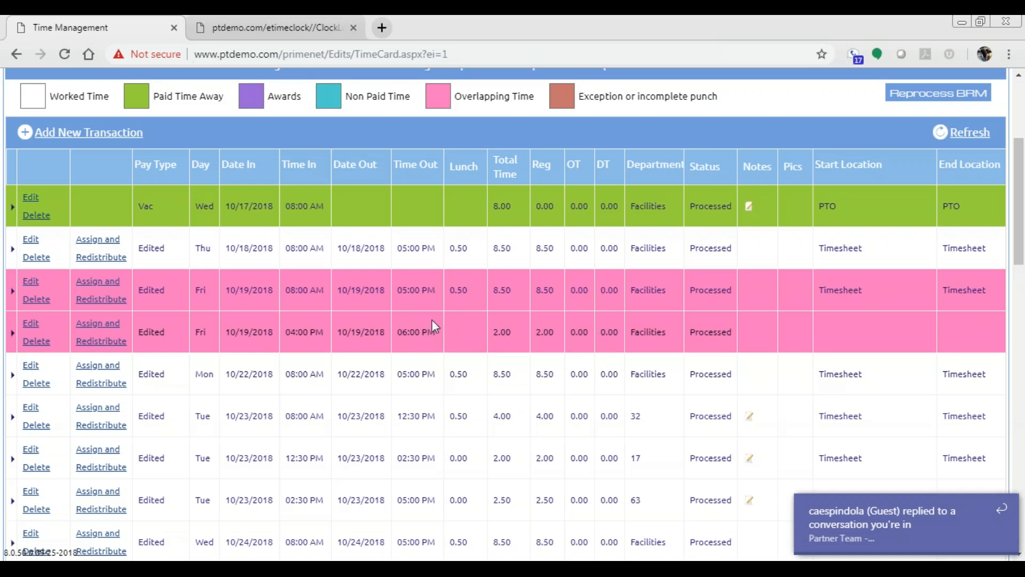
pyautogui.scroll(-4, 431, 320)
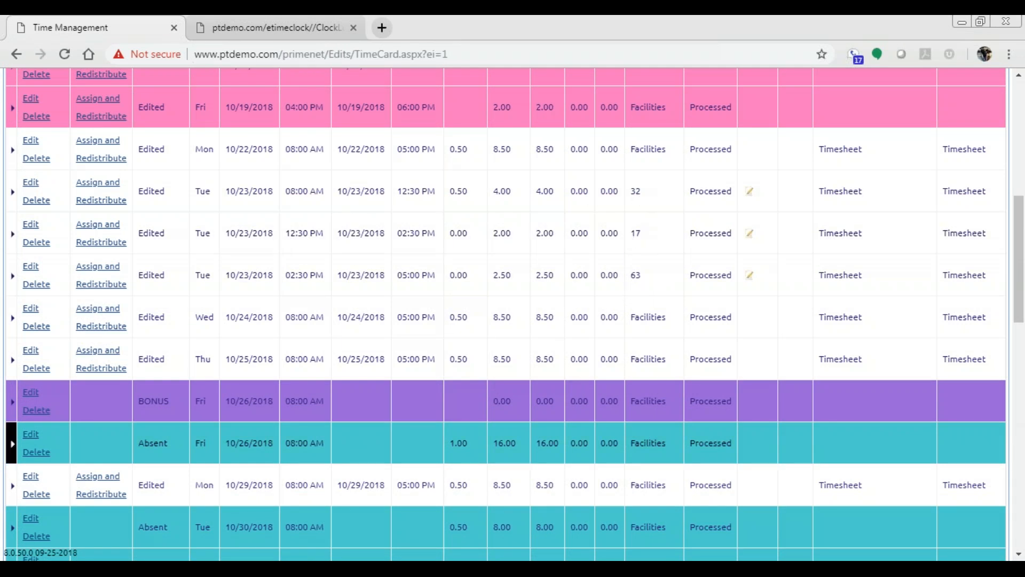
# Redistribute the 10/24/2018 transaction, giving the first segment 4.00 hours and the job 300 - Janitorial
pyautogui.click(30, 308)
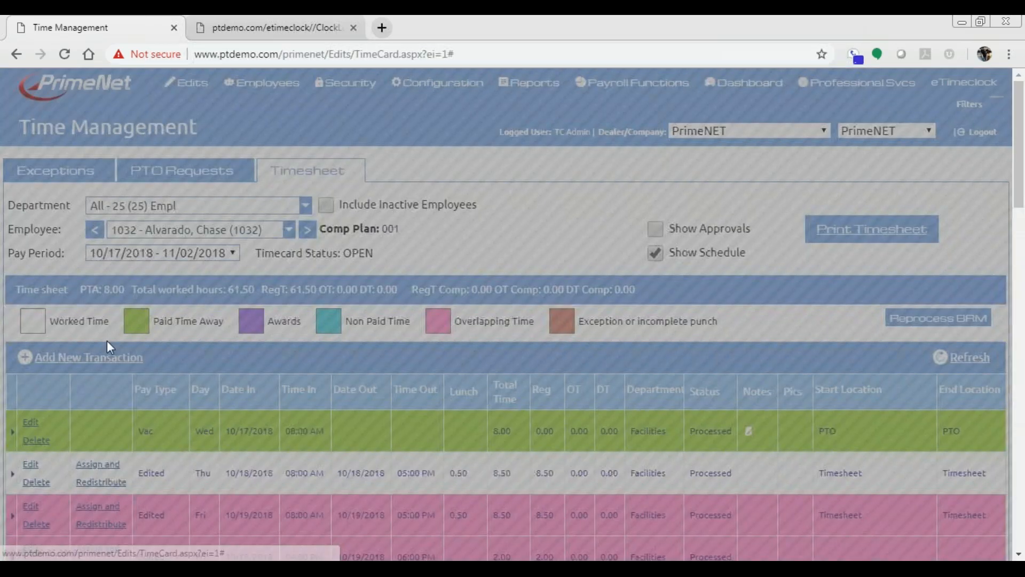
pyautogui.scroll(-3, 372, 427)
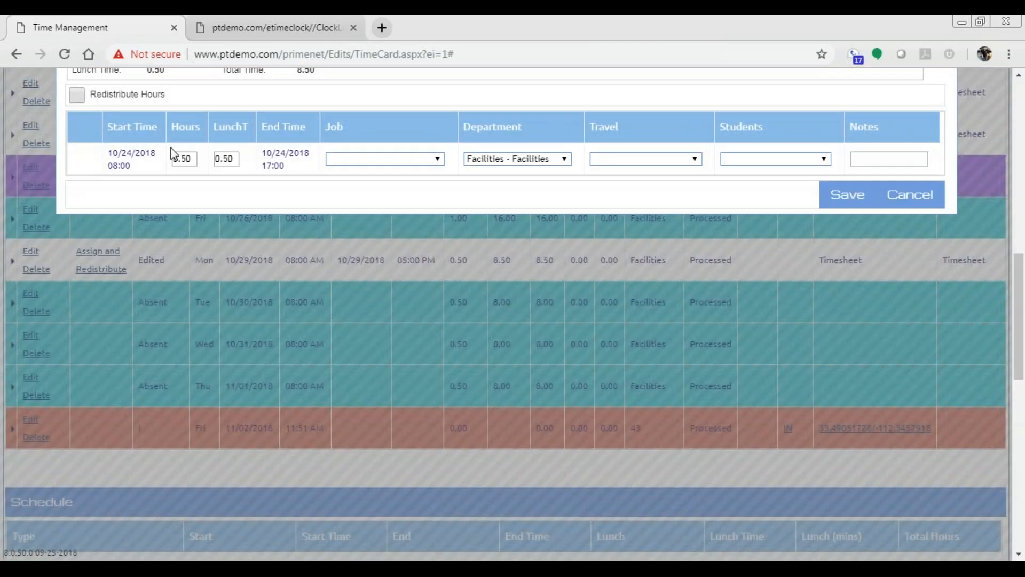
pyautogui.doubleClick(184, 158)
pyautogui.write('4.00')
pyautogui.click(430, 159)
pyautogui.click(382, 241)
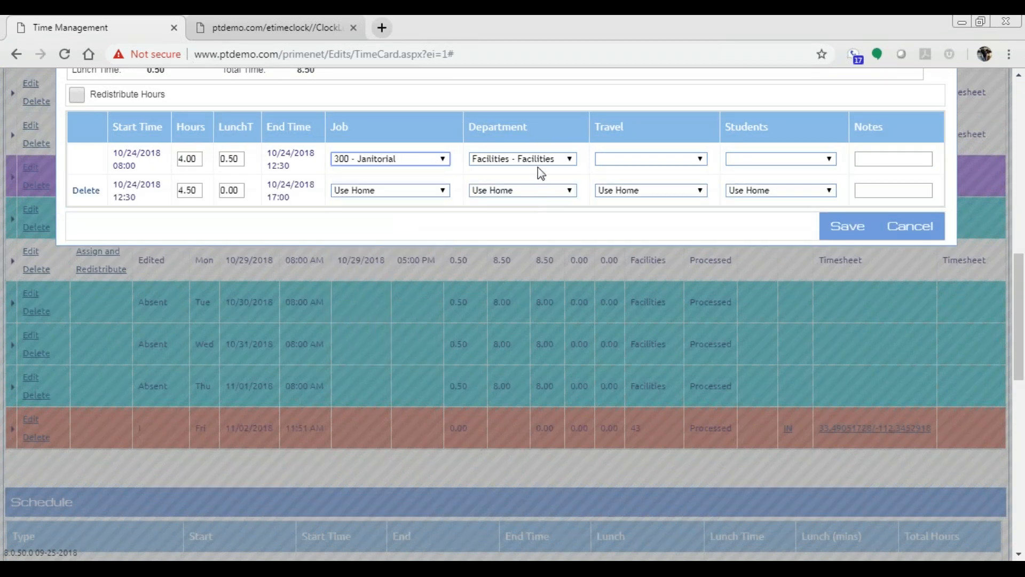
# Assign a different job to the second segment of the 10/24/2018 transaction and save the redistribution
pyautogui.click(371, 192)
pyautogui.click(379, 273)
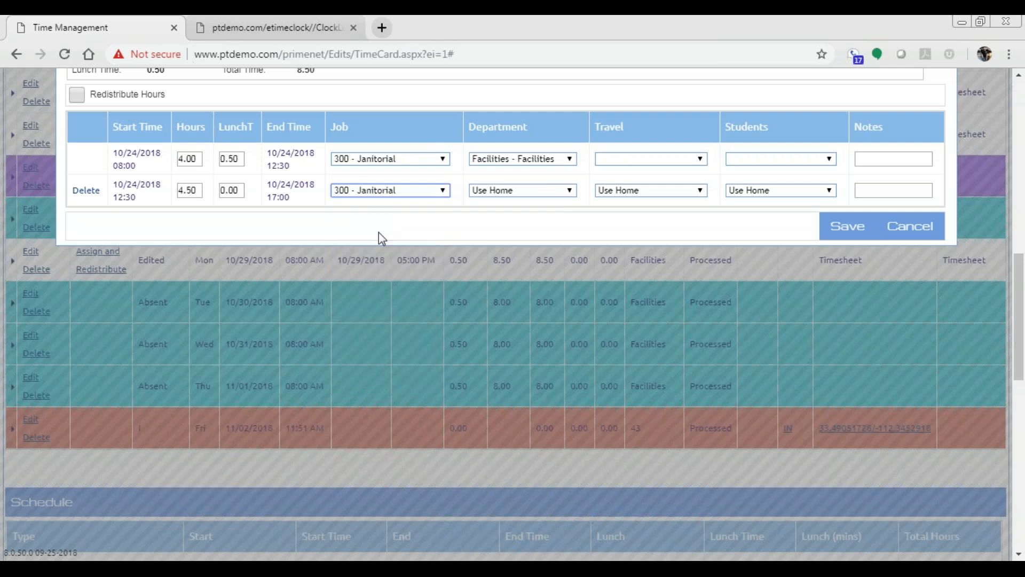
pyautogui.click(375, 192)
pyautogui.click(373, 320)
pyautogui.click(847, 228)
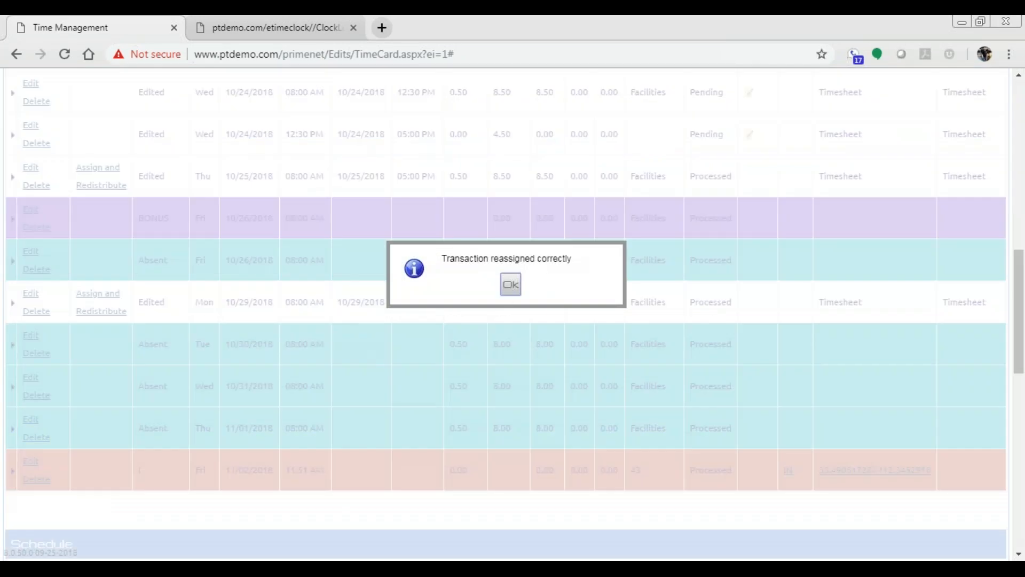
pyautogui.click(511, 284)
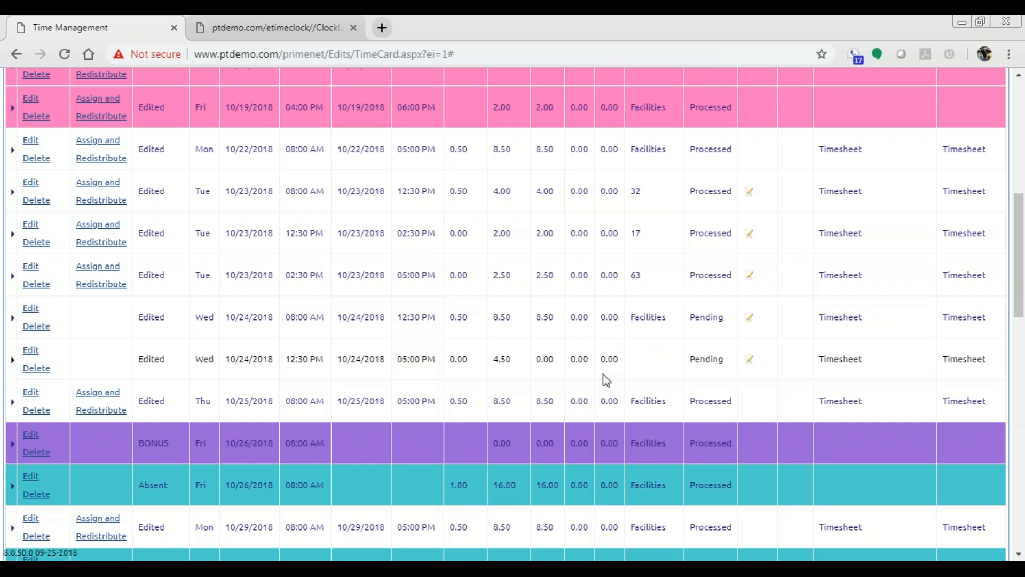
# View the IN picture and the start location map of the 11/02/2018 punch, closing each
pyautogui.scroll(-5, 318, 294)
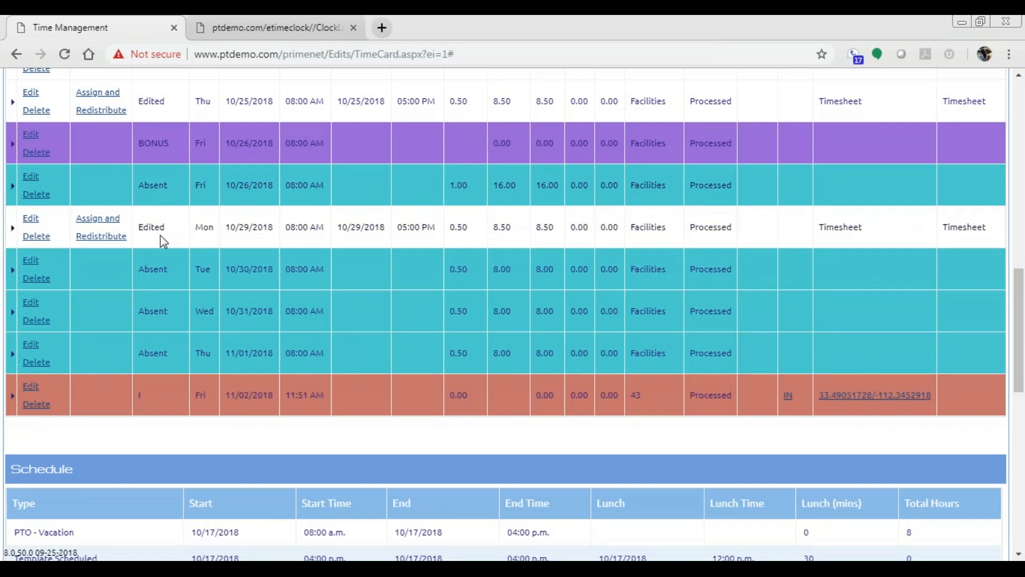
pyautogui.scroll(-4, 193, 377)
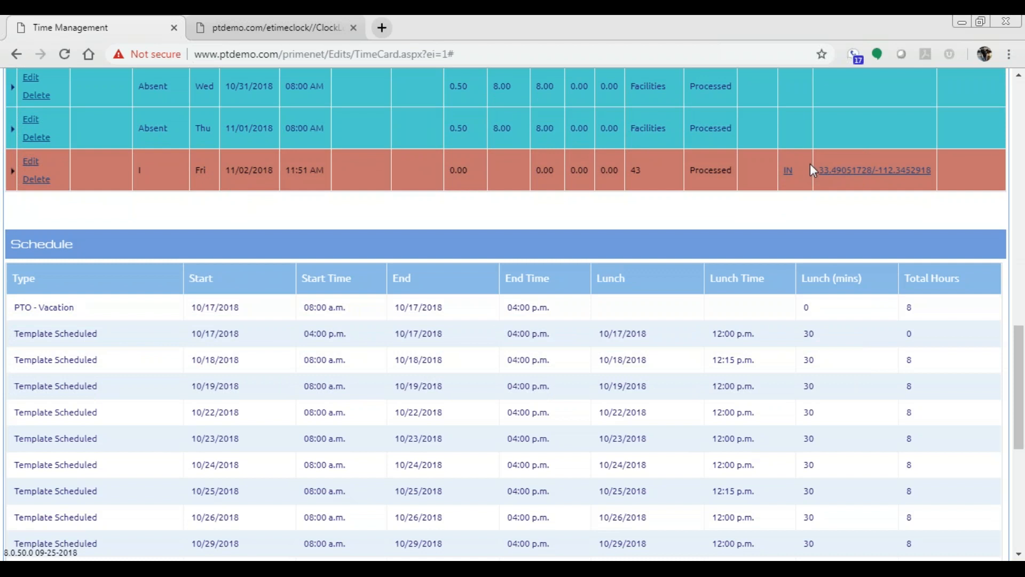
pyautogui.click(790, 172)
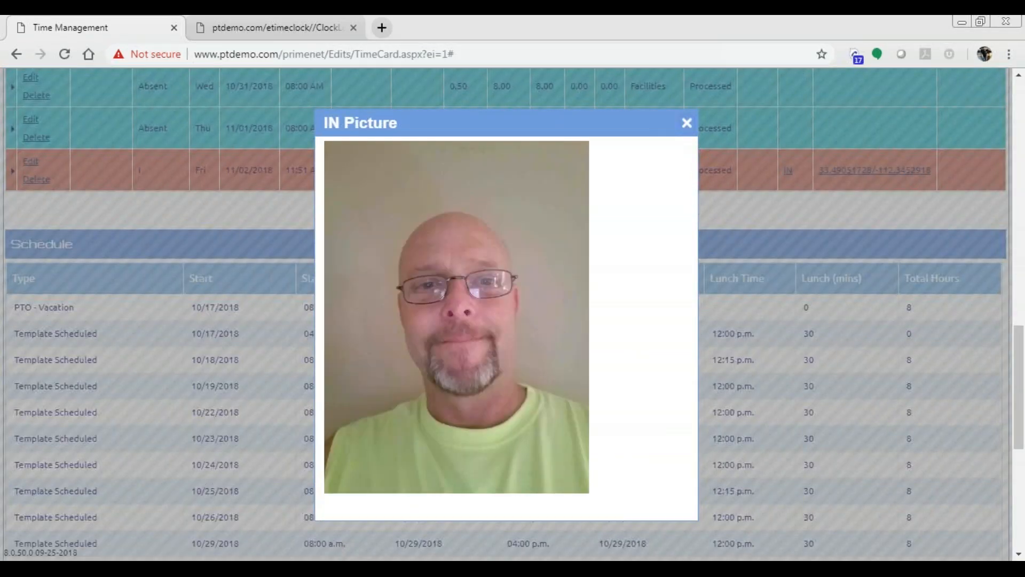
pyautogui.click(687, 124)
pyautogui.click(851, 171)
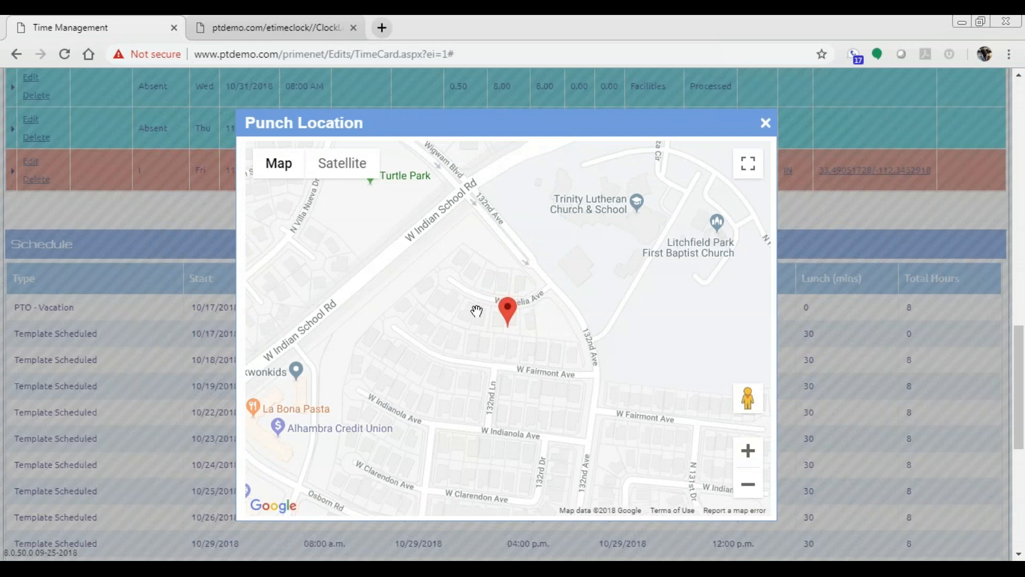
pyautogui.click(765, 124)
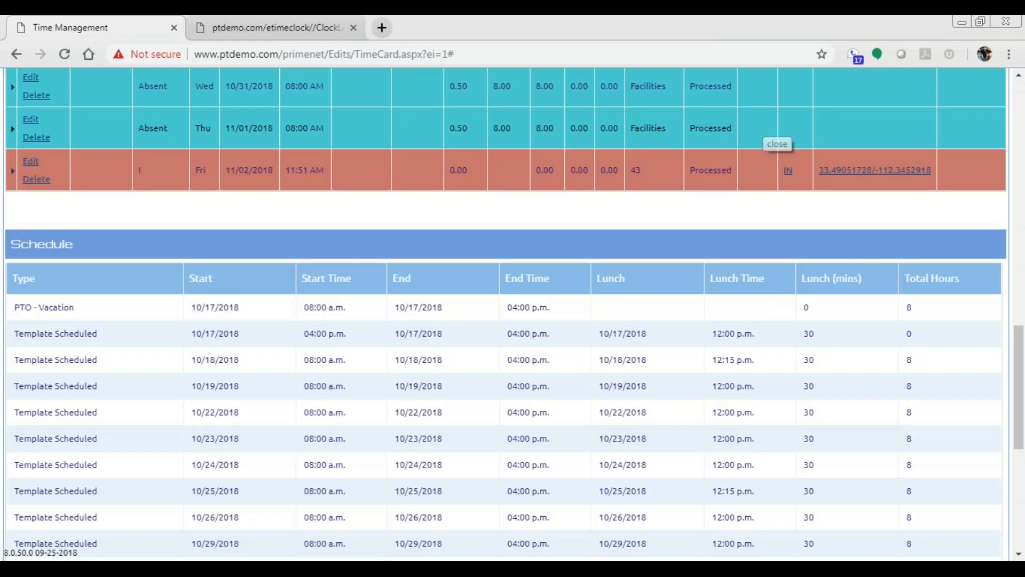
# Review the employee's schedule and the timesheet totals for Week 2 and Week 3
pyautogui.scroll(-3, 686, 215)
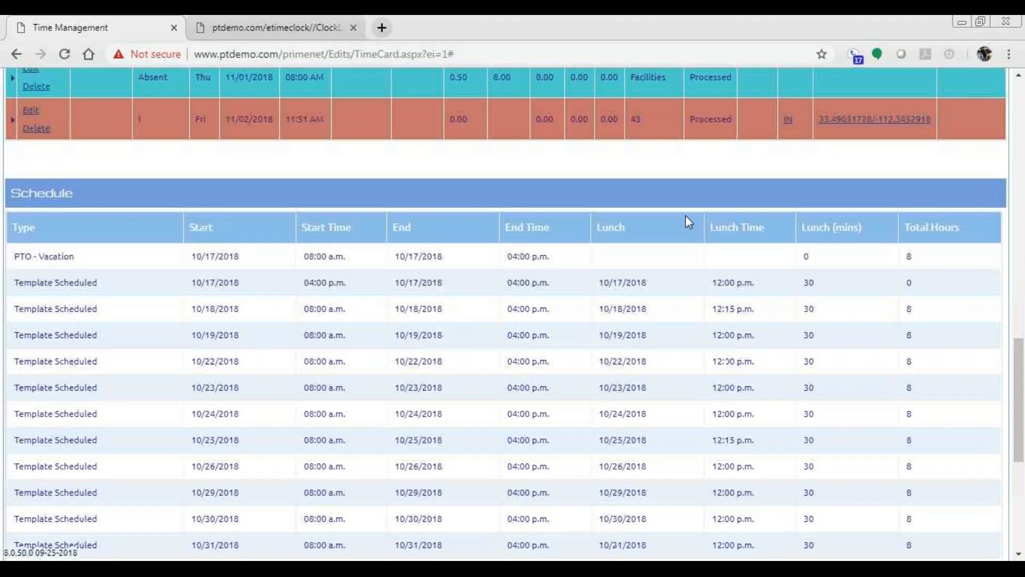
pyautogui.scroll(-1, 519, 358)
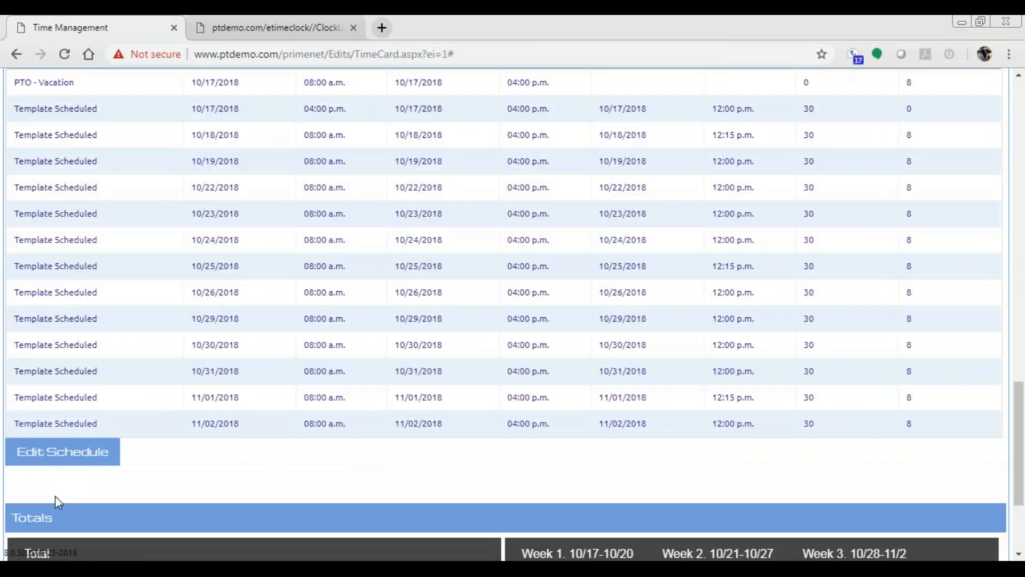
pyautogui.scroll(-3, 425, 453)
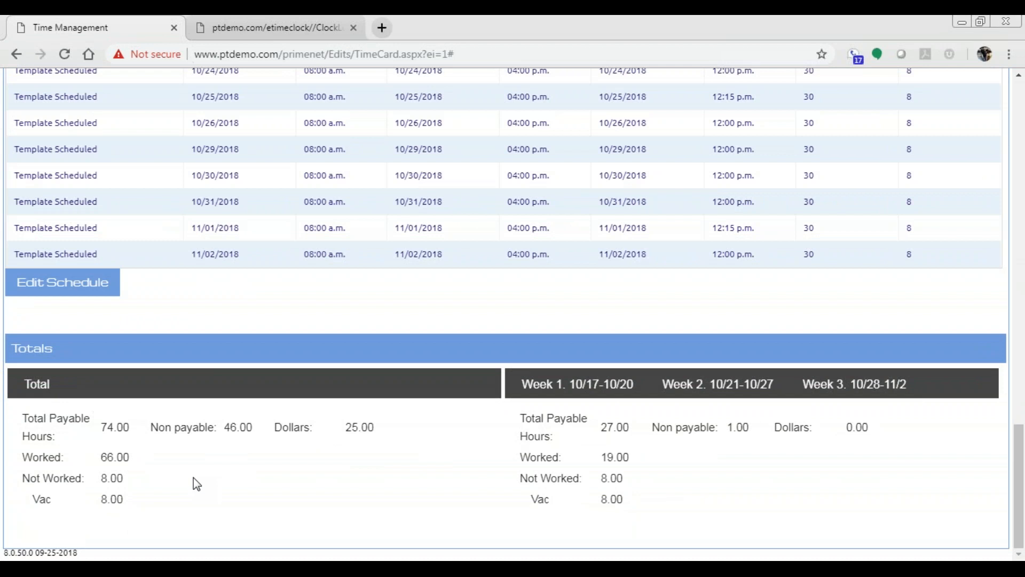
pyautogui.click(714, 392)
pyautogui.click(836, 392)
pyautogui.click(742, 393)
pyautogui.scroll(7, 700, 424)
pyautogui.scroll(10, 701, 426)
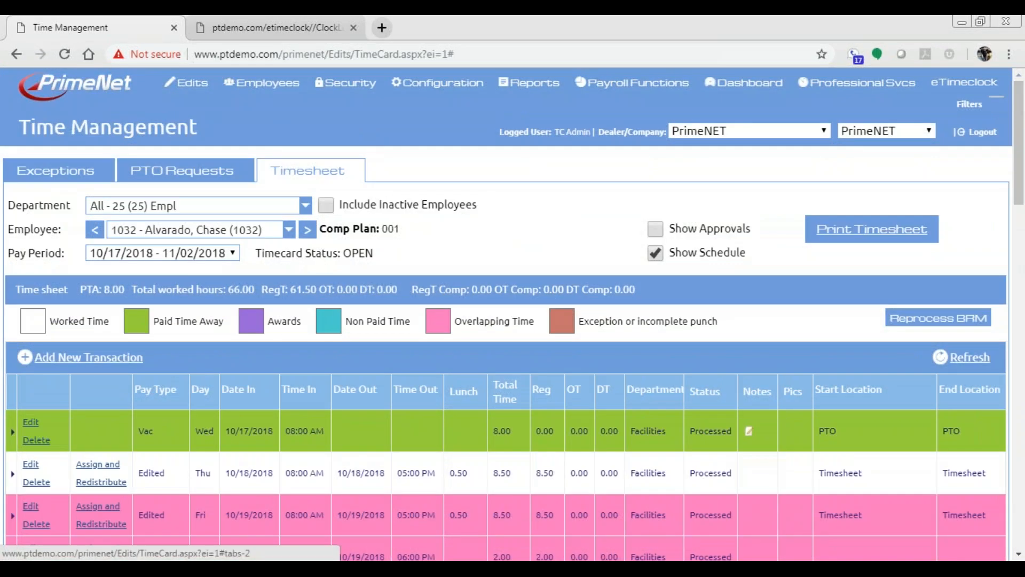
# Show the timesheet approvals and switch the pay period to 09/30/2018 - 10/16/2018
pyautogui.click(656, 229)
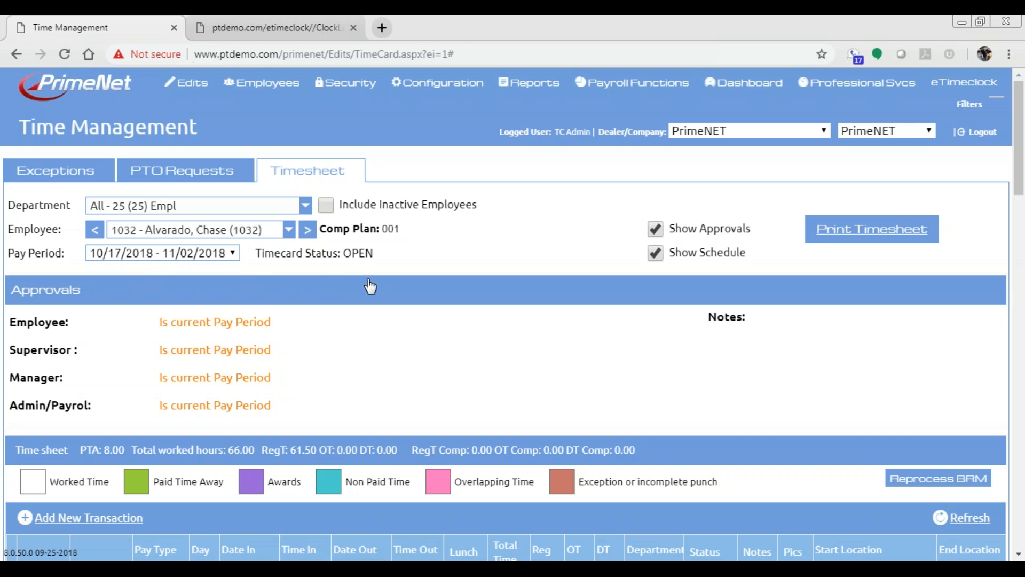
pyautogui.click(142, 258)
pyautogui.click(144, 284)
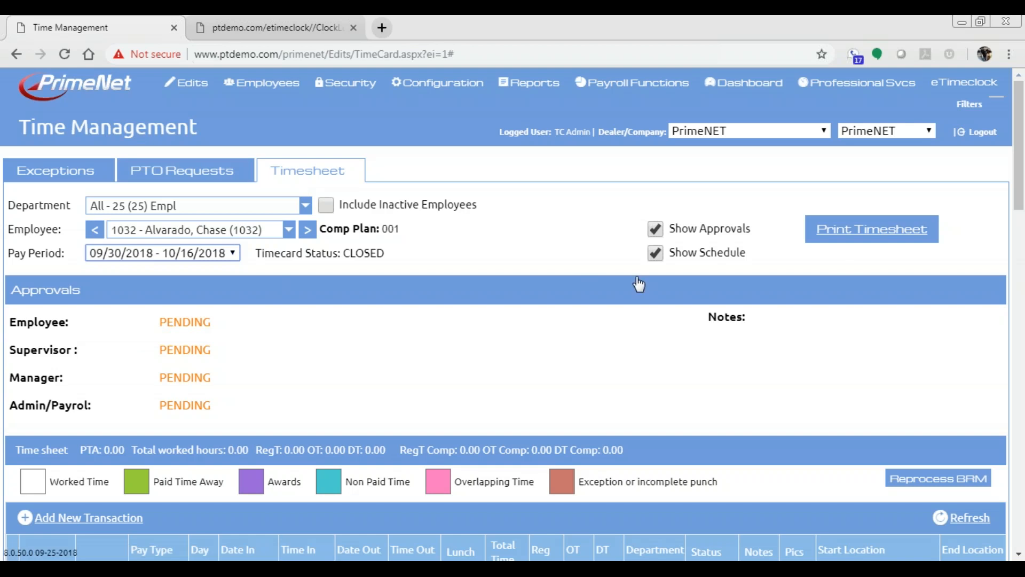
# Generate the printable timesheet report for the pay period and review both of its pages
pyautogui.click(858, 233)
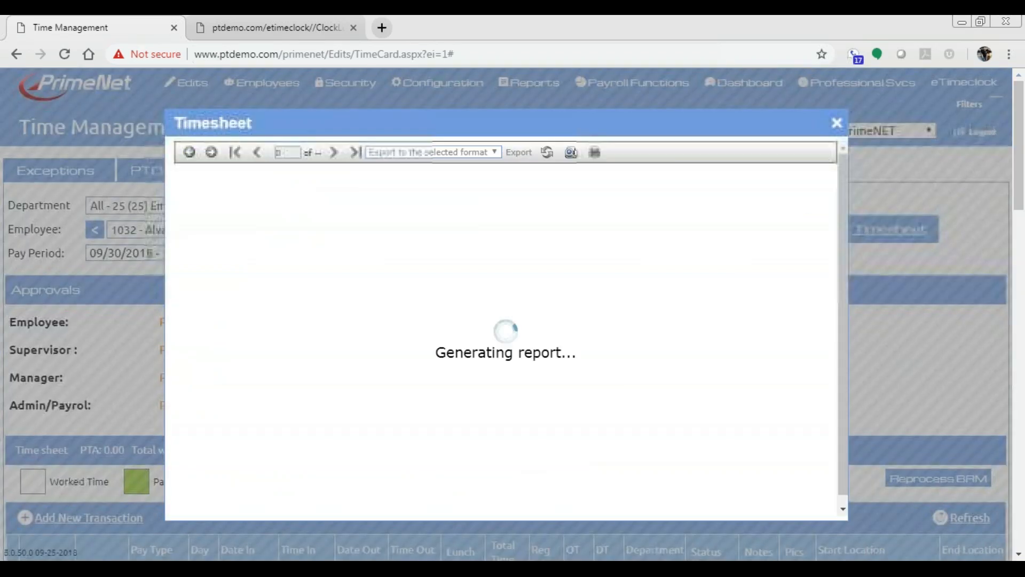
pyautogui.scroll(-6, 600, 320)
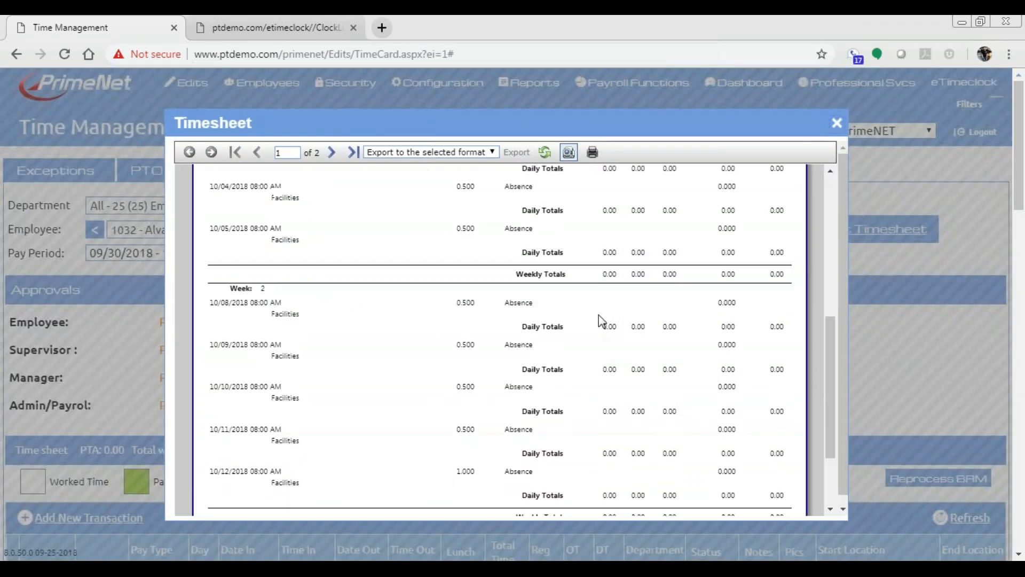
pyautogui.scroll(-4, 300, 361)
pyautogui.click(332, 144)
pyautogui.scroll(-5, 416, 303)
pyautogui.scroll(-1, 415, 303)
pyautogui.scroll(4, 575, 408)
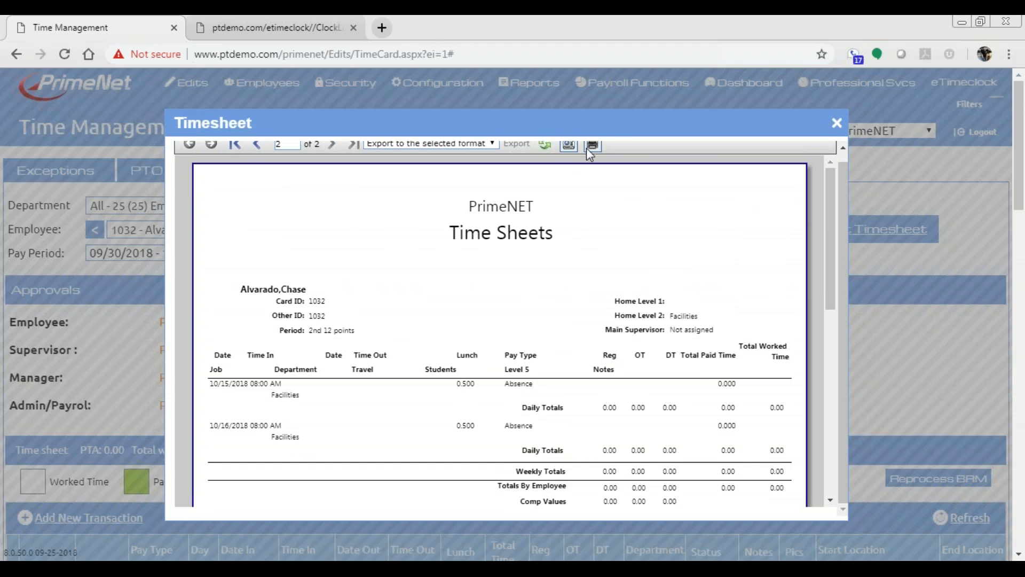
pyautogui.scroll(1, 556, 176)
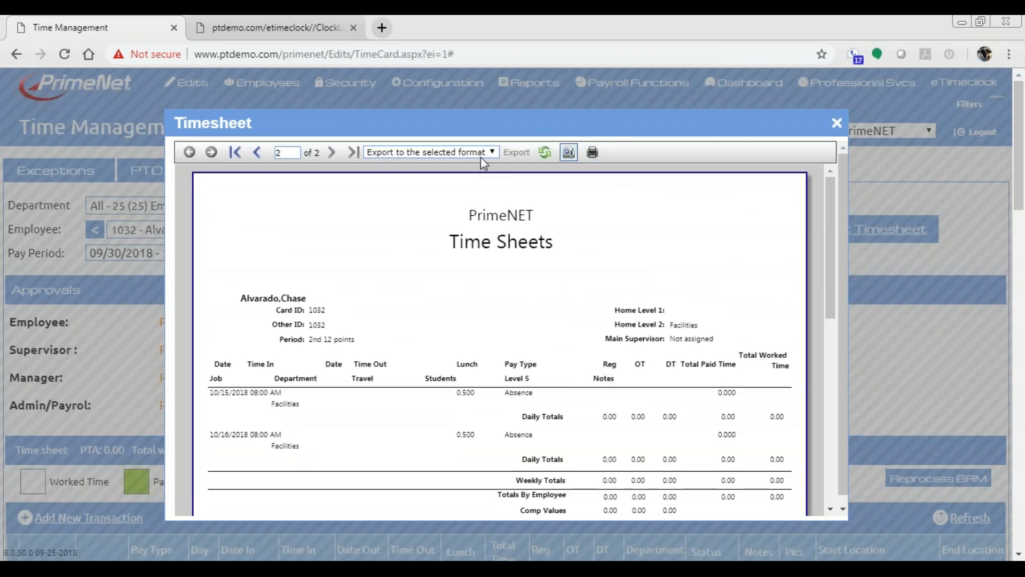
# Select Acrobat (PDF) file as the report's export format and close the timesheet report
pyautogui.click(481, 154)
pyautogui.click(434, 176)
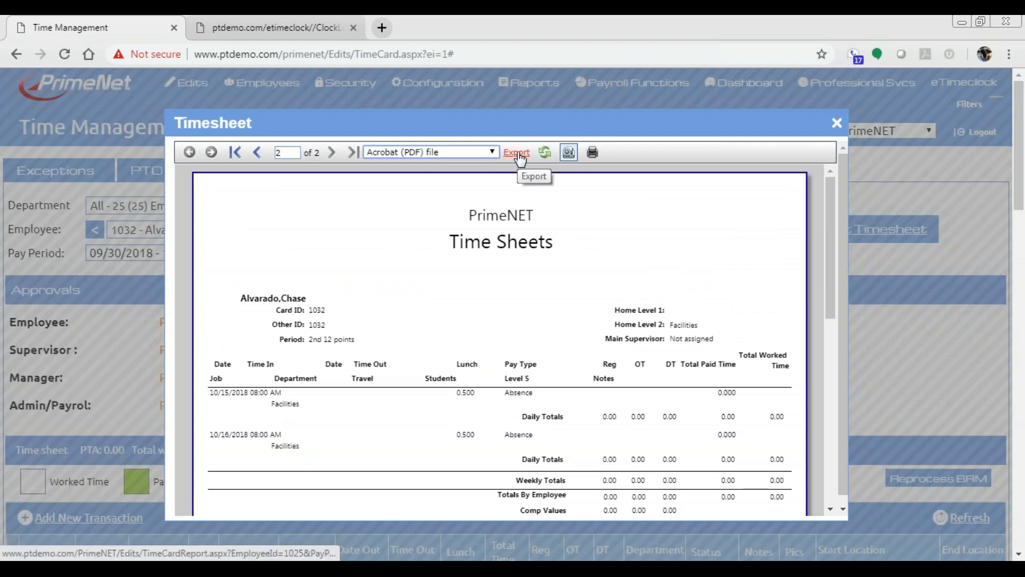
pyautogui.click(837, 126)
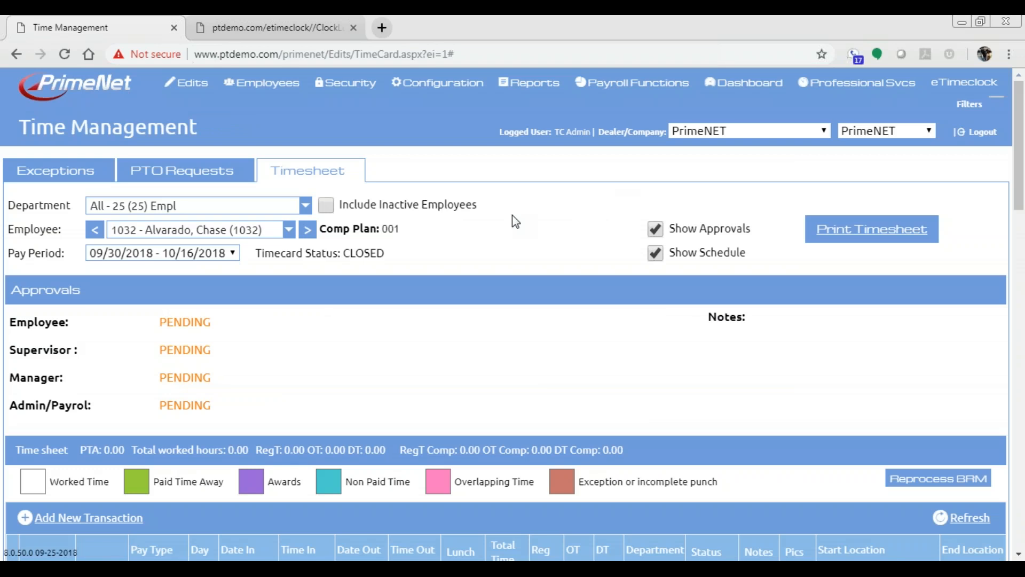
# Open the options for the Default Time Sheet report from the Time reports
pyautogui.moveTo(536, 88)
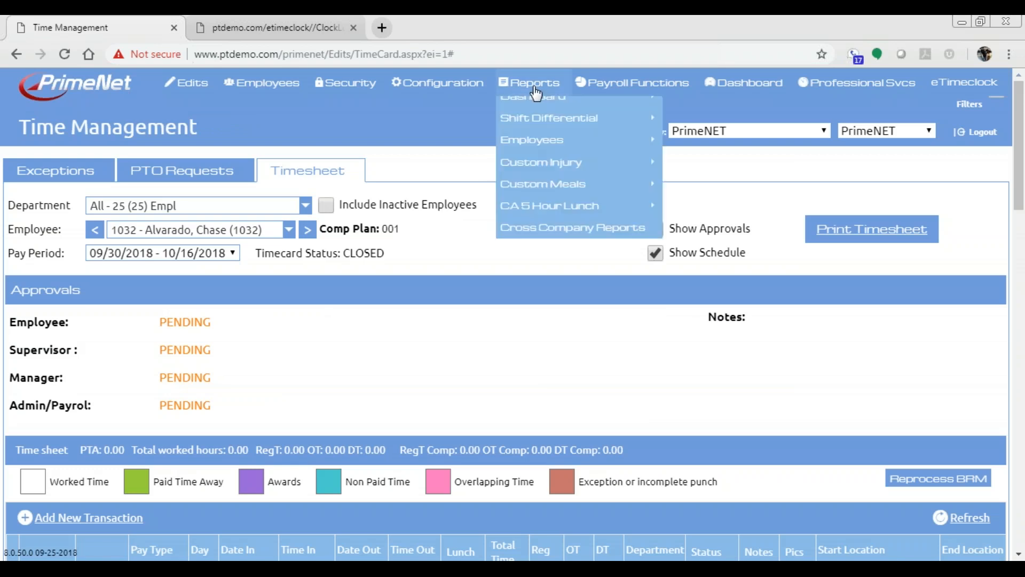
pyautogui.moveTo(534, 114)
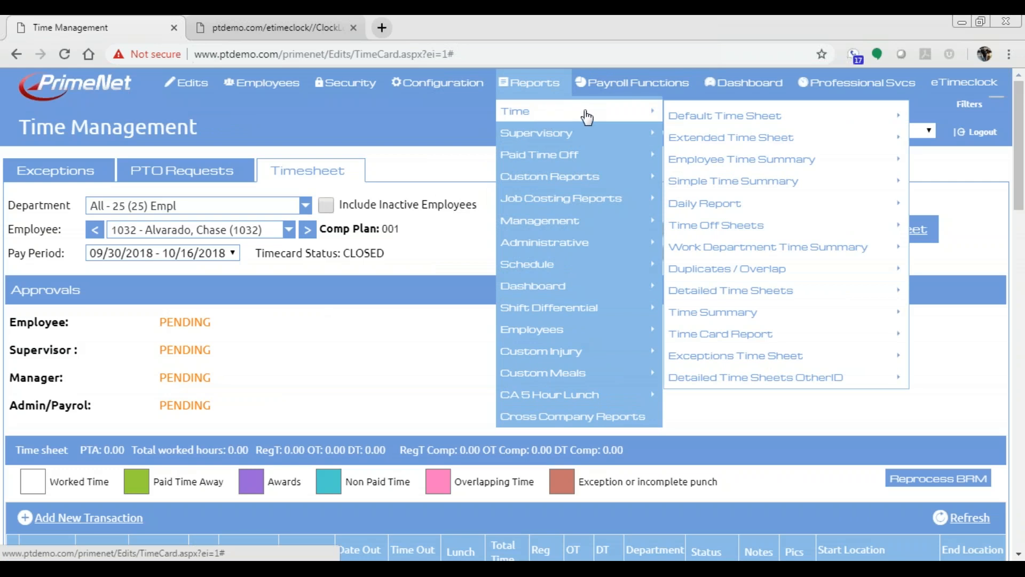
pyautogui.moveTo(729, 122)
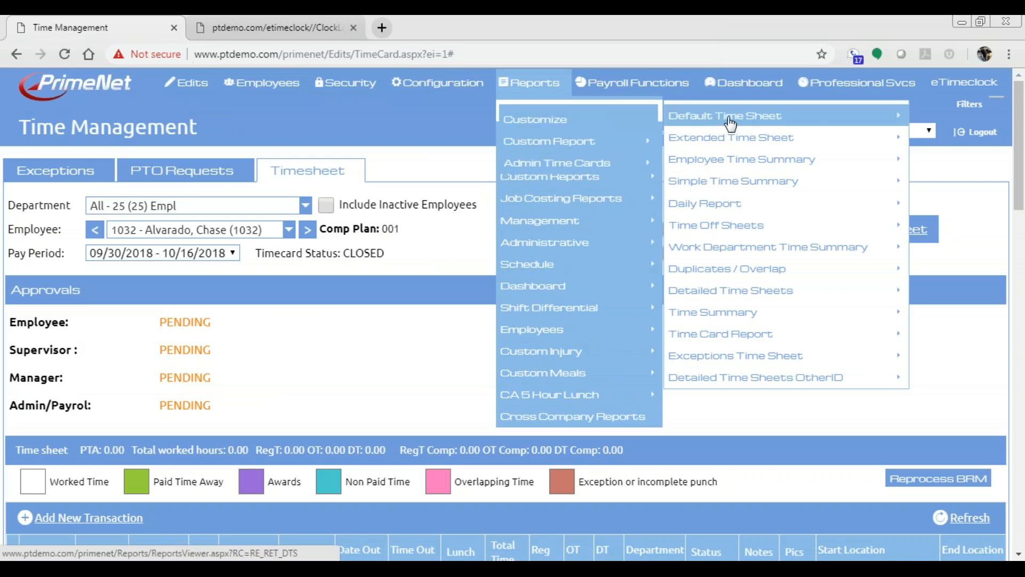
pyautogui.moveTo(550, 142)
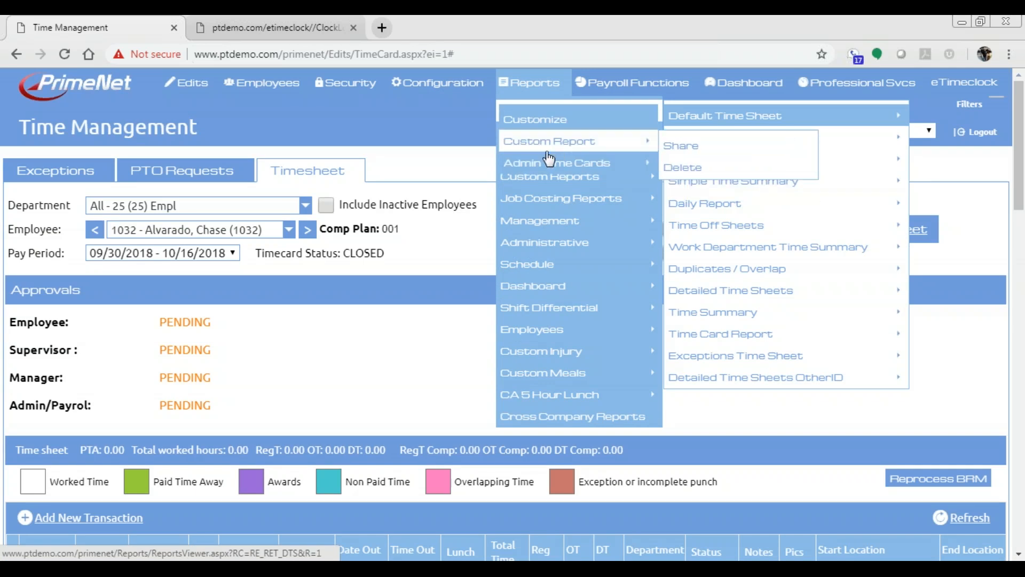
pyautogui.click(708, 119)
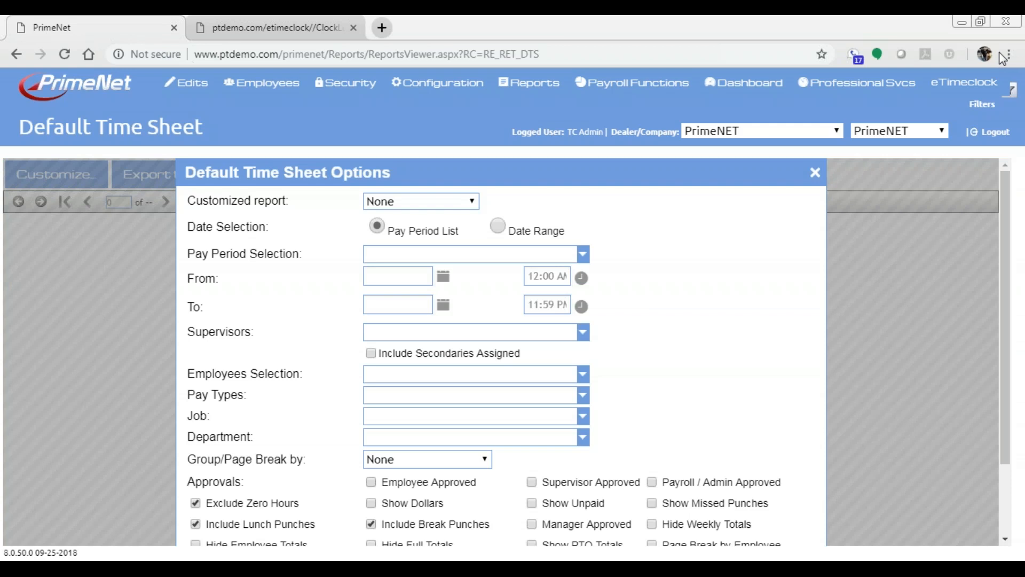
# Enable Show Dollars, Show Missed Punches, Show PTO Totals, Page Break by Employee, Show Notes, Limit Size of Notes and Employee Verify/Approve in the report options
pyautogui.scroll(-3, 633, 407)
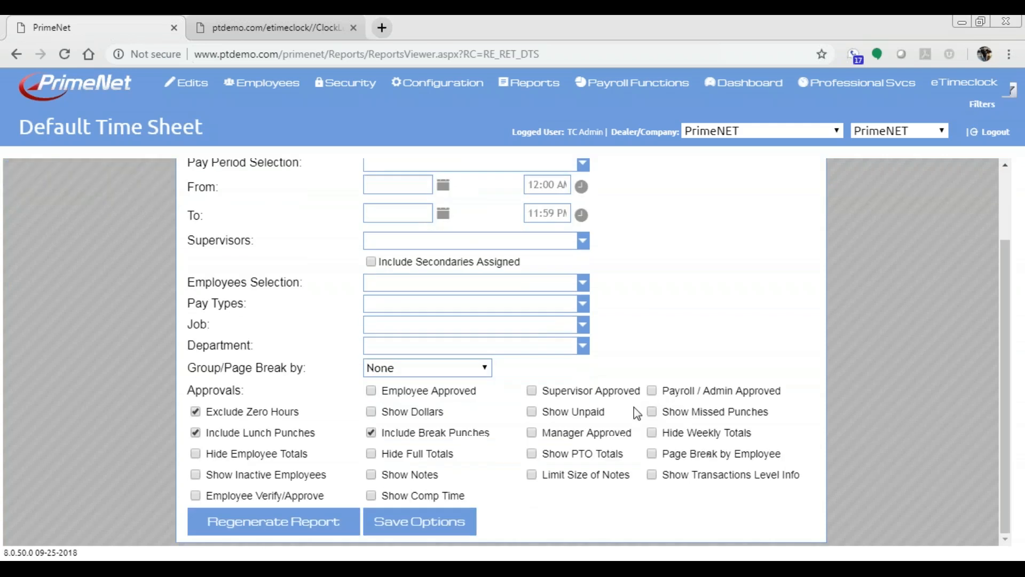
pyautogui.click(530, 456)
pyautogui.click(653, 411)
pyautogui.click(372, 475)
# Dismiss the custom report definition dialog without saving and generate the time sheet report with the chosen options
pyautogui.click(280, 524)
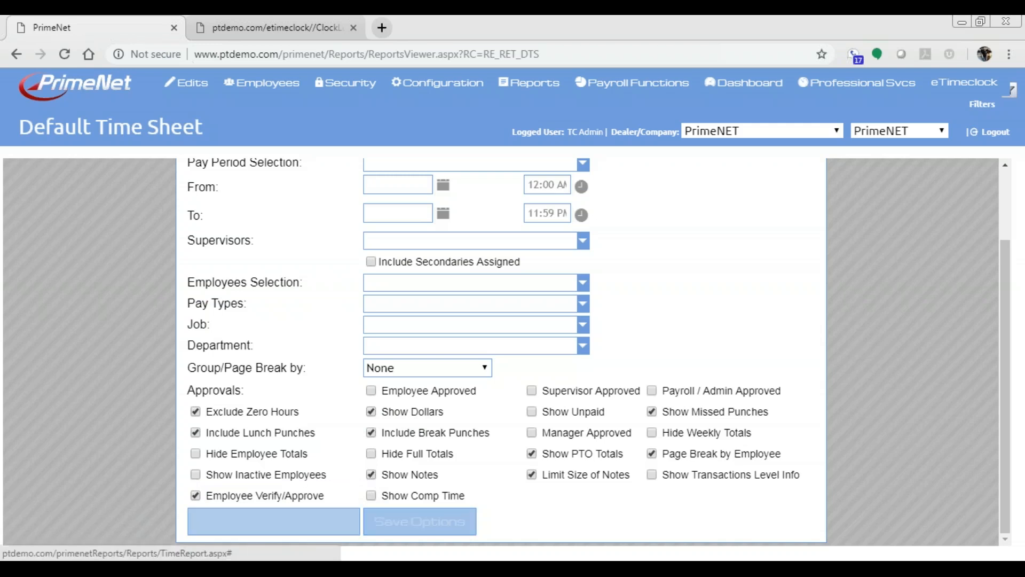
pyautogui.click(419, 523)
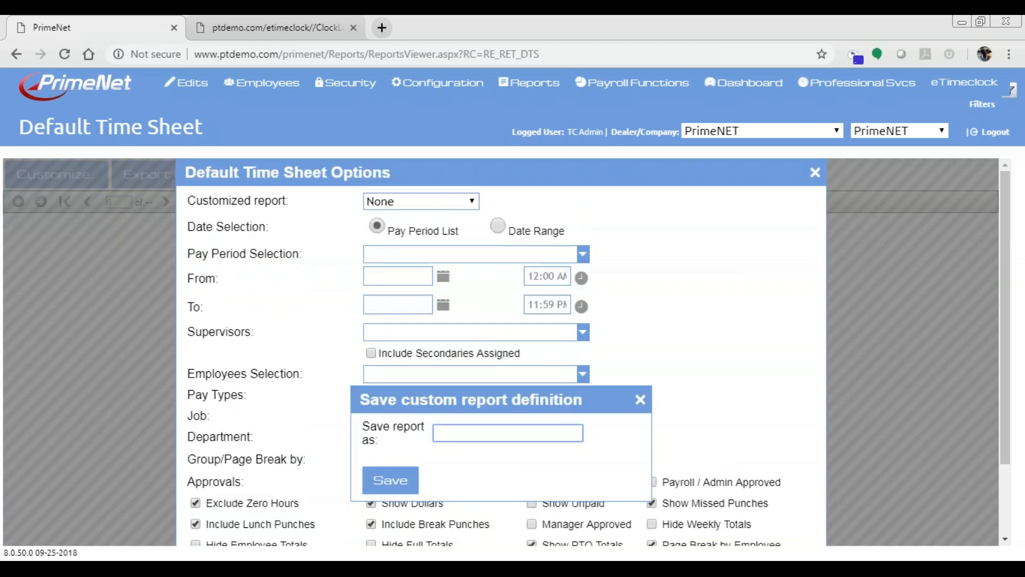
pyautogui.click(641, 400)
pyautogui.scroll(-2, 588, 416)
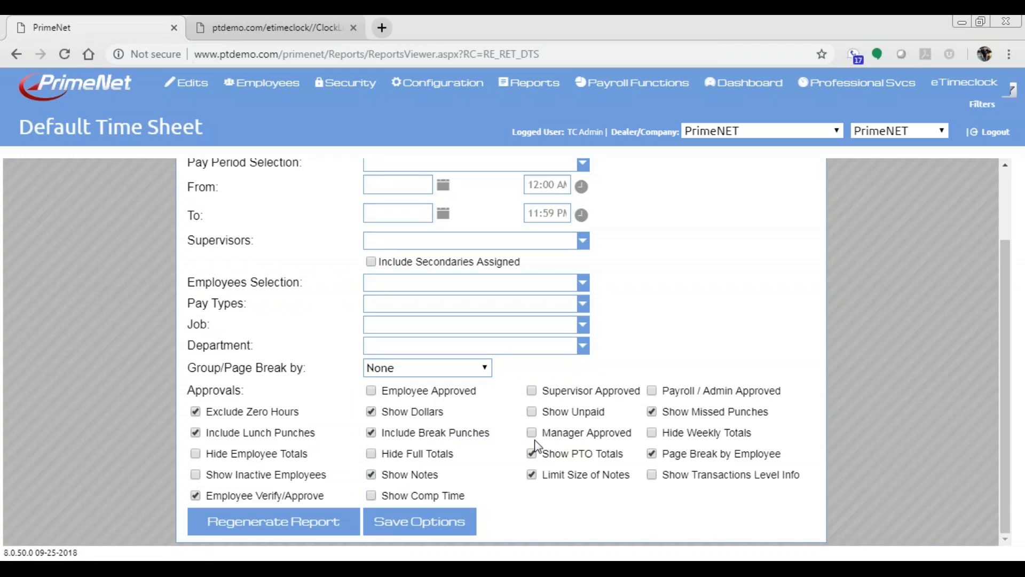
pyautogui.click(289, 528)
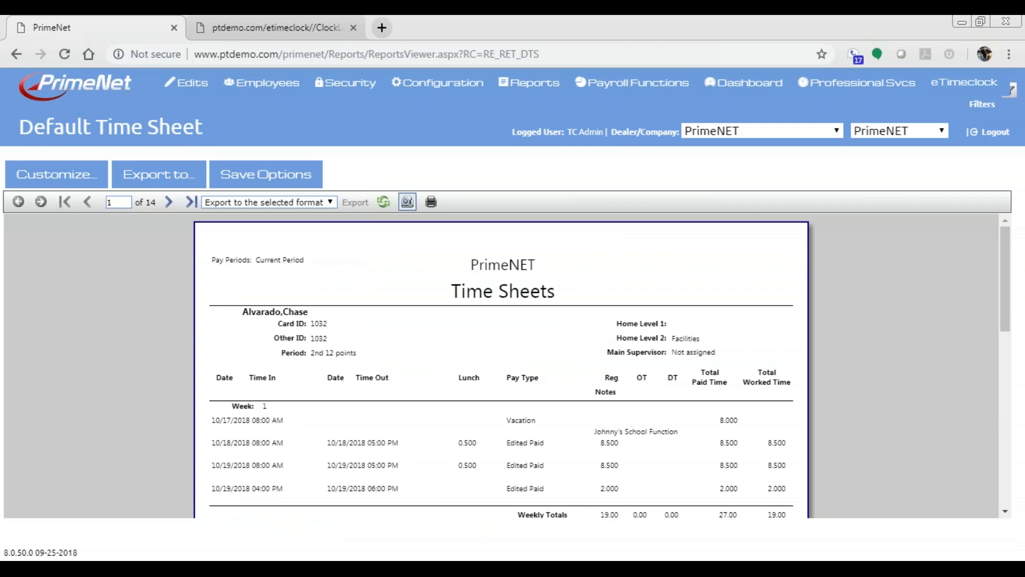
# Review the first two pages of the generated time sheets, including the employee totals, certification text and signature line
pyautogui.scroll(-10, 646, 300)
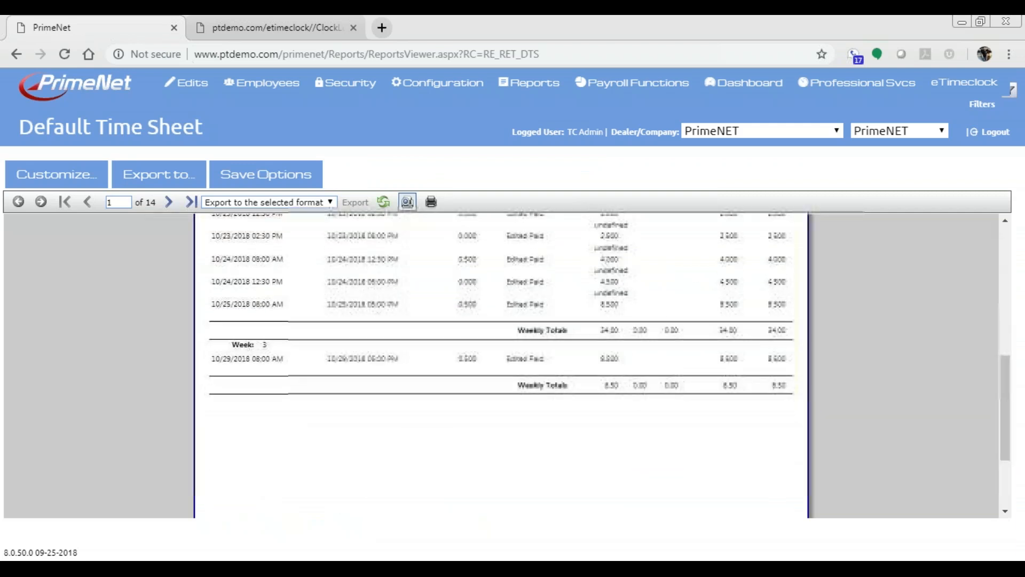
pyautogui.scroll(10, 490, 316)
pyautogui.click(169, 202)
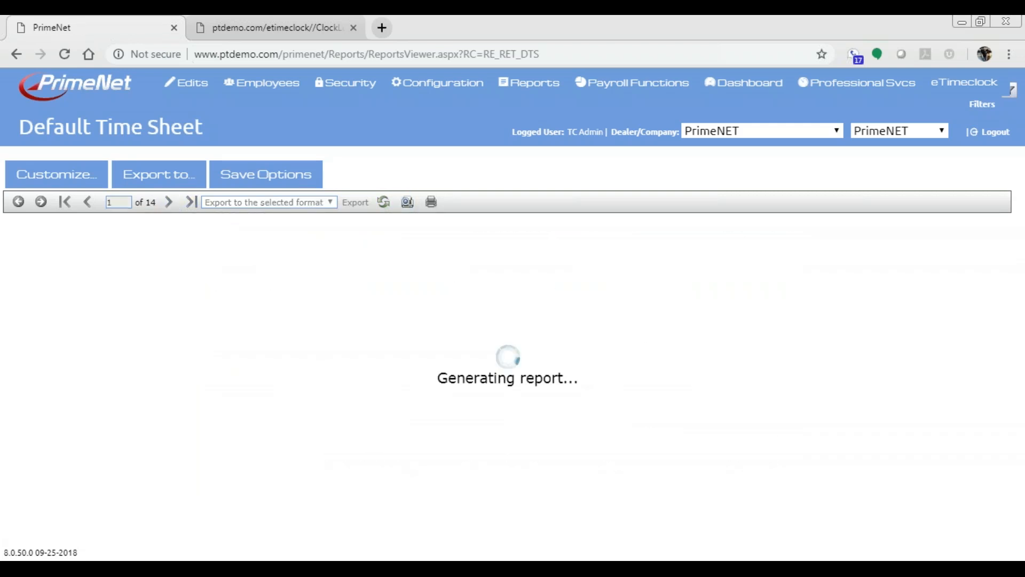
pyautogui.scroll(-3, 369, 347)
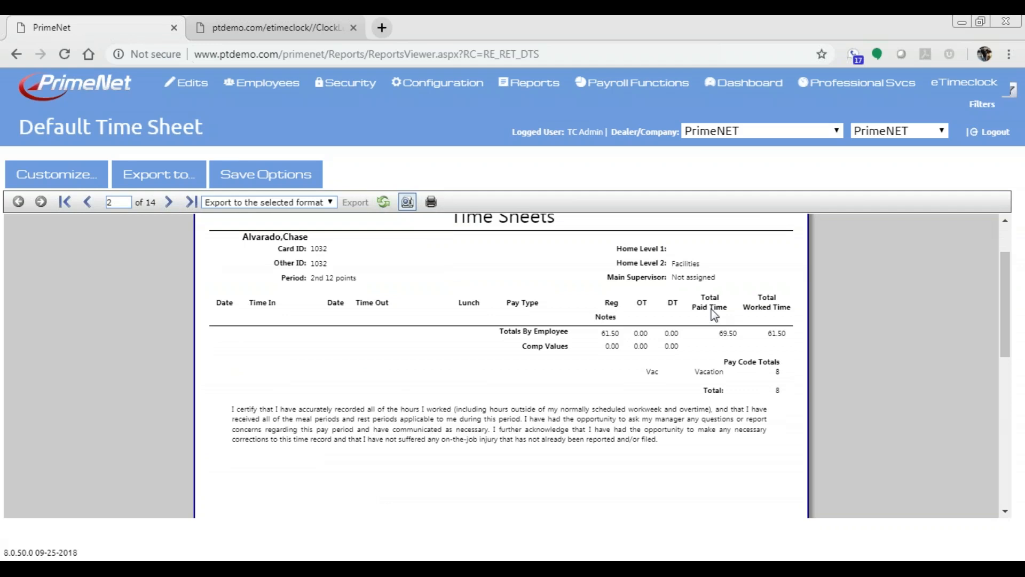
pyautogui.scroll(-6, 328, 415)
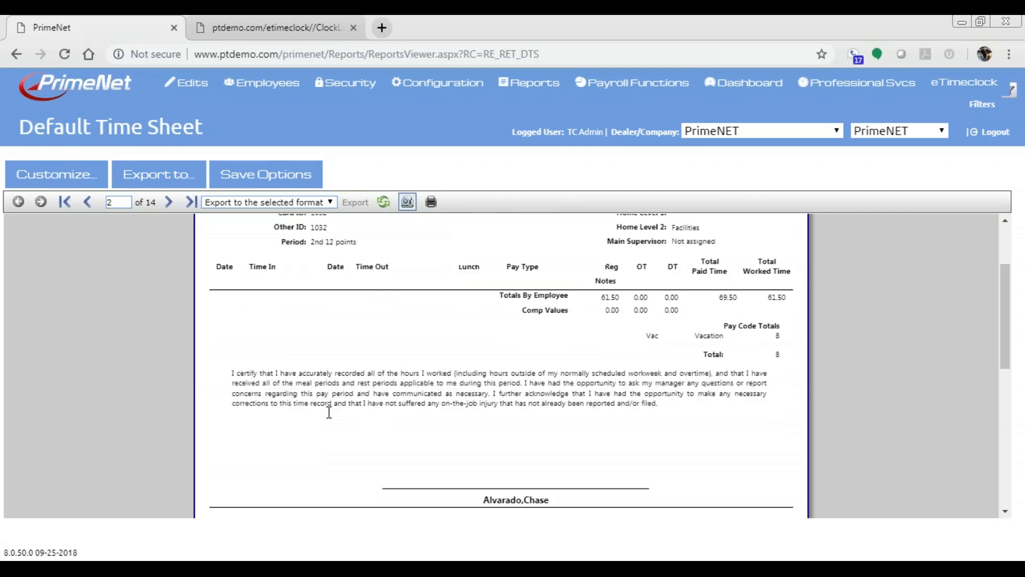
pyautogui.scroll(3, 308, 362)
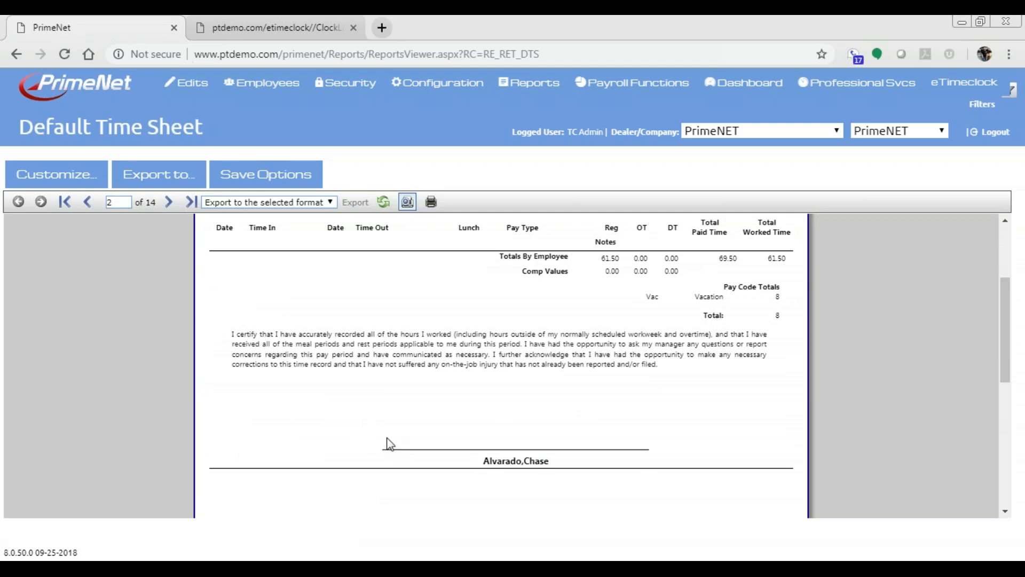
pyautogui.scroll(5, 405, 401)
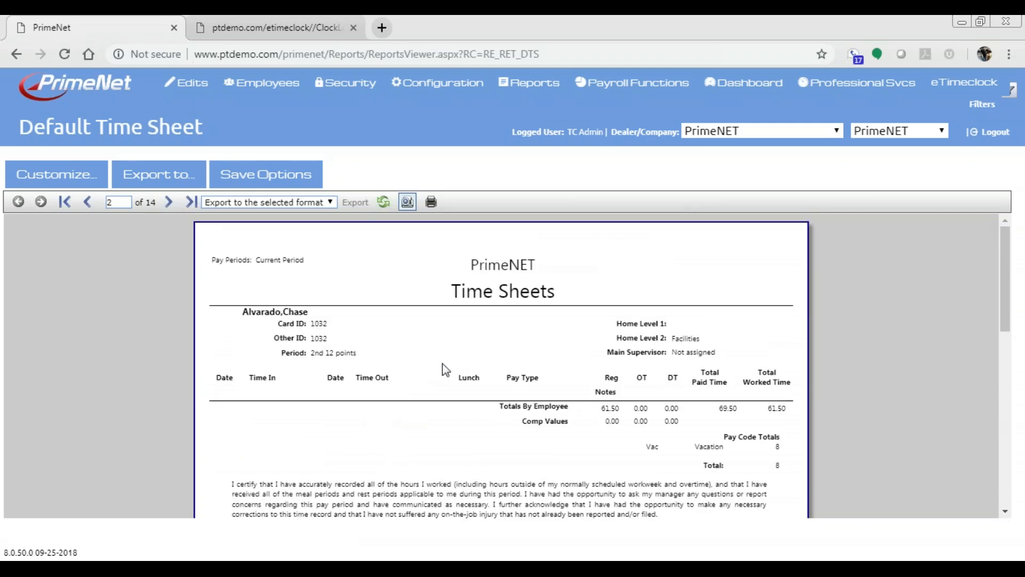
# Close the 12 Points pay period running from 08/12/2018 to 08/25/2018
pyautogui.moveTo(633, 83)
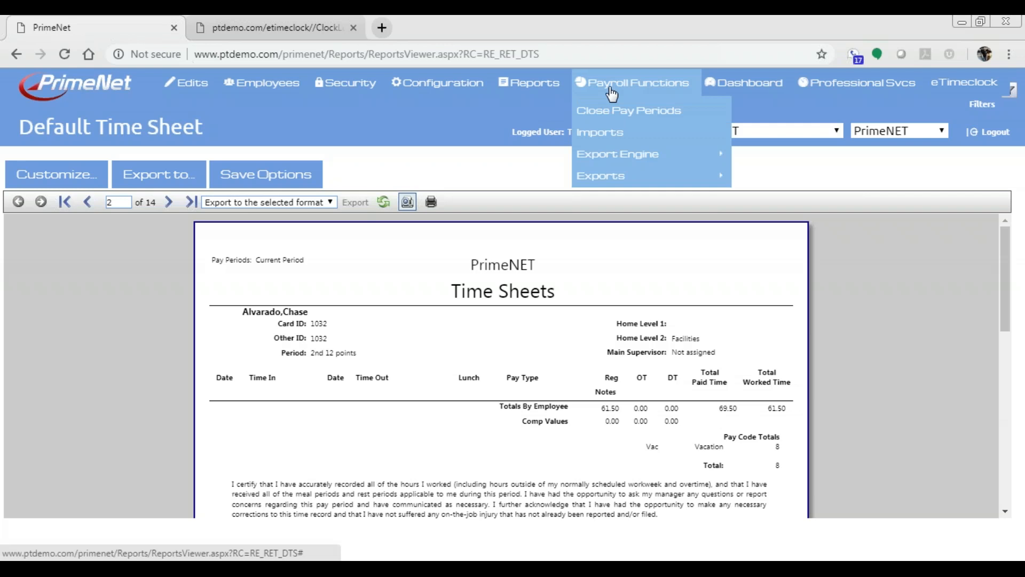
pyautogui.click(625, 114)
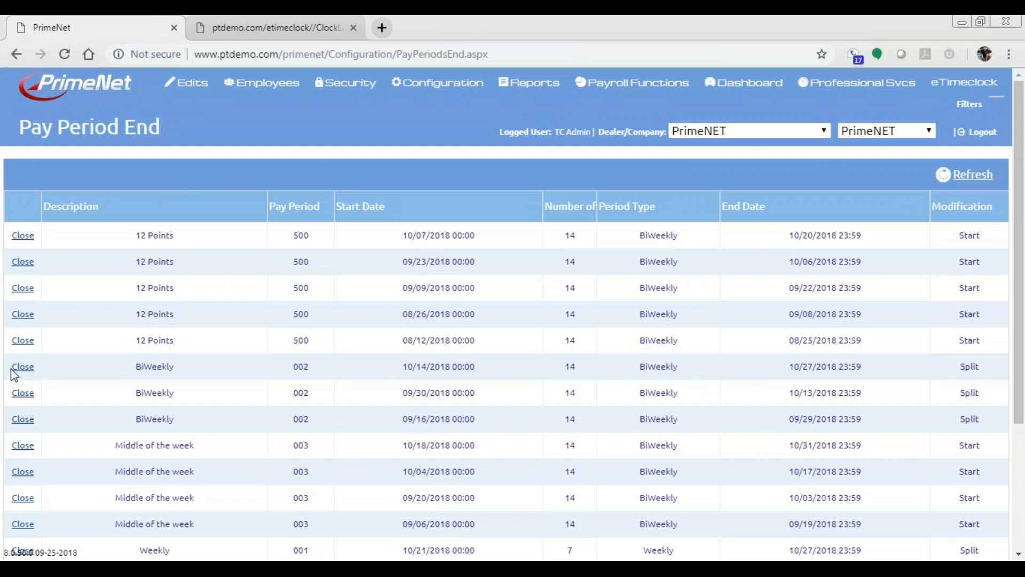
pyautogui.click(24, 342)
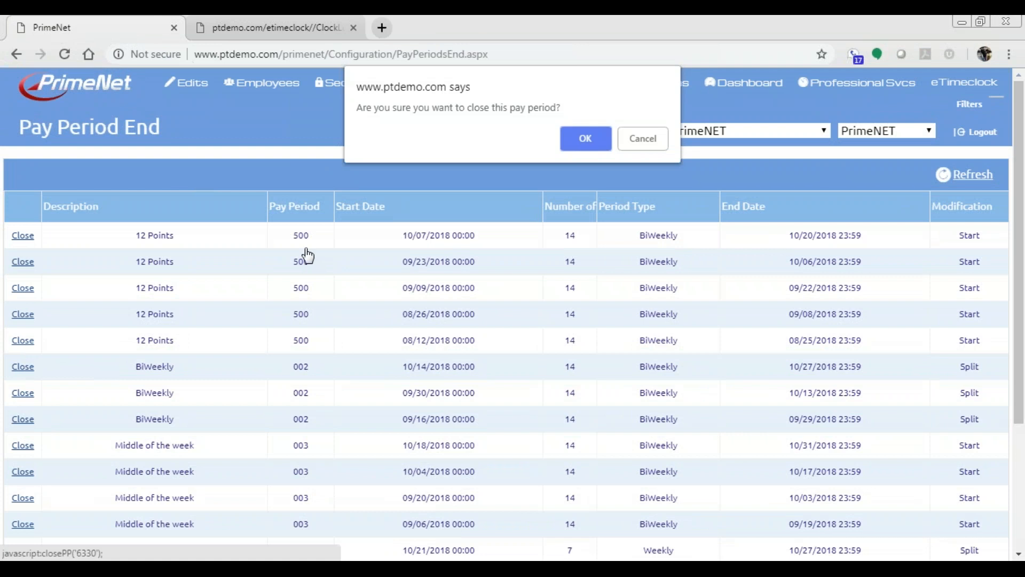
pyautogui.click(588, 138)
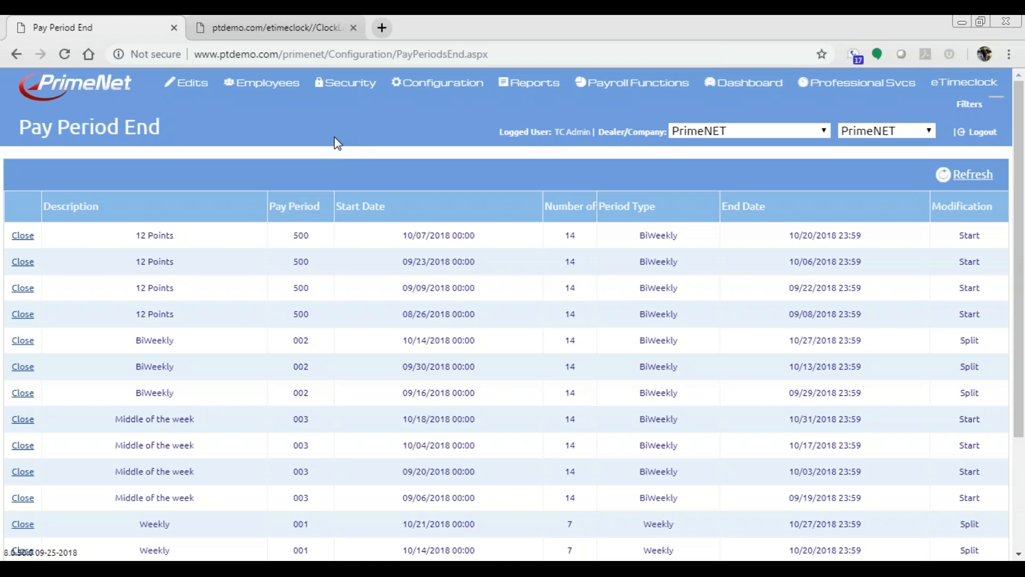
# Sign off the second and last timecards in the administrator approvals for Weekly 10/21/2018 - 10/27/2018, and open the last one's approval circuit
pyautogui.moveTo(187, 84)
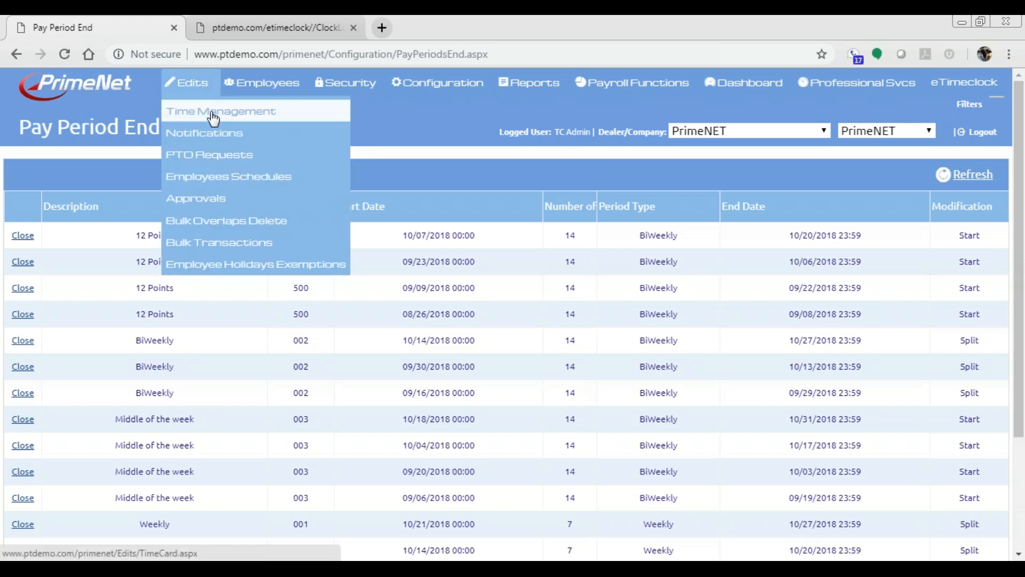
pyautogui.click(202, 200)
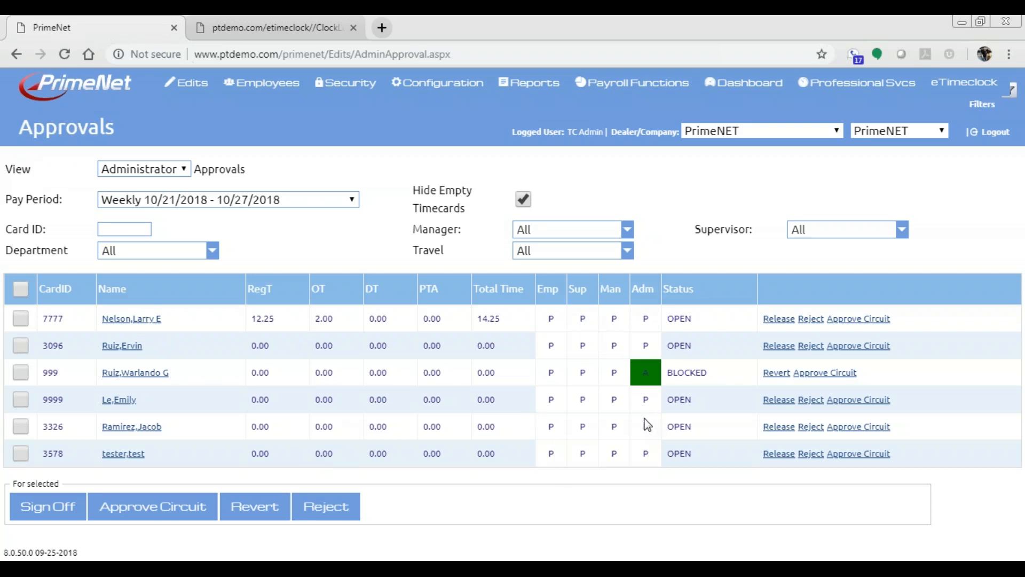
pyautogui.click(20, 289)
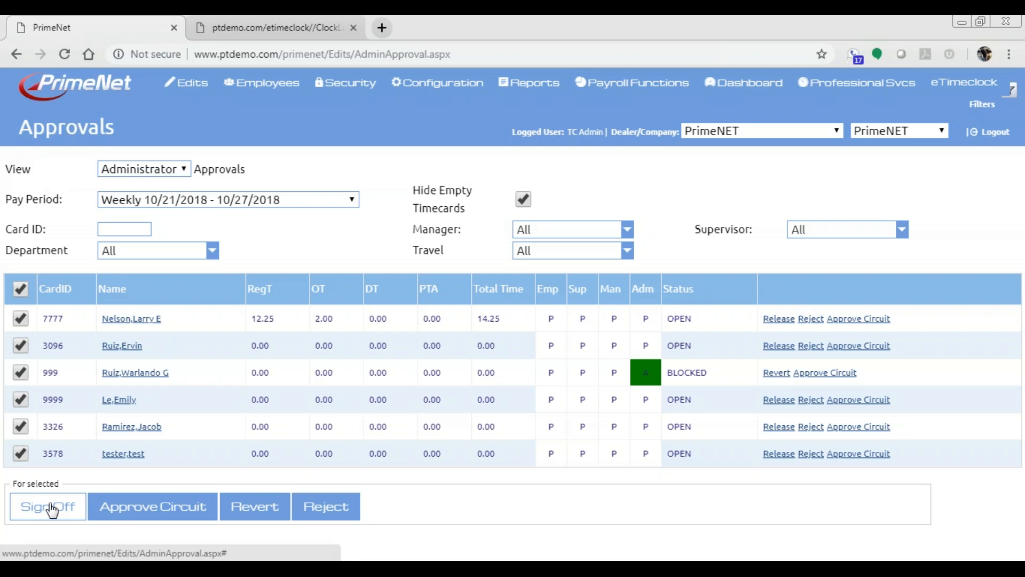
pyautogui.click(21, 373)
pyautogui.click(20, 400)
pyautogui.click(21, 426)
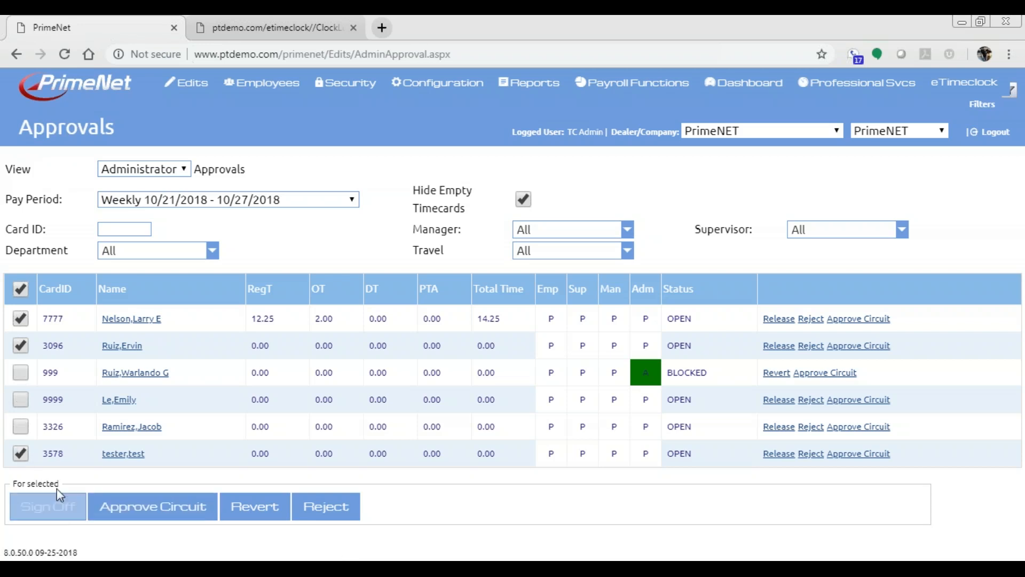
pyautogui.click(21, 319)
pyautogui.click(62, 500)
pyautogui.click(585, 138)
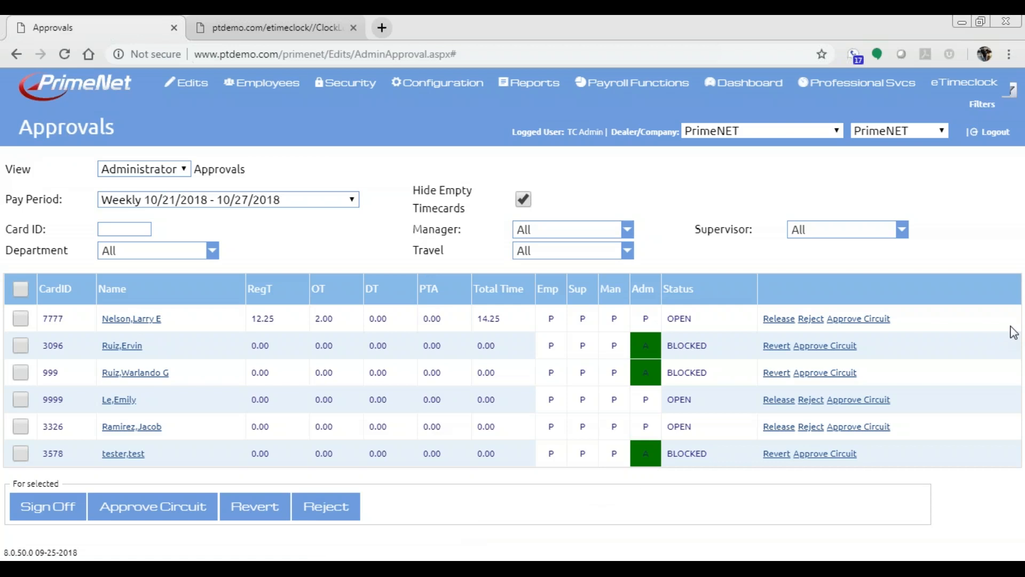
pyautogui.click(838, 454)
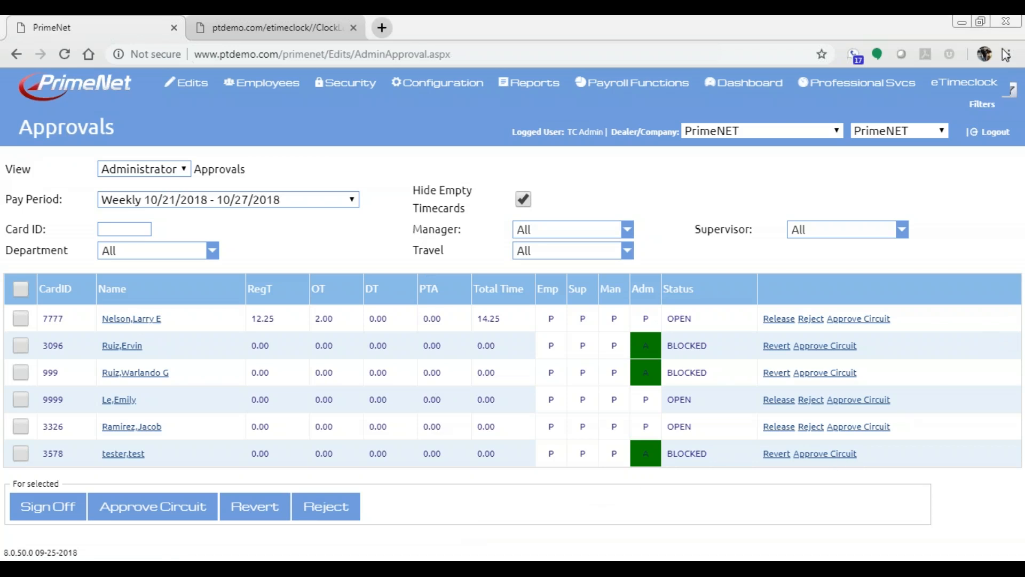
# Open the Notifications setup and review the exception, PTO and timecard notification definitions
pyautogui.moveTo(275, 107)
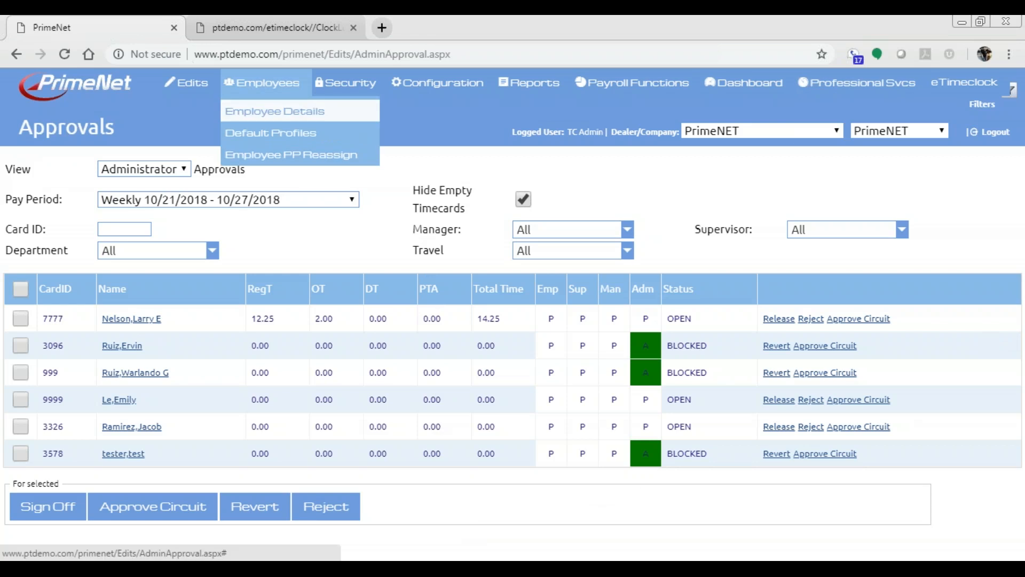
pyautogui.moveTo(346, 84)
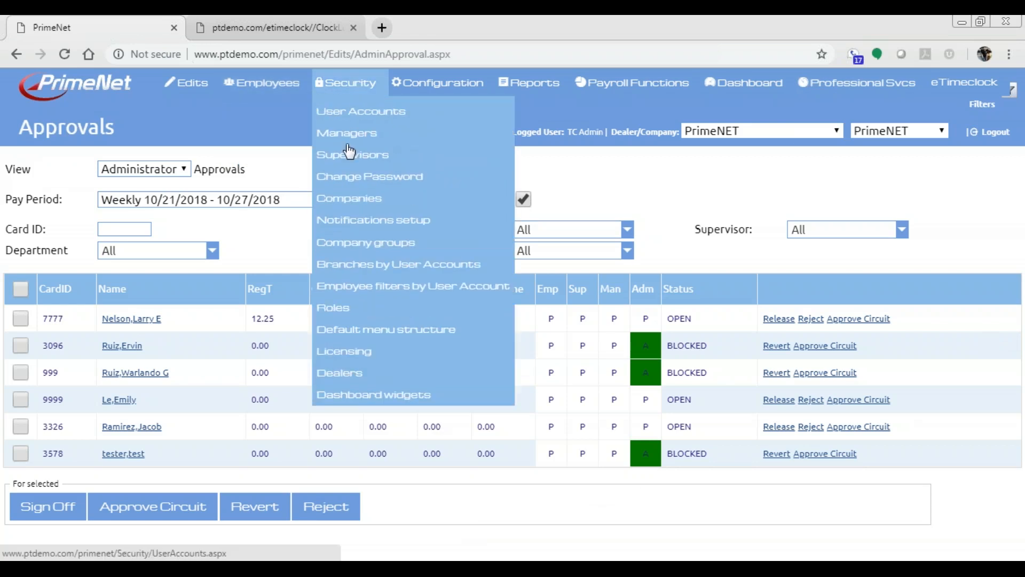
pyautogui.click(374, 221)
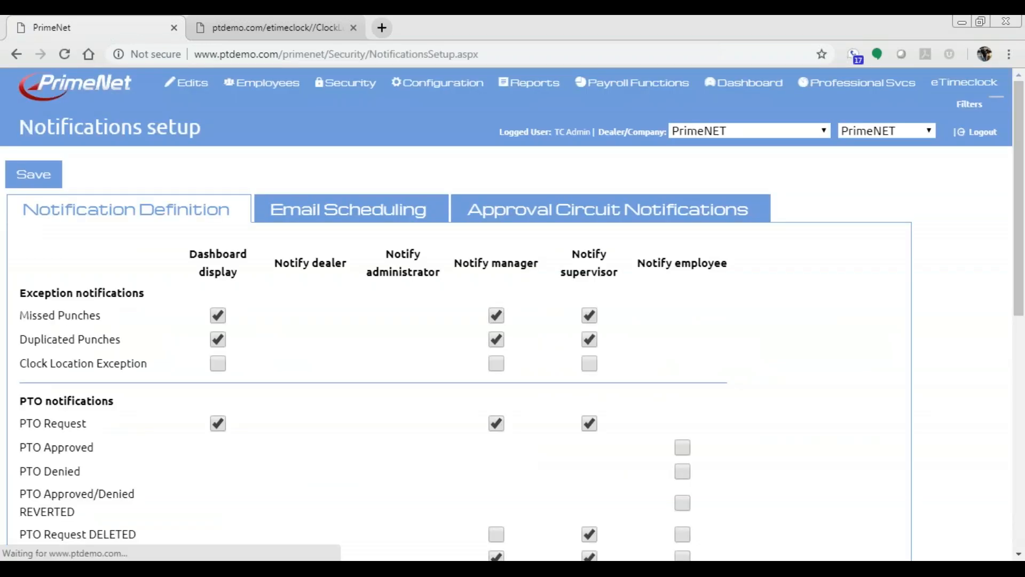
pyautogui.scroll(-3, 412, 378)
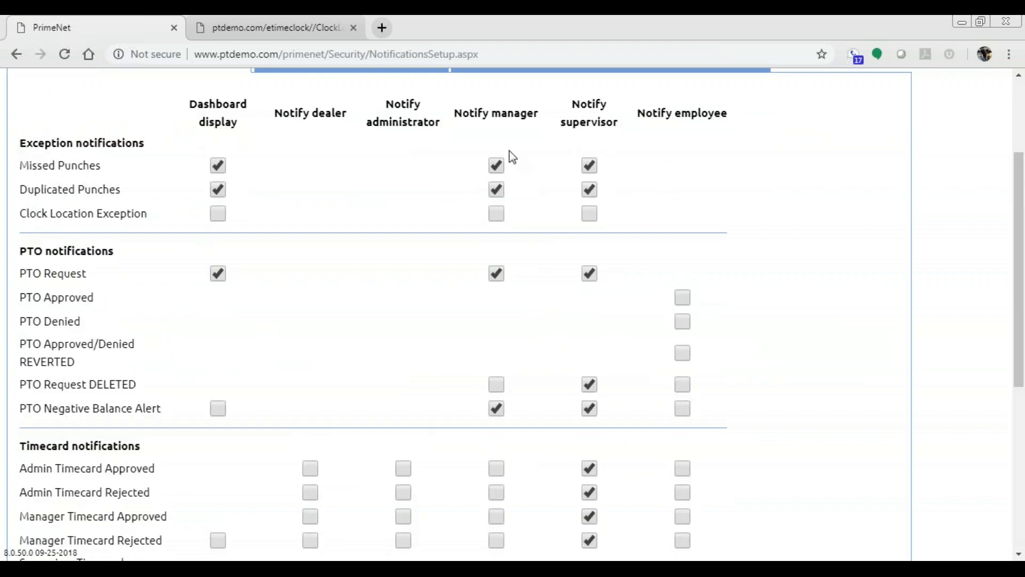
pyautogui.scroll(-2, 462, 376)
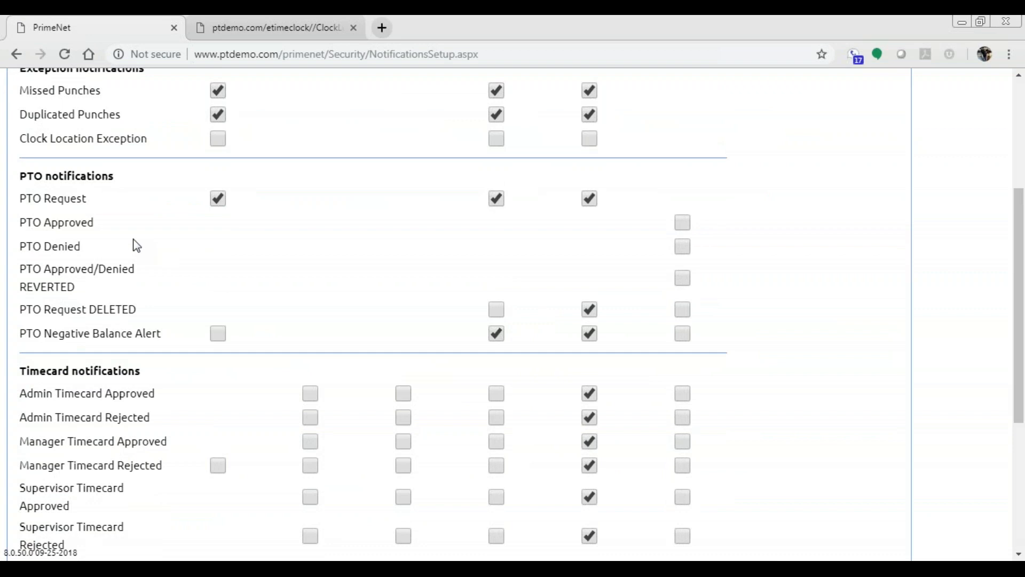
pyautogui.scroll(3, 669, 279)
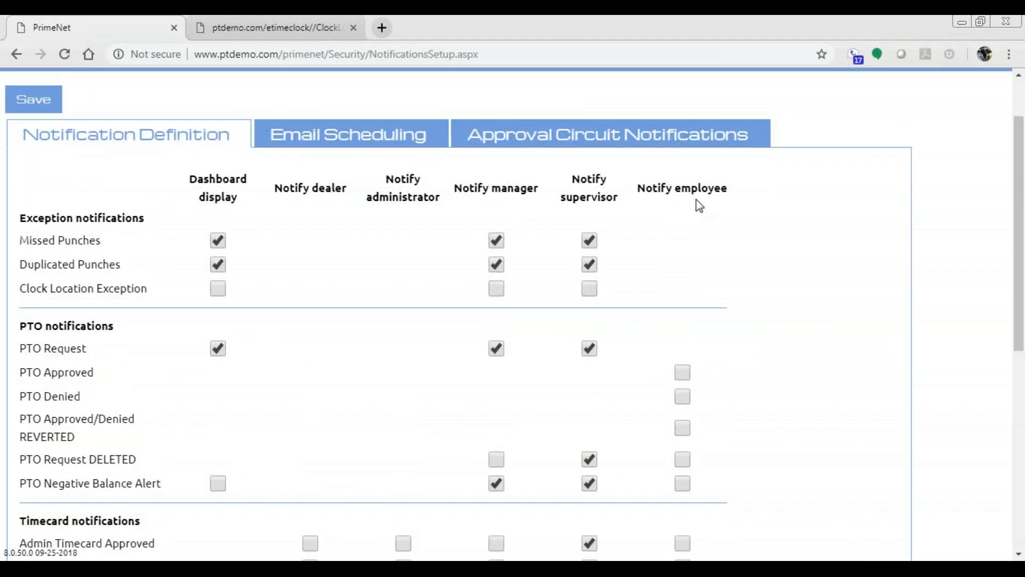
# Enable employee notifications for PTO Request DELETED and PTO Approved/Denied REVERTED, and look over the remaining timecard, licensing and BRM notifications
pyautogui.scroll(-4, 706, 344)
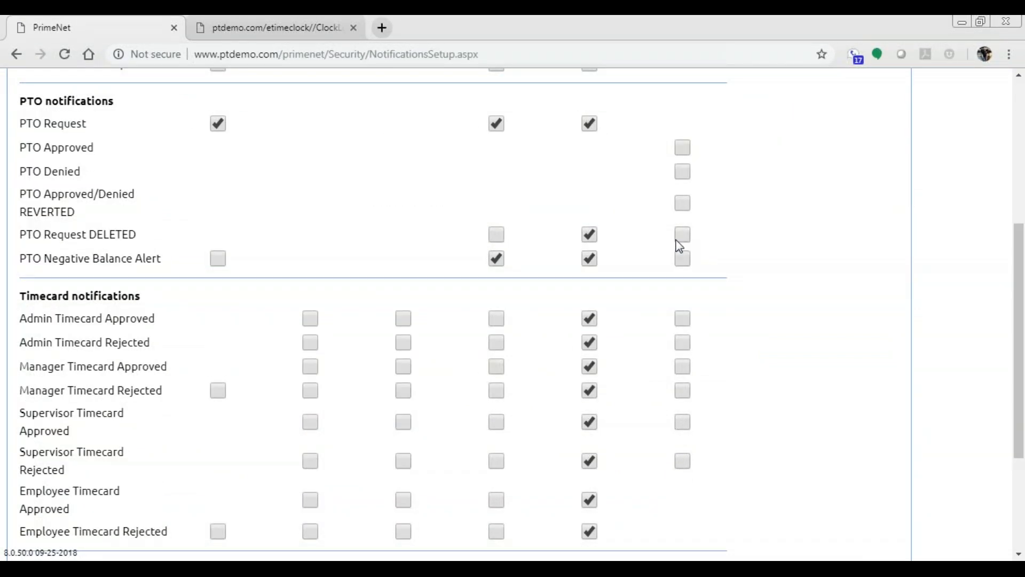
pyautogui.click(682, 235)
pyautogui.click(682, 203)
pyautogui.scroll(-1, 645, 403)
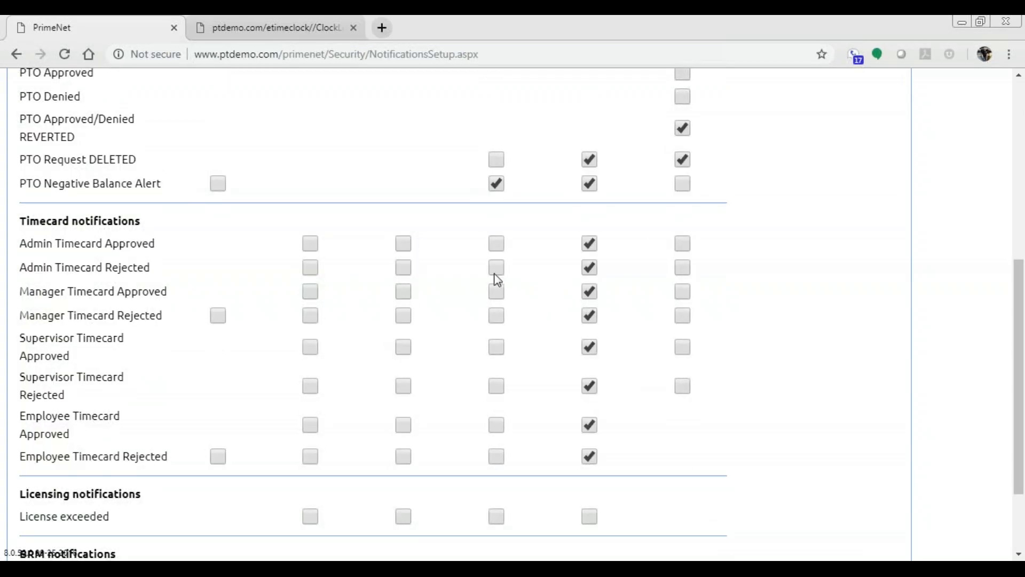
pyautogui.scroll(-2, 514, 363)
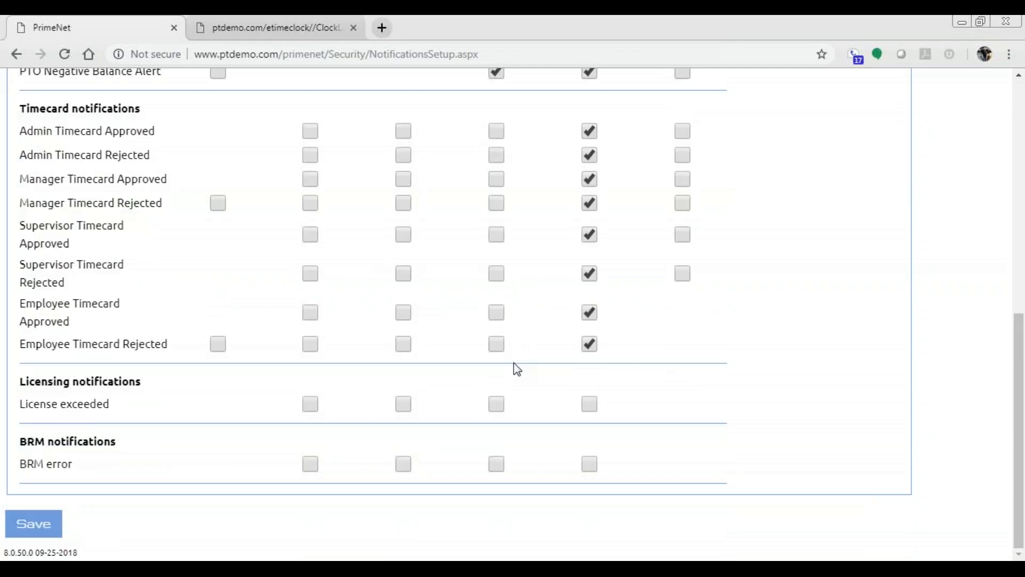
# Review the email scheduling and approval circuit notifications, including the details of the existing Unsubmitted Timesheet by Employee event
pyautogui.scroll(8, 514, 363)
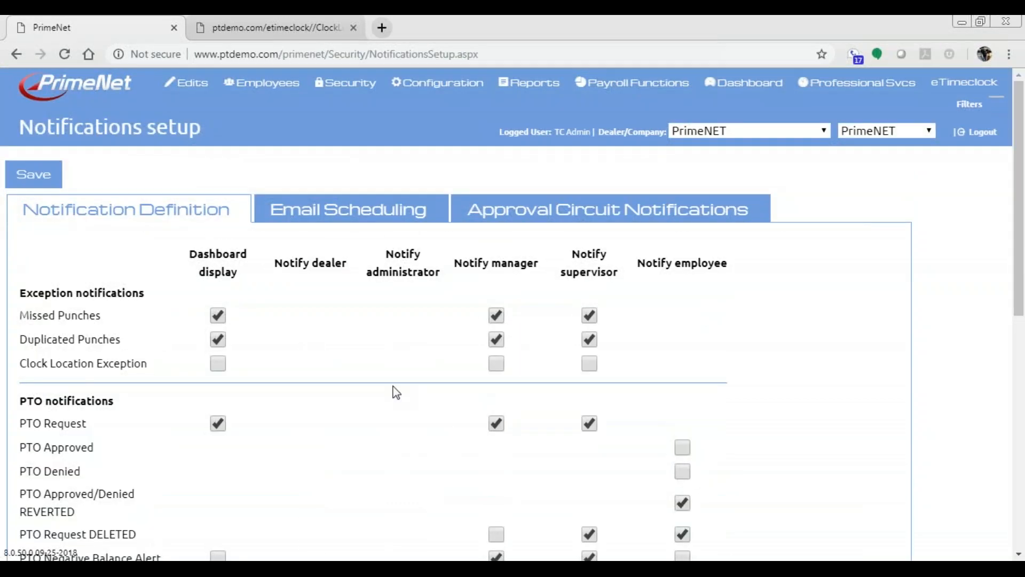
pyautogui.click(359, 214)
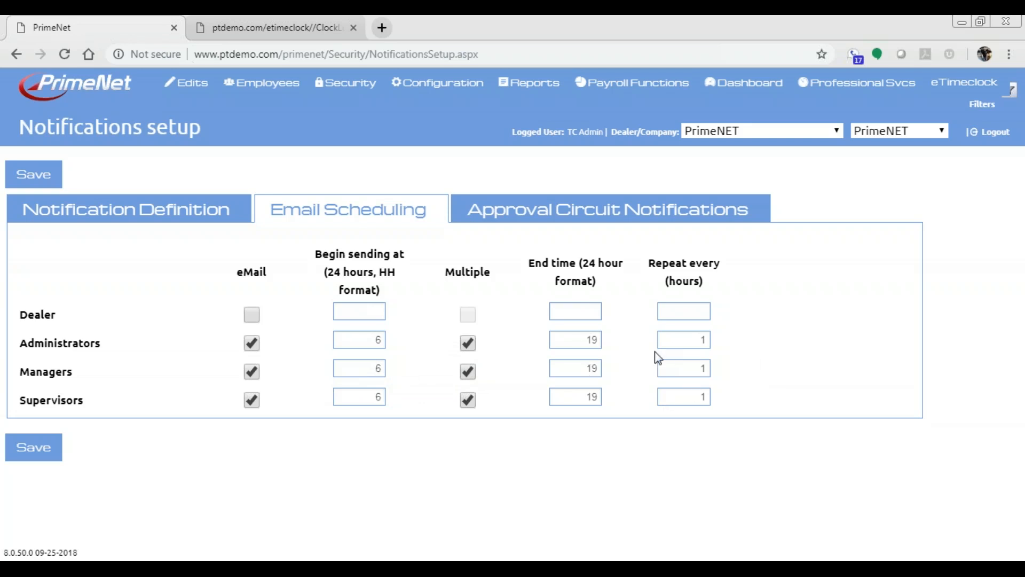
pyautogui.click(594, 219)
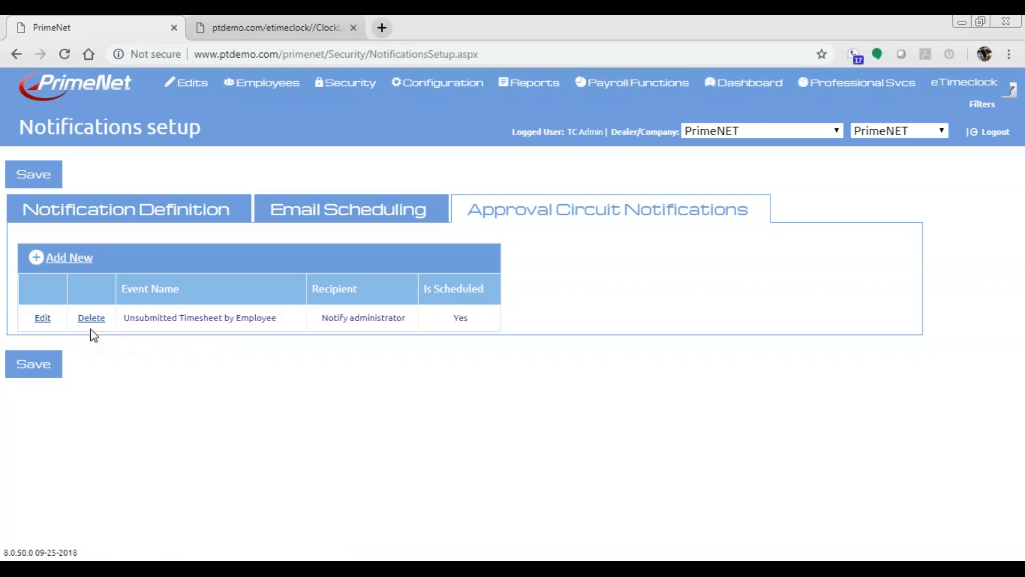
pyautogui.click(42, 319)
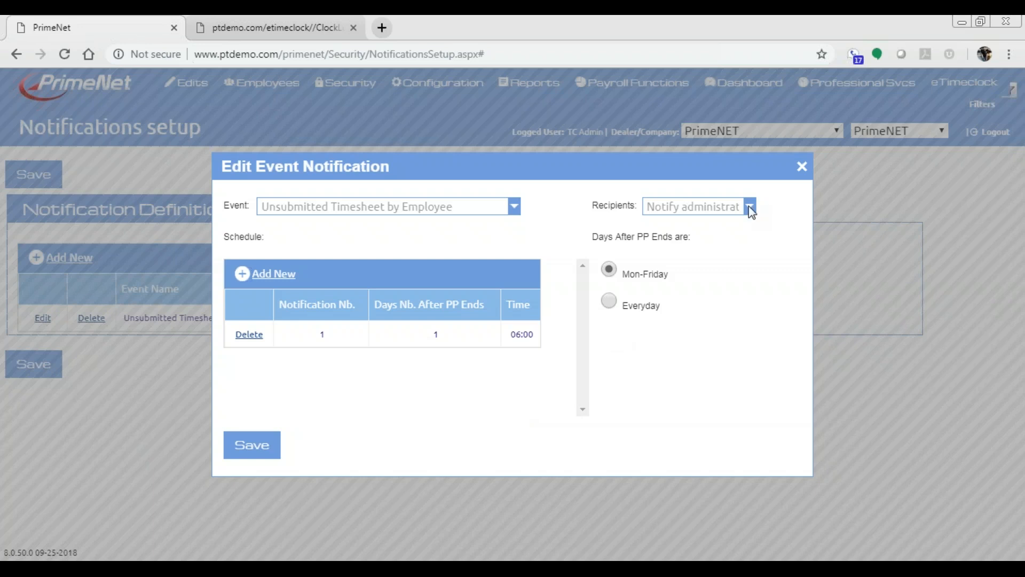
pyautogui.click(802, 167)
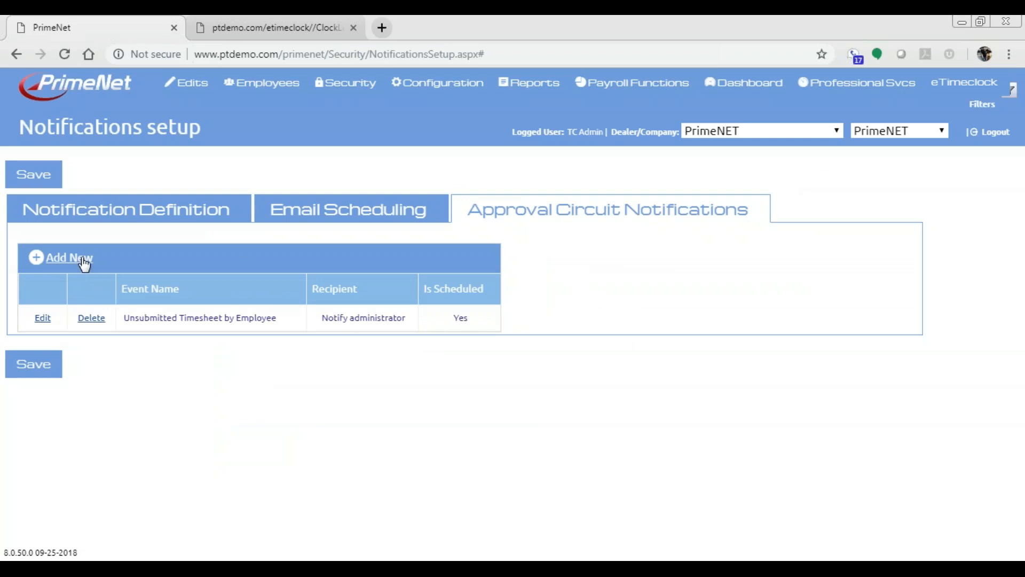
pyautogui.click(83, 261)
pyautogui.click(649, 208)
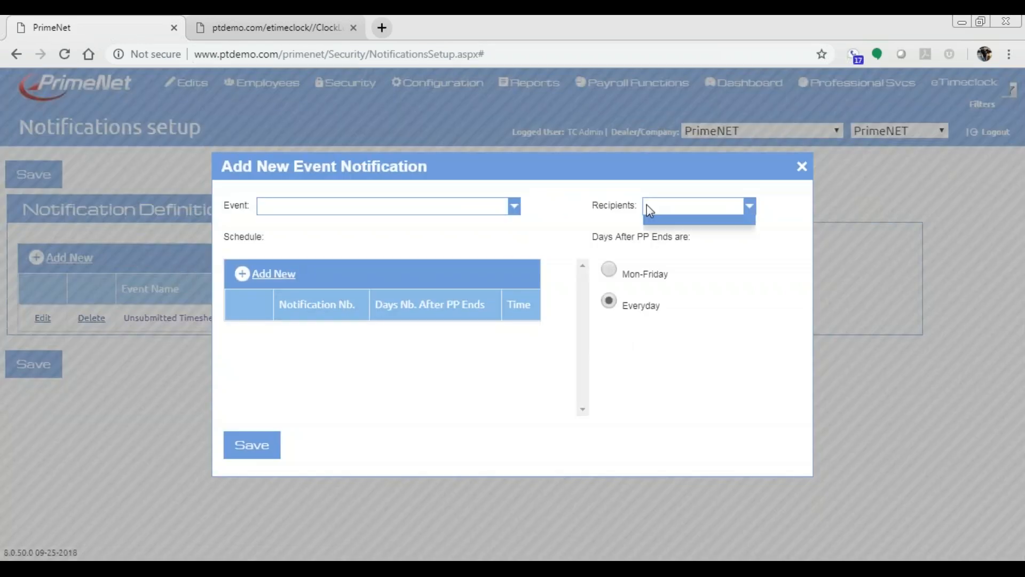
pyautogui.click(487, 208)
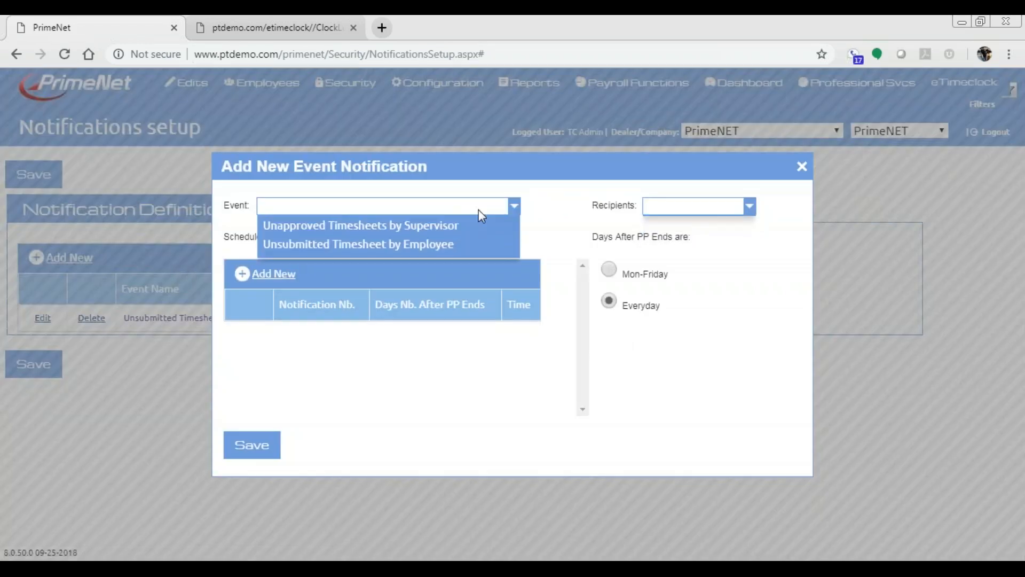
pyautogui.click(408, 249)
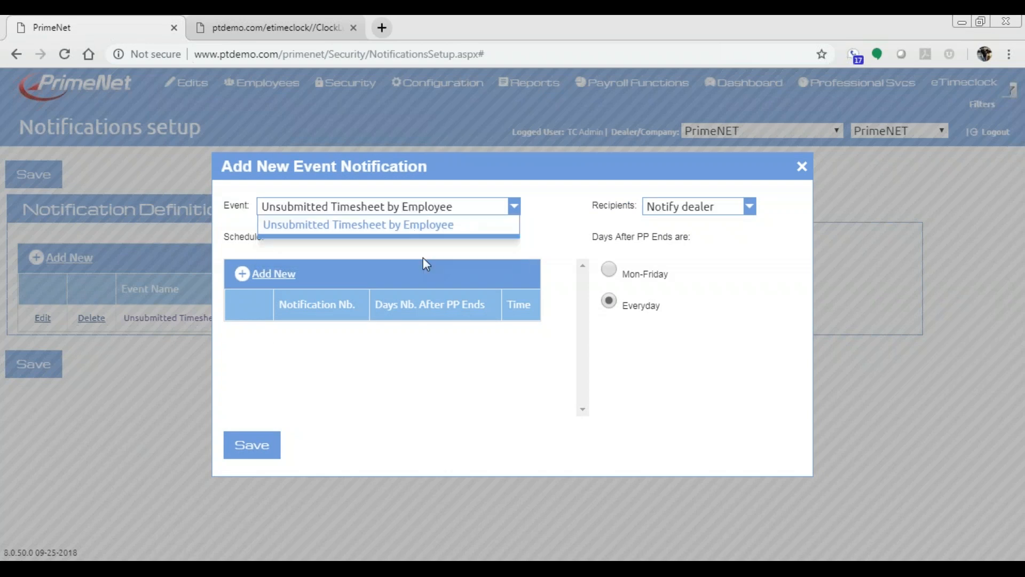
pyautogui.click(672, 210)
pyautogui.click(673, 272)
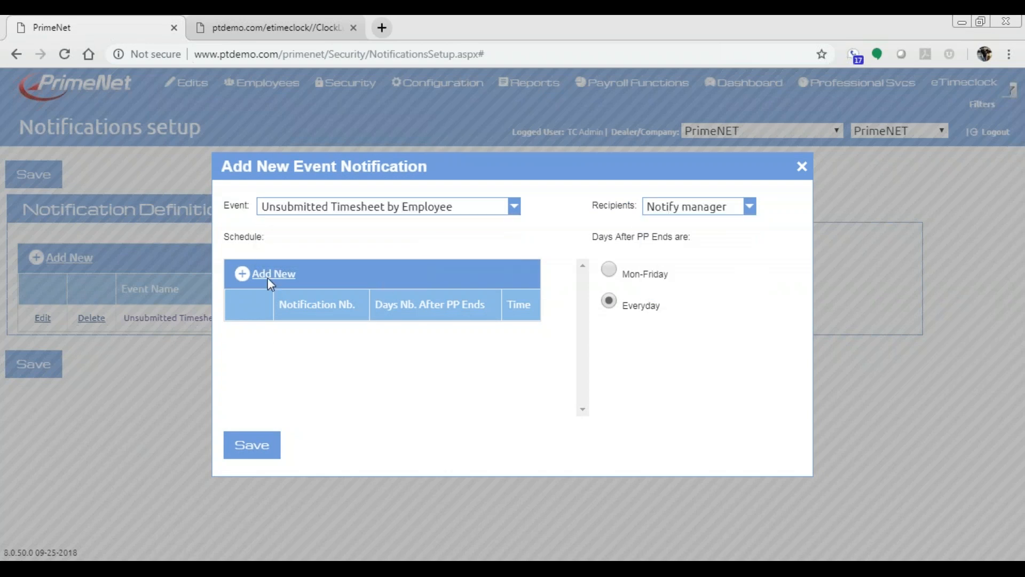
pyautogui.click(267, 277)
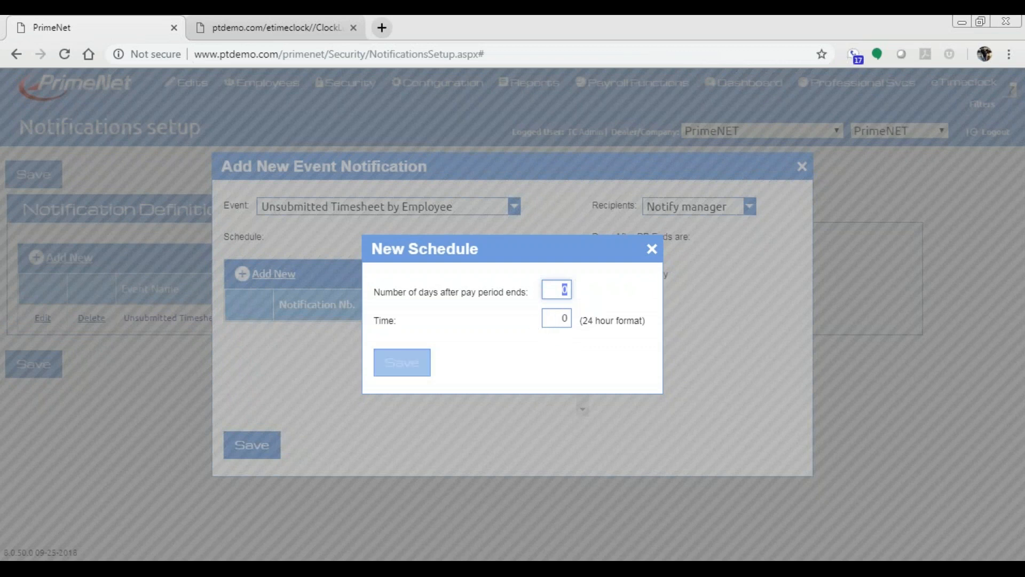
pyautogui.click(651, 251)
pyautogui.click(802, 167)
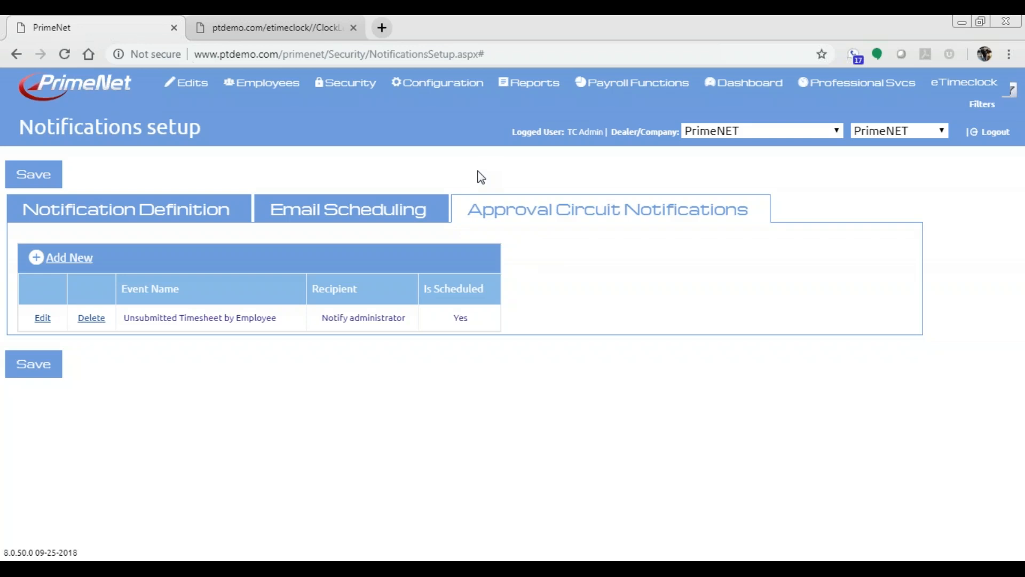
# Open Time Management and look through the configuration options for rule setup, PTO plans, time clocks and attendance history
pyautogui.moveTo(187, 82)
pyautogui.click(228, 114)
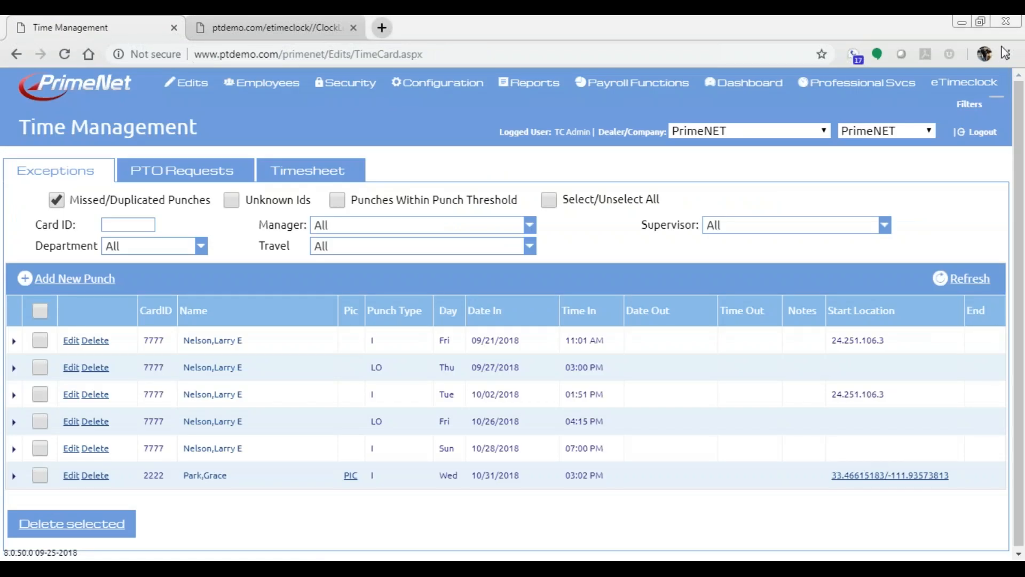
pyautogui.moveTo(453, 99)
pyautogui.moveTo(448, 134)
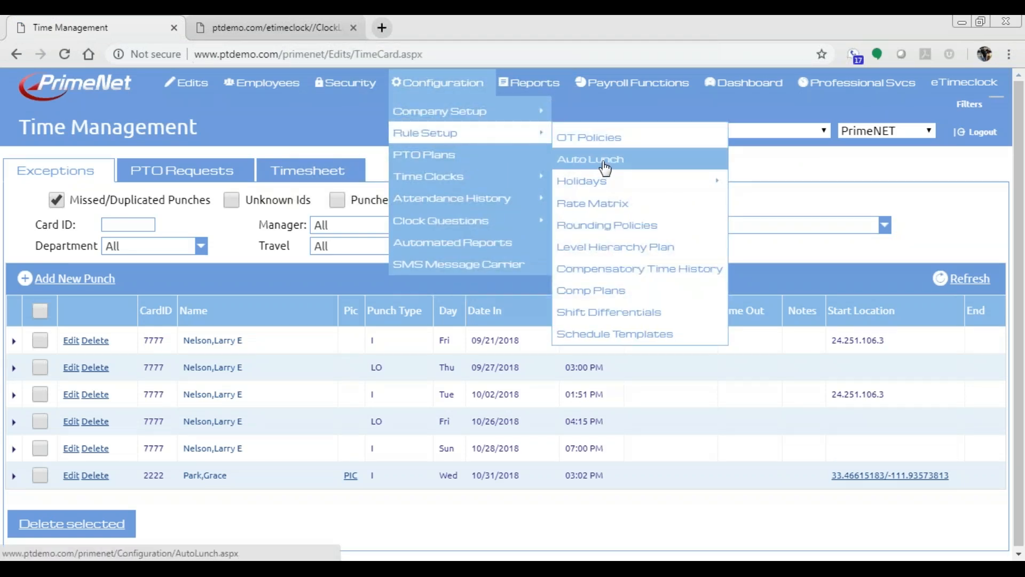
pyautogui.moveTo(615, 184)
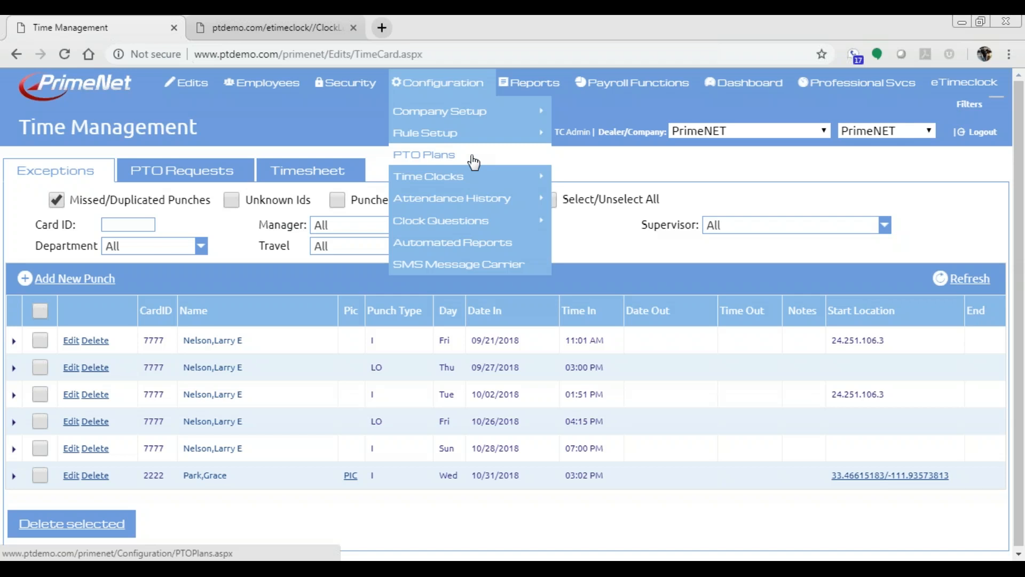
pyautogui.moveTo(461, 184)
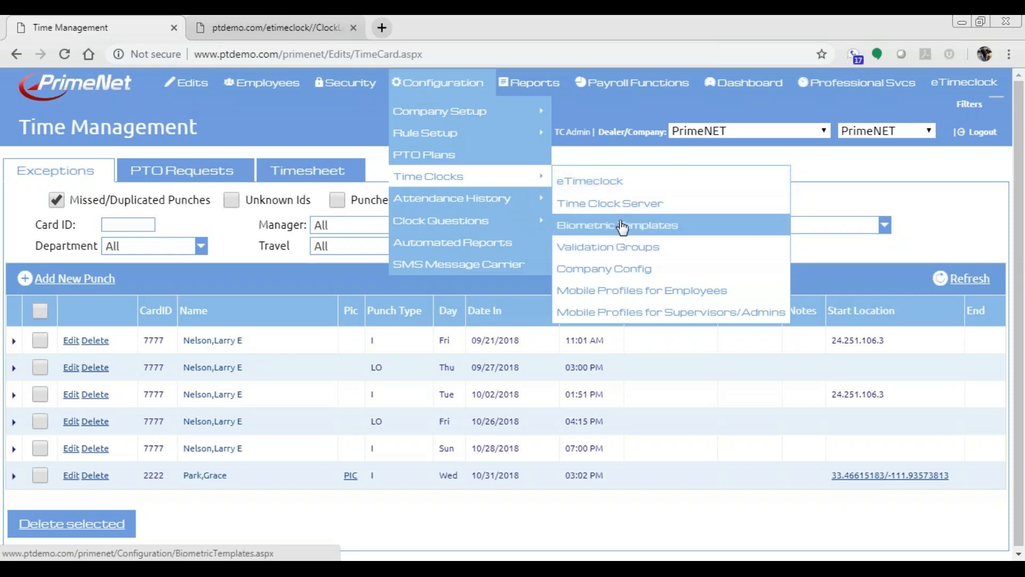
pyautogui.moveTo(522, 198)
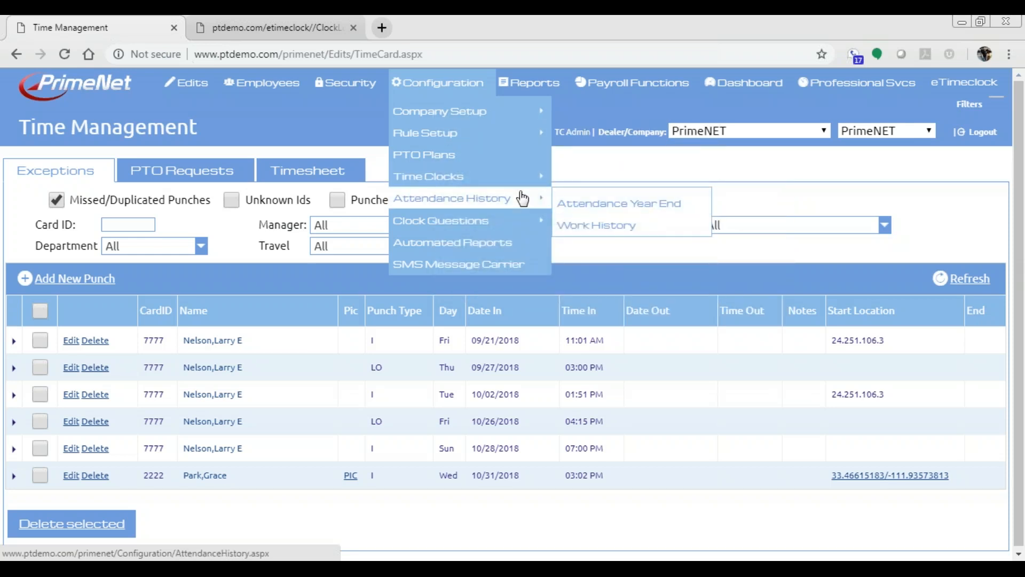
pyautogui.moveTo(508, 226)
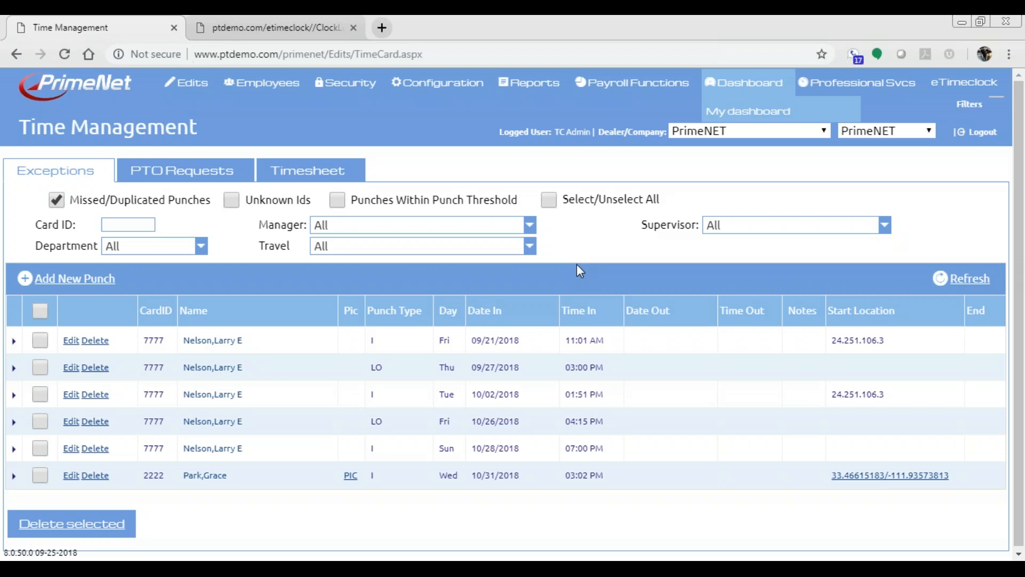
# Switch to the eTimeclock page and review the employee's missing punches in the Timesheet Report
pyautogui.click(283, 22)
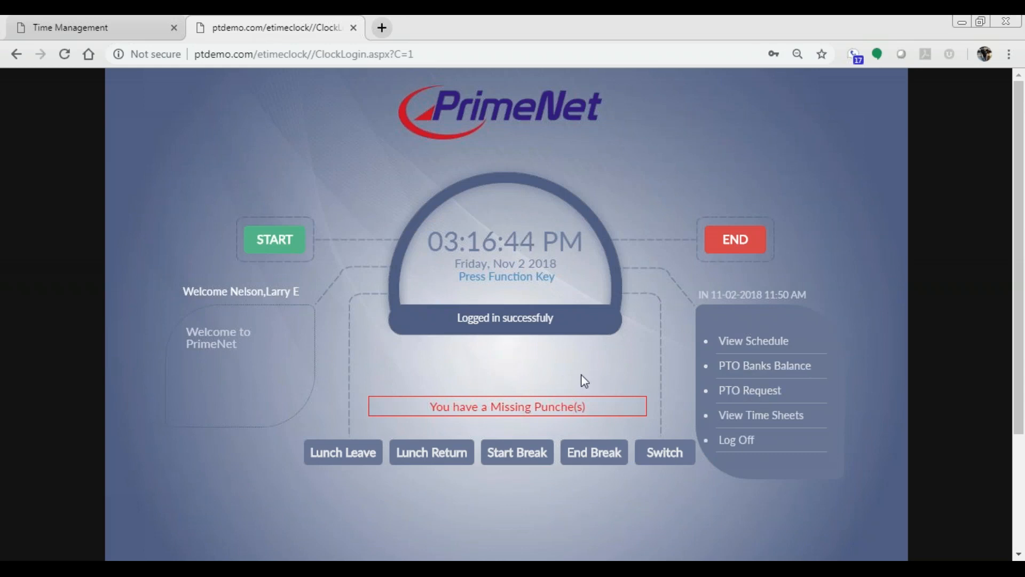
pyautogui.click(514, 414)
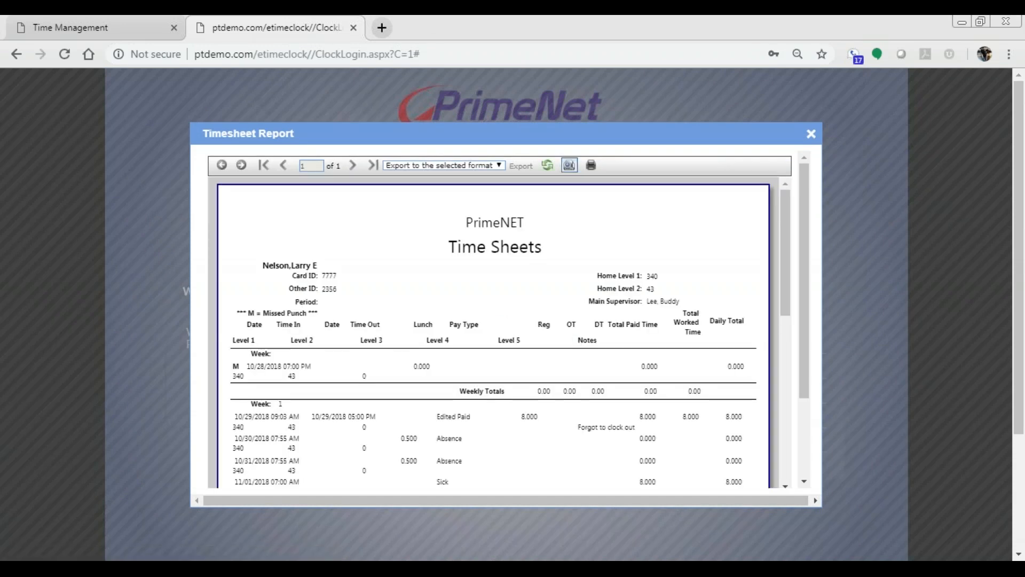
pyautogui.scroll(-2, 475, 406)
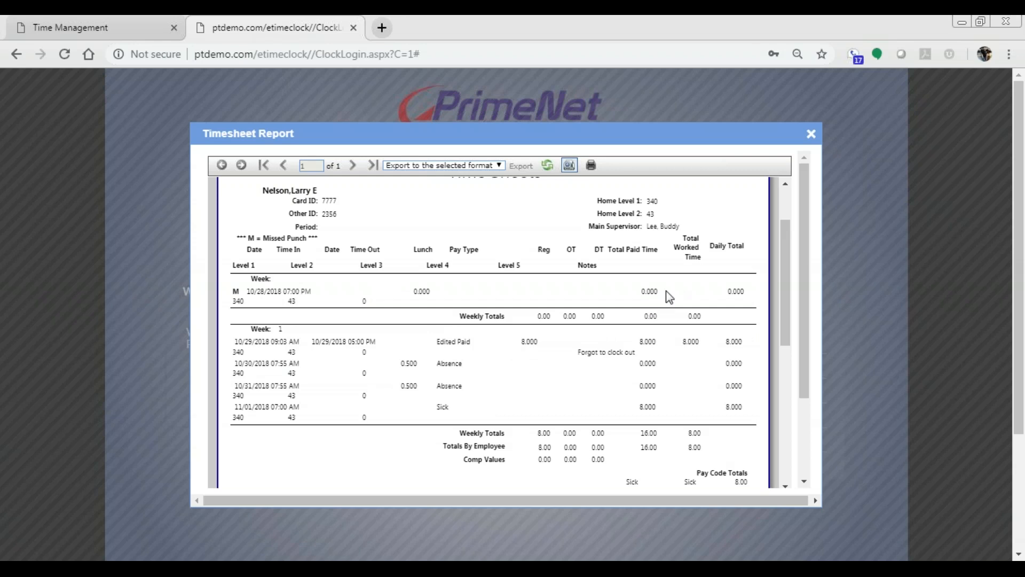
pyautogui.click(811, 134)
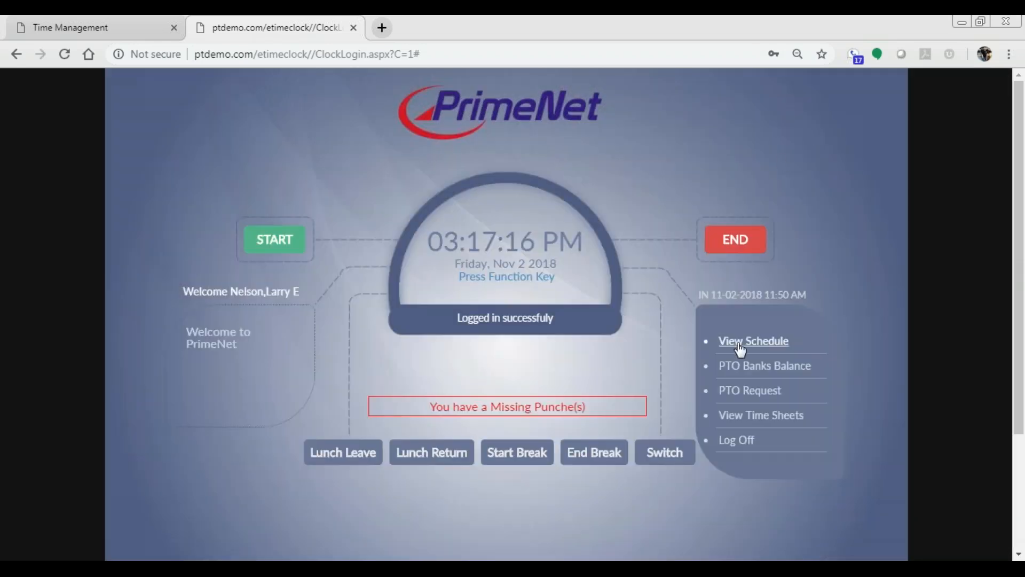
# View the employee's November 2018 schedule and PTO banks balance in eTimeclock
pyautogui.click(737, 344)
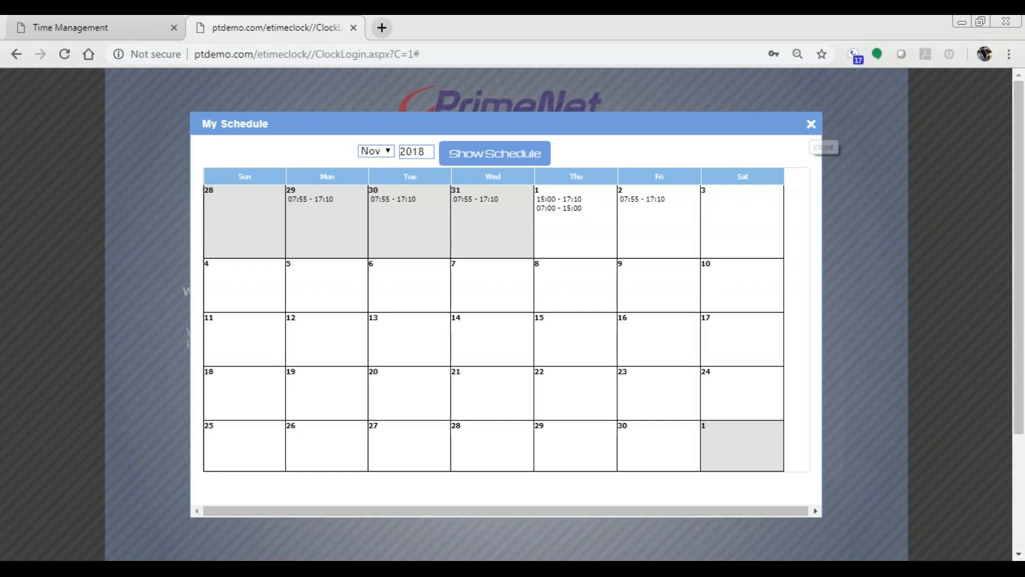
pyautogui.click(812, 124)
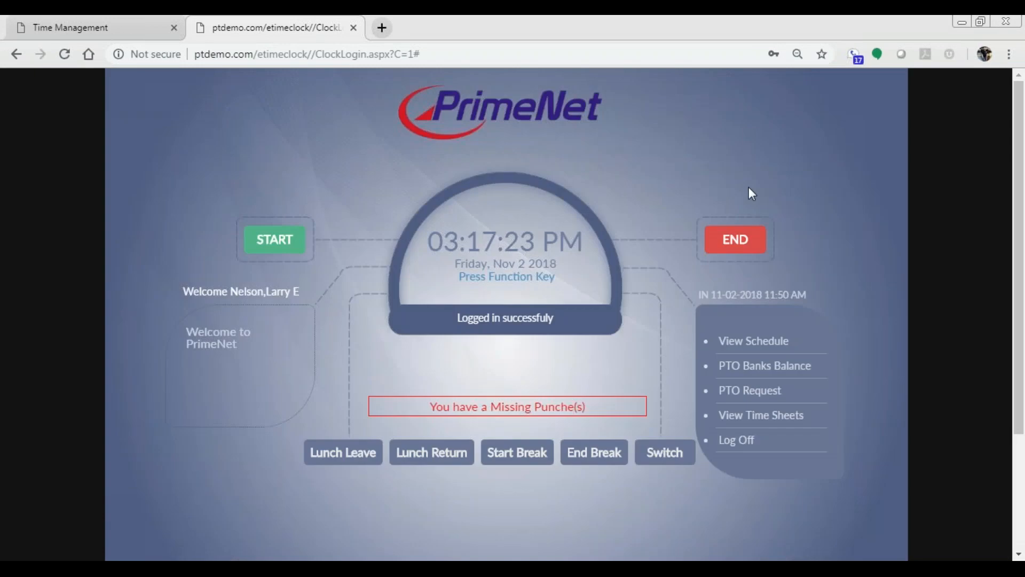
pyautogui.click(763, 368)
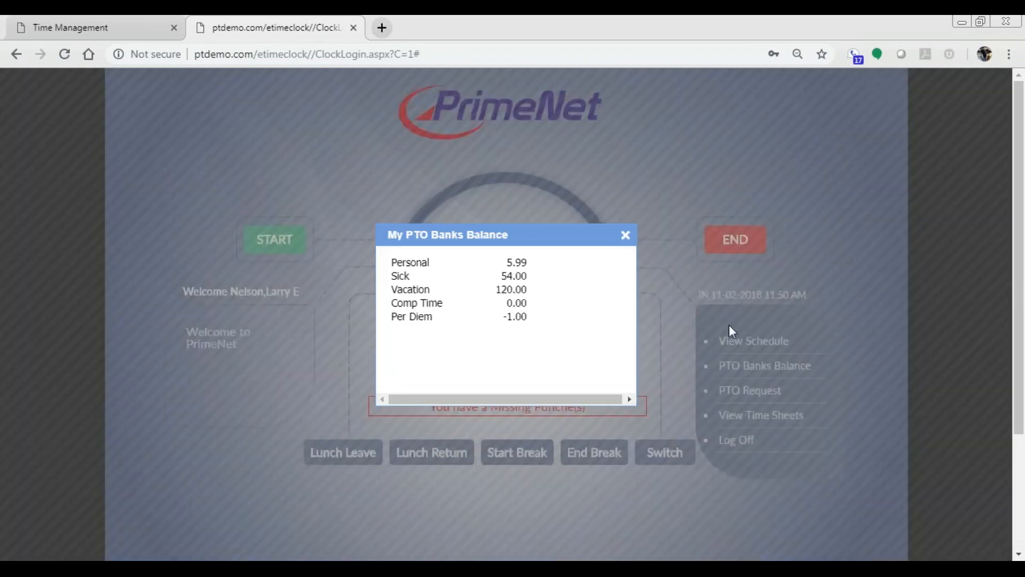
pyautogui.click(630, 240)
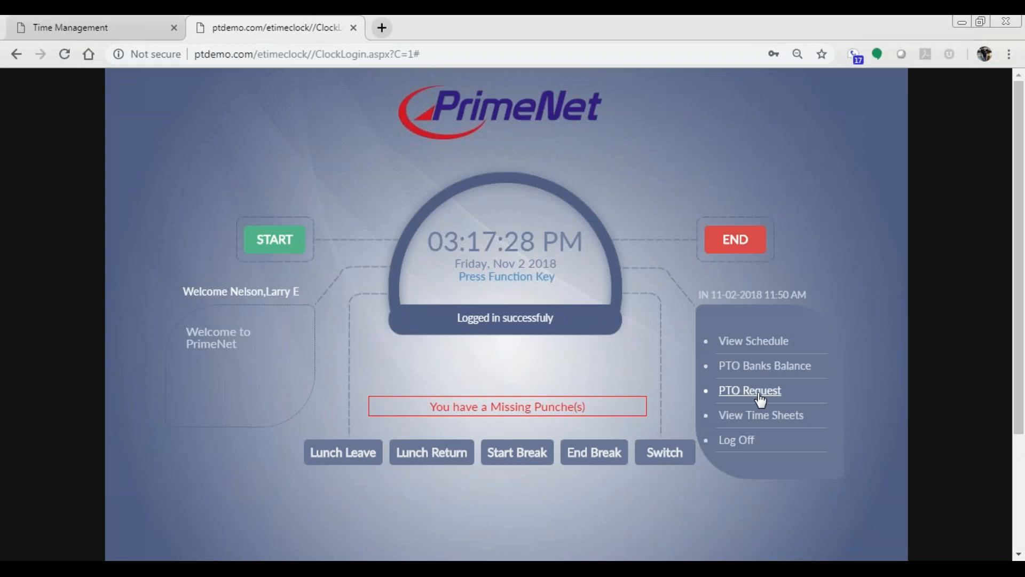
# Open the employee's own timesheets and select the 10/21/2018 - 10/27/2018 pay period
pyautogui.click(759, 416)
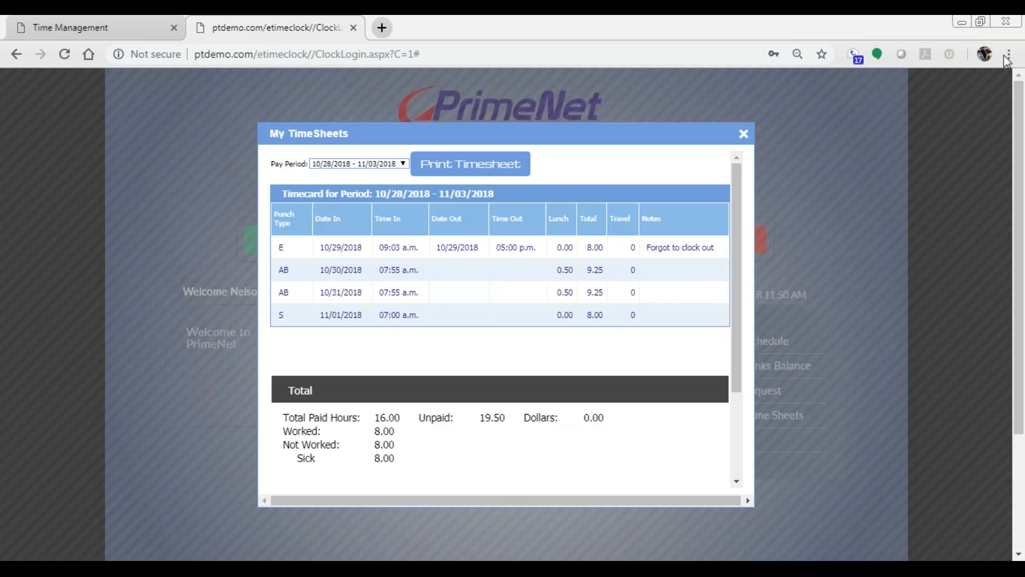
pyautogui.click(335, 165)
pyautogui.click(330, 185)
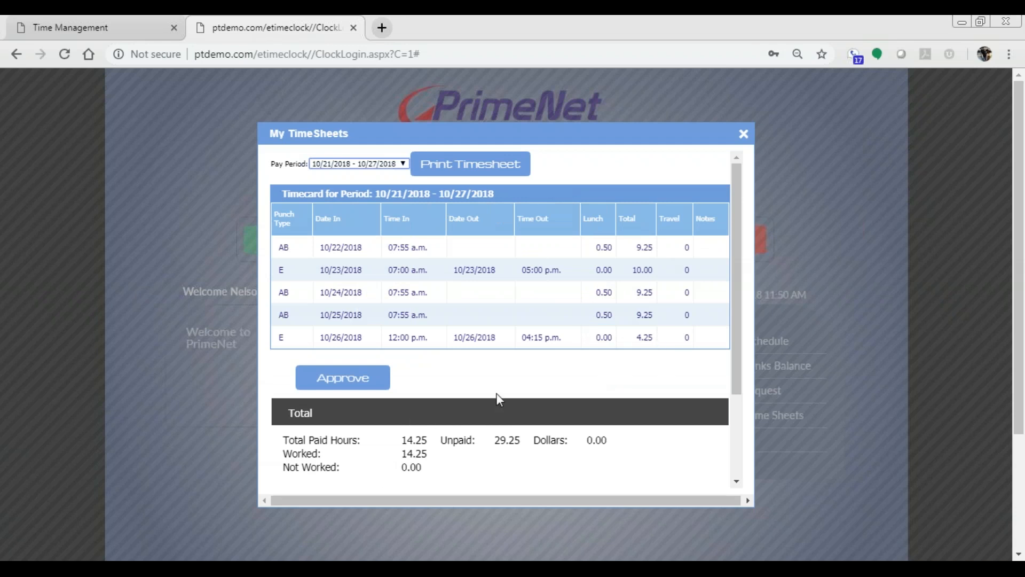
# Open the printable timesheet report for the selected pay period, review its entries and export formats, and close it
pyautogui.click(465, 165)
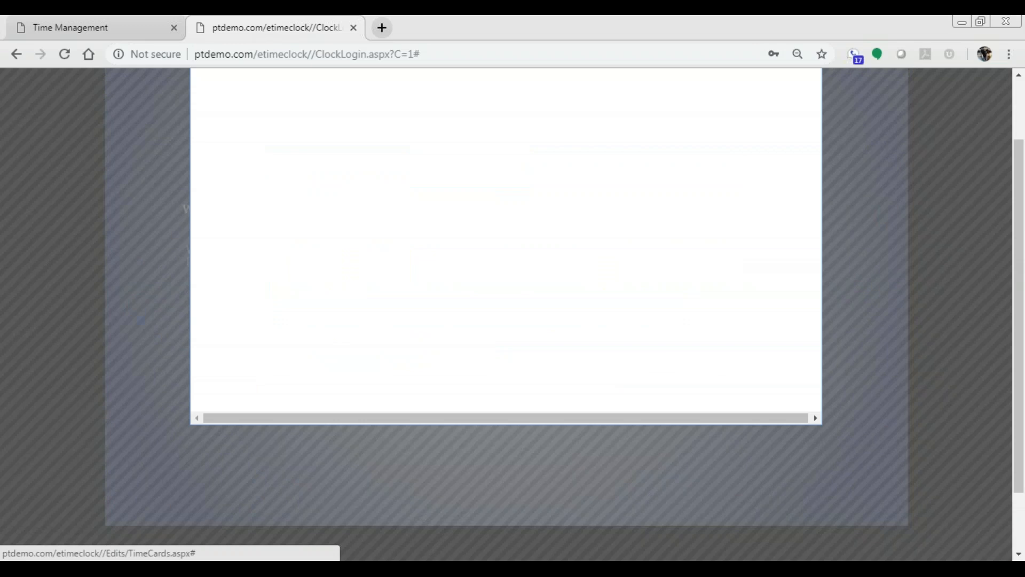
pyautogui.scroll(-3, 428, 298)
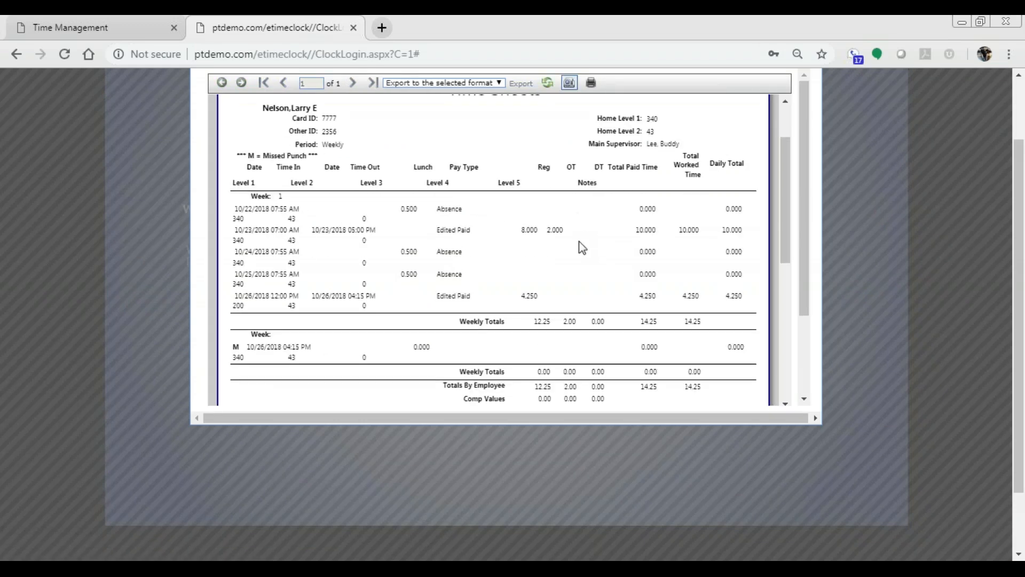
pyautogui.scroll(-6, 563, 305)
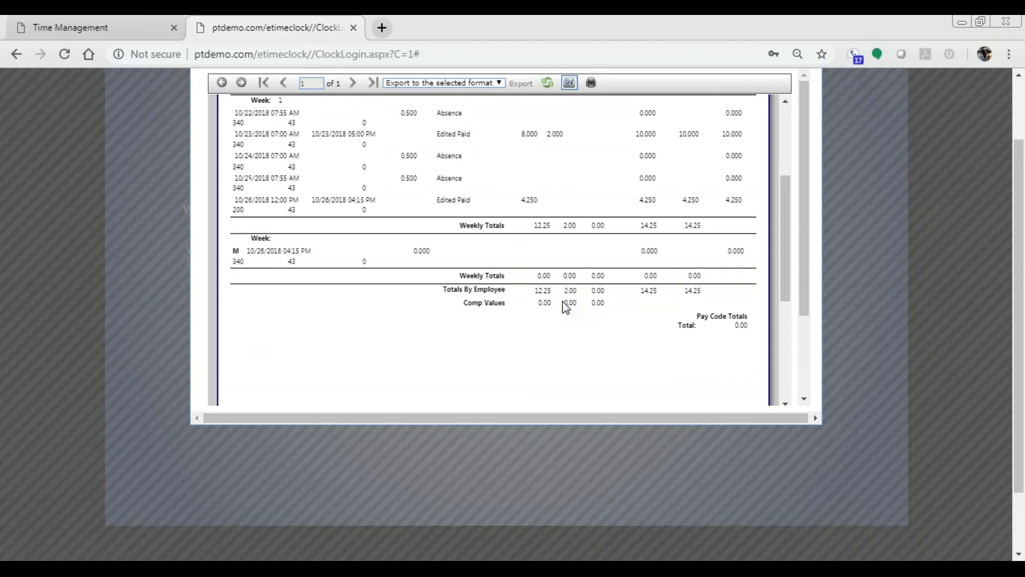
pyautogui.scroll(10, 563, 306)
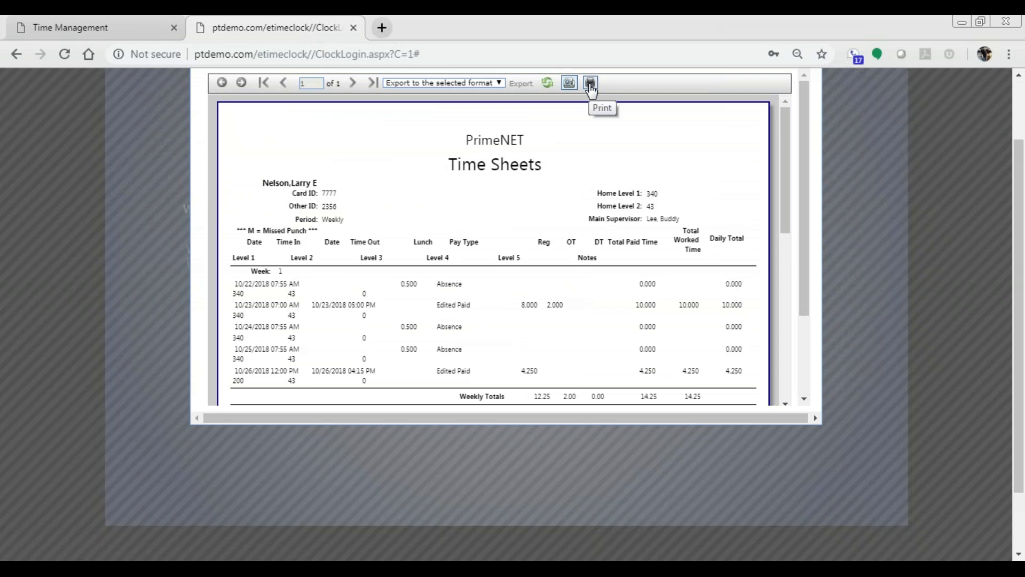
pyautogui.click(454, 83)
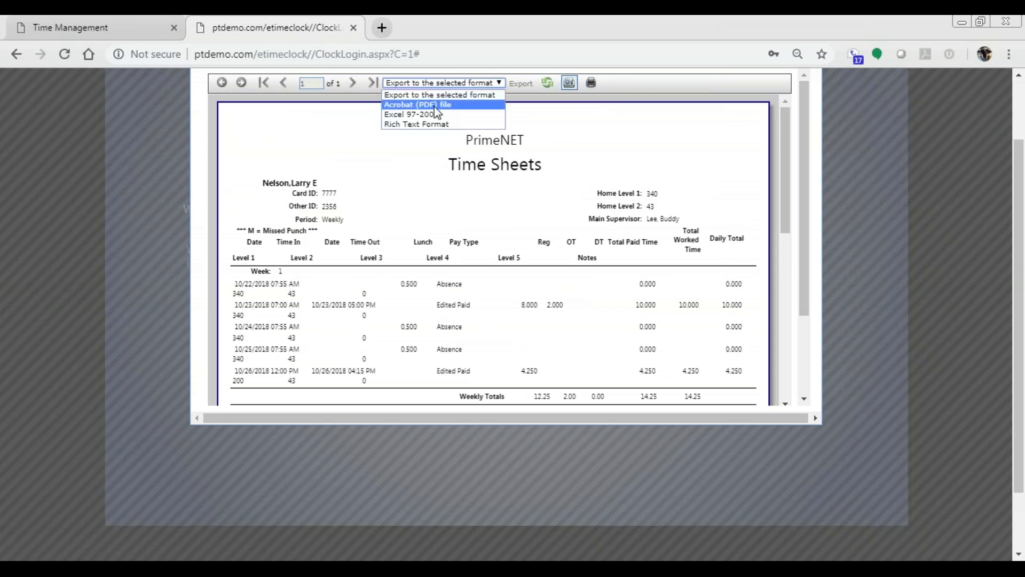
pyautogui.click(683, 77)
pyautogui.scroll(2, 849, 165)
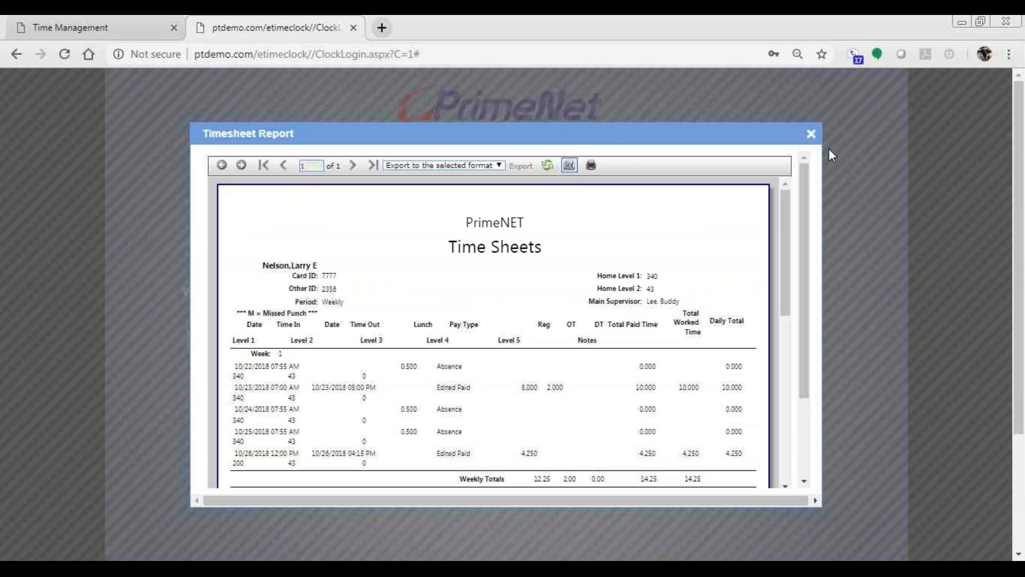
pyautogui.click(811, 133)
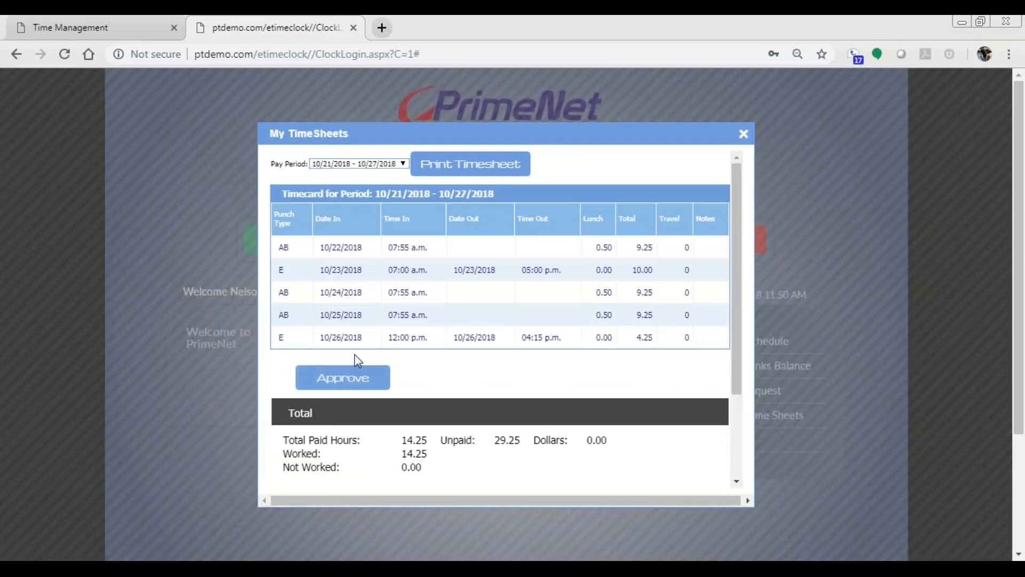
# Open the timesheet approval's Terms And Conditions, review the attestation text, and close it and My TimeSheets without accepting
pyautogui.click(359, 391)
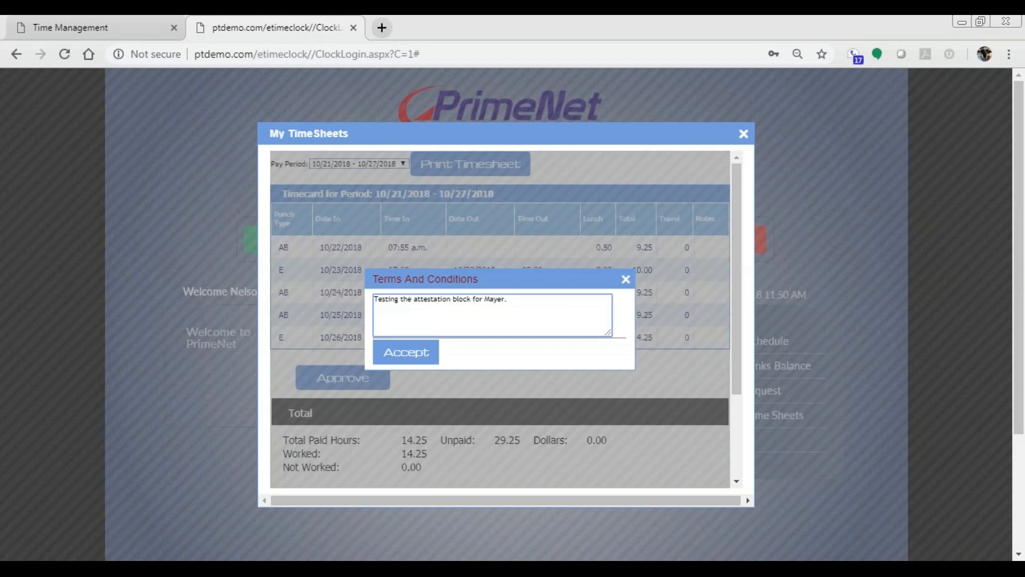
pyautogui.moveTo(529, 303); pyautogui.dragTo(361, 305)
pyautogui.click(625, 281)
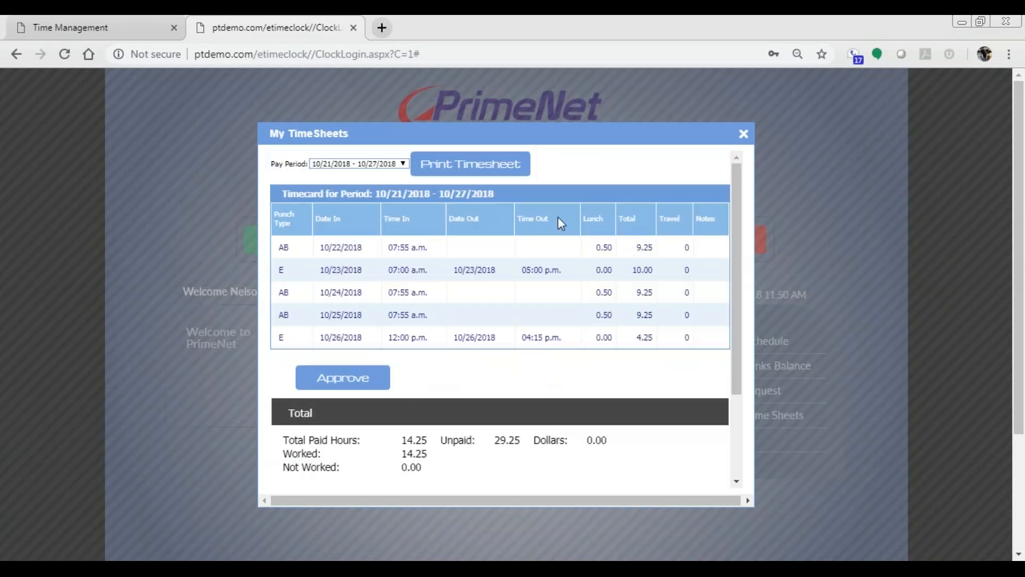
pyautogui.click(744, 135)
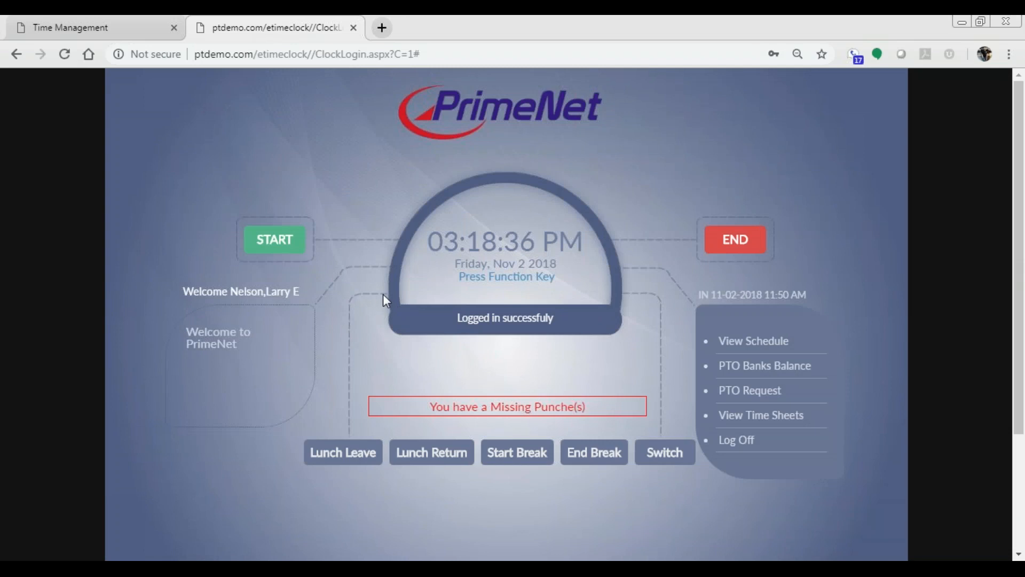
# Record a start punch for department 63 with the note "Late start Flat Tire"
pyautogui.click(278, 243)
pyautogui.click(546, 321)
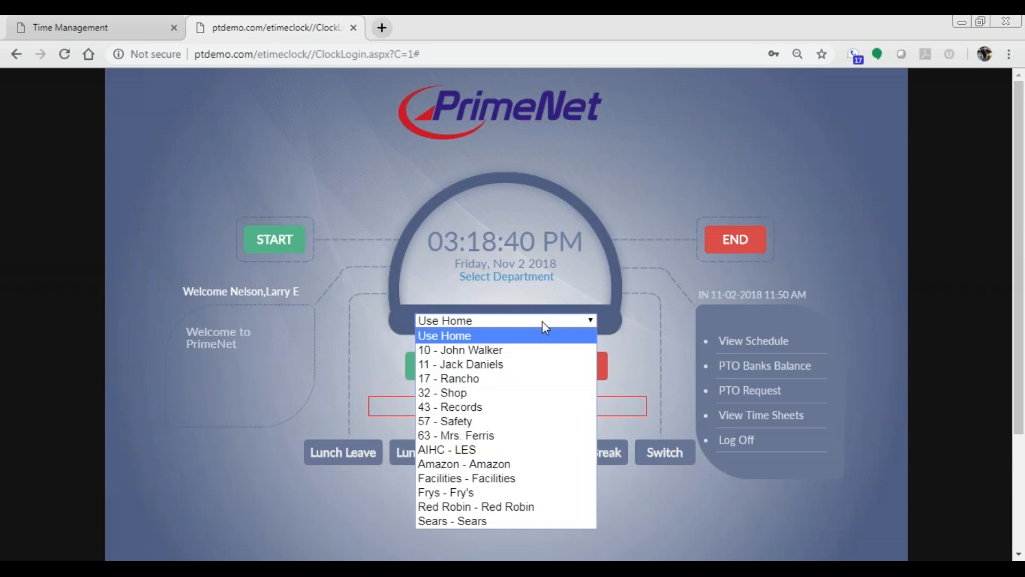
pyautogui.click(481, 435)
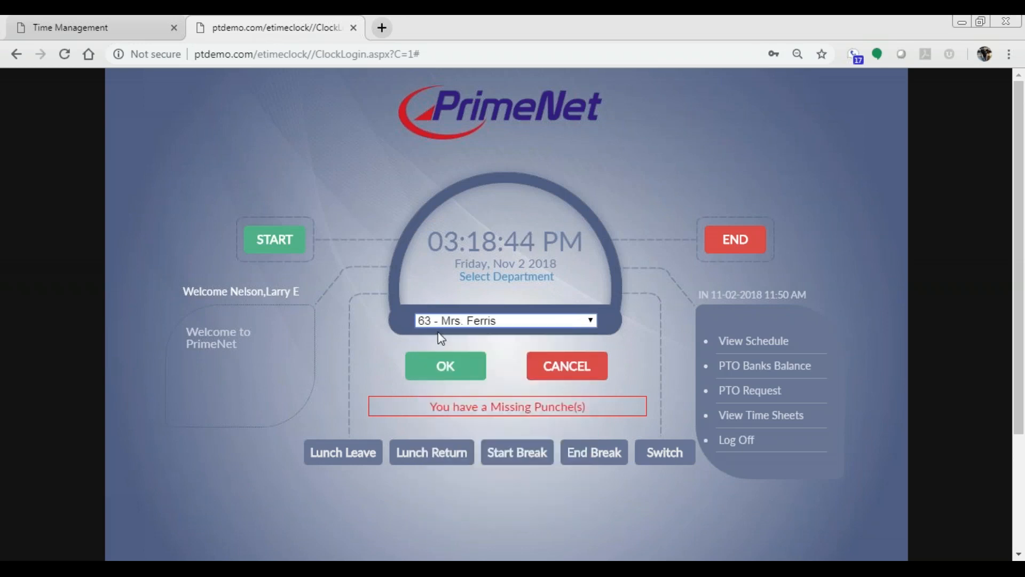
pyautogui.click(446, 367)
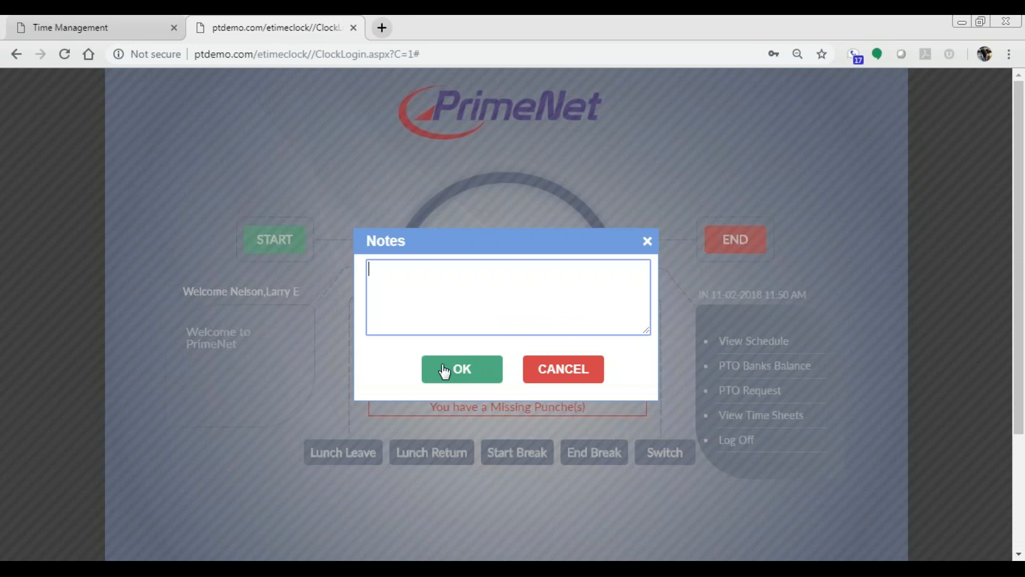
pyautogui.write('Late start Flat Tire')
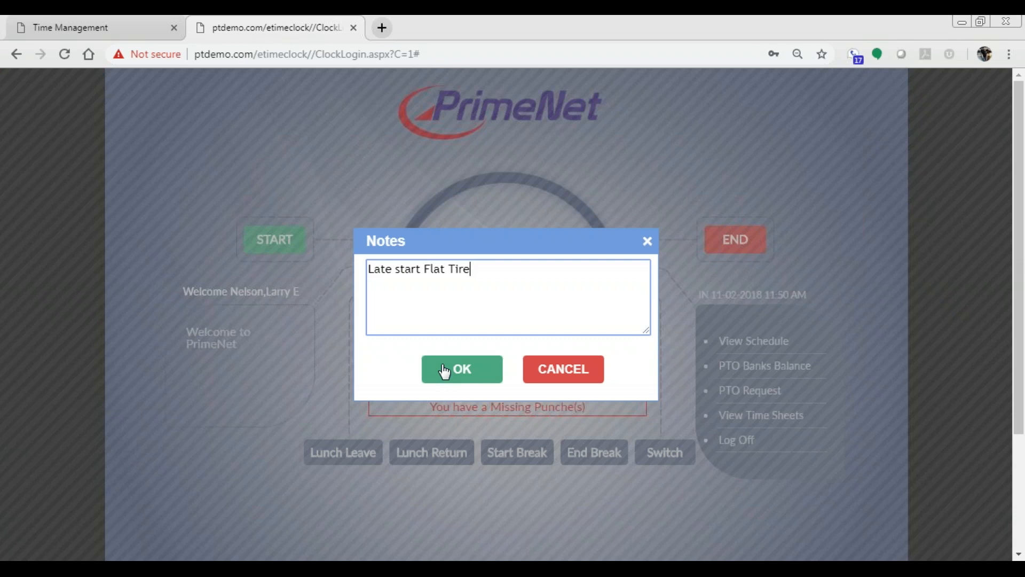
pyautogui.click(444, 371)
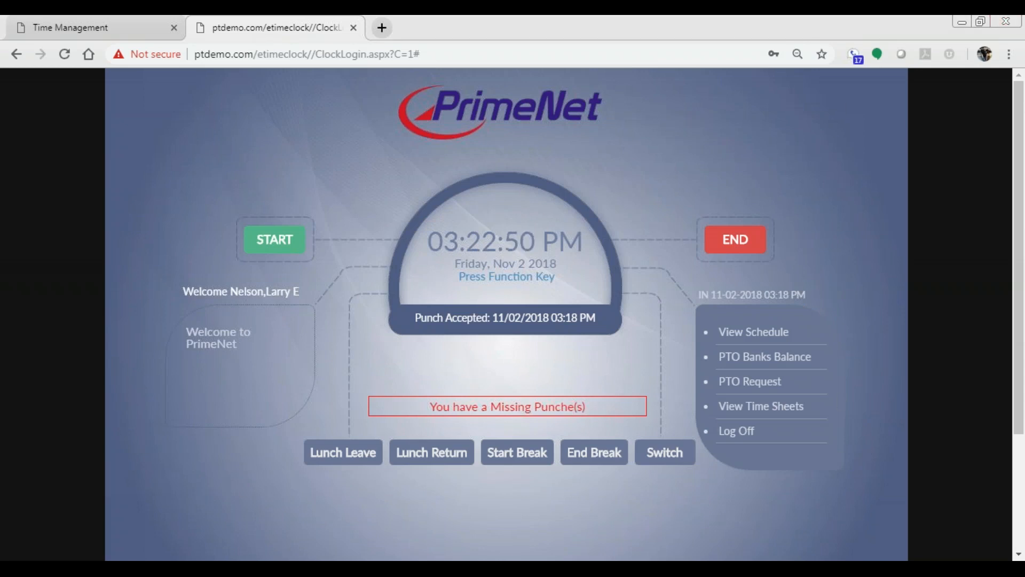
# Switch to the PrimeNet mobile app in Leapdroid and view the weekly time sheet for 10/04/2018 - 10/17/2018
pyautogui.click(806, 567)
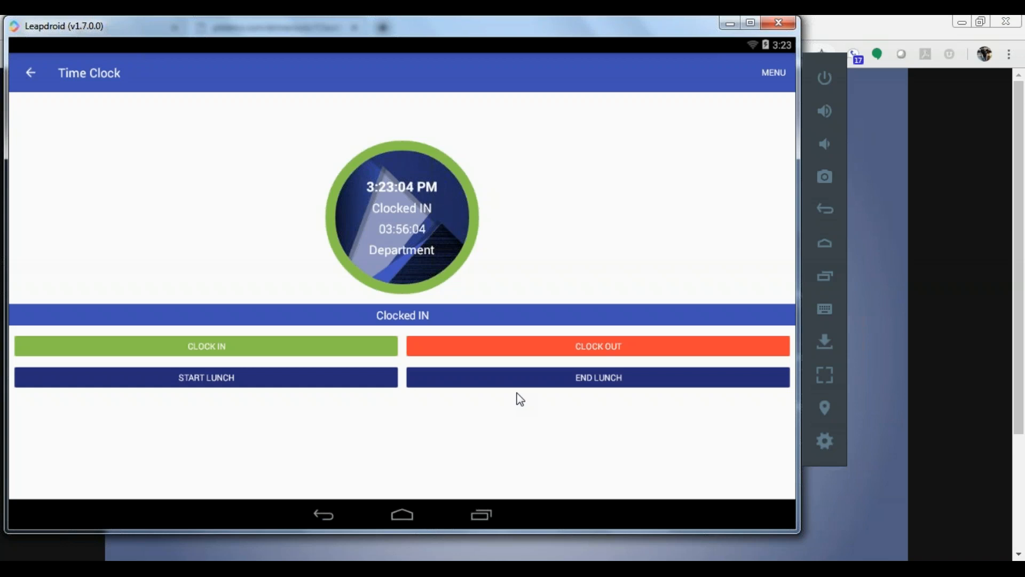
pyautogui.click(773, 73)
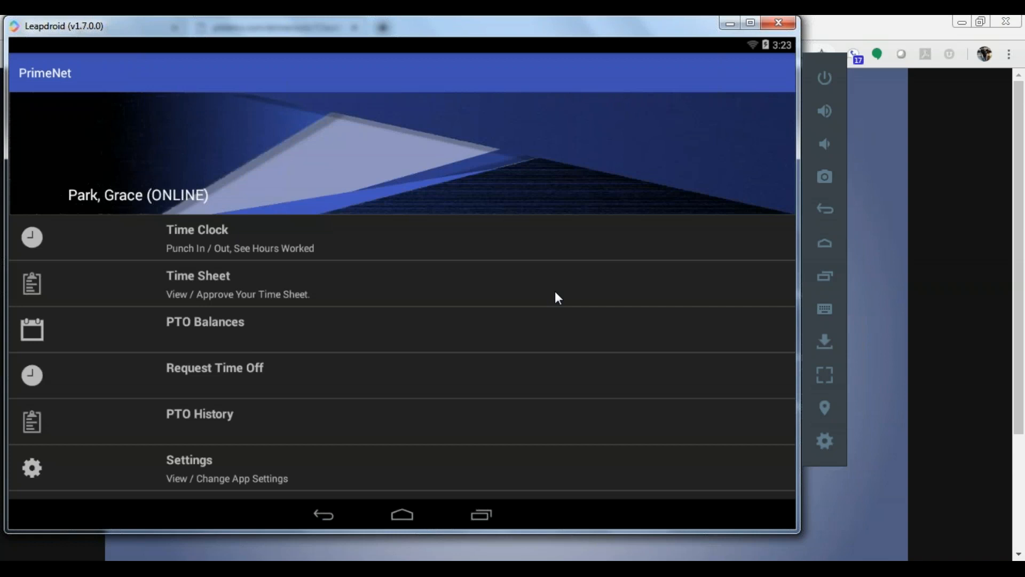
pyautogui.click(188, 292)
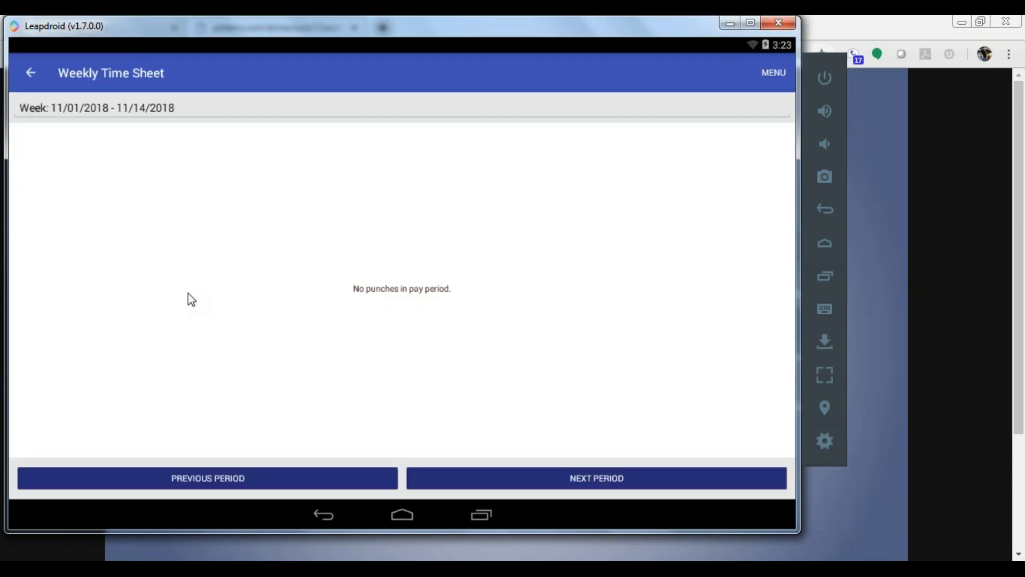
pyautogui.click(223, 481)
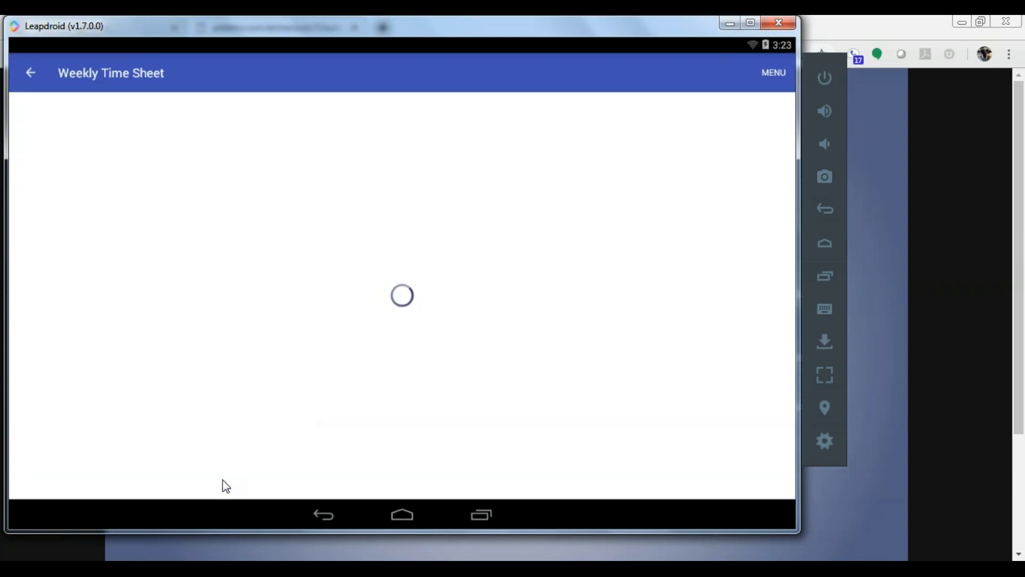
pyautogui.click(223, 480)
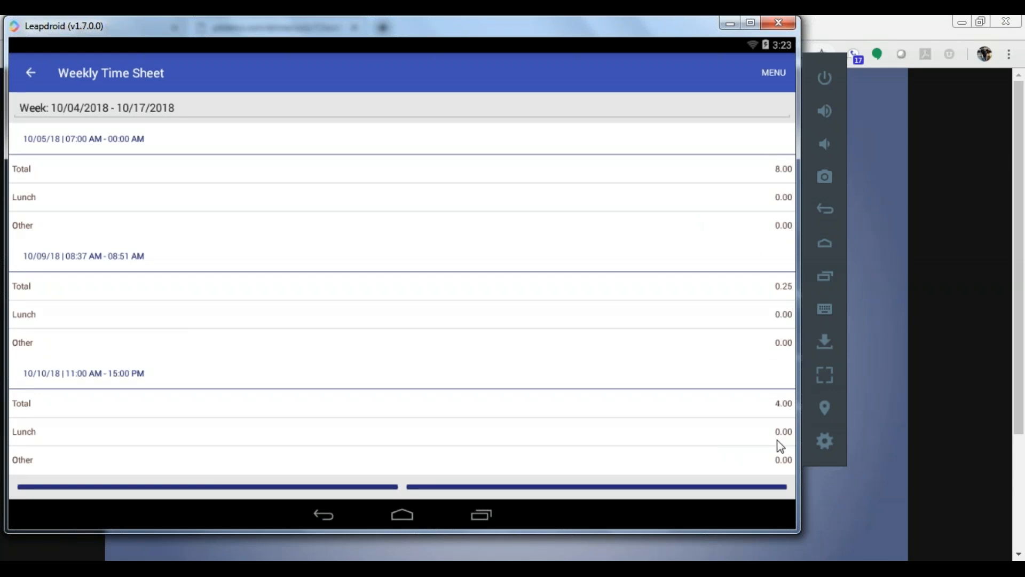
# View the PTO balances and the time-off request form in the mobile app
pyautogui.click(781, 72)
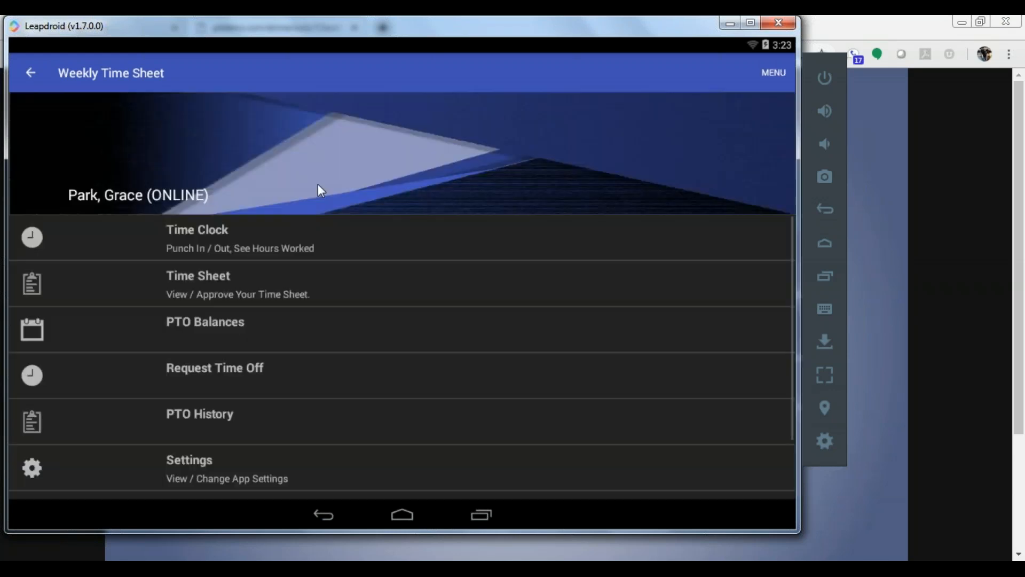
pyautogui.click(193, 325)
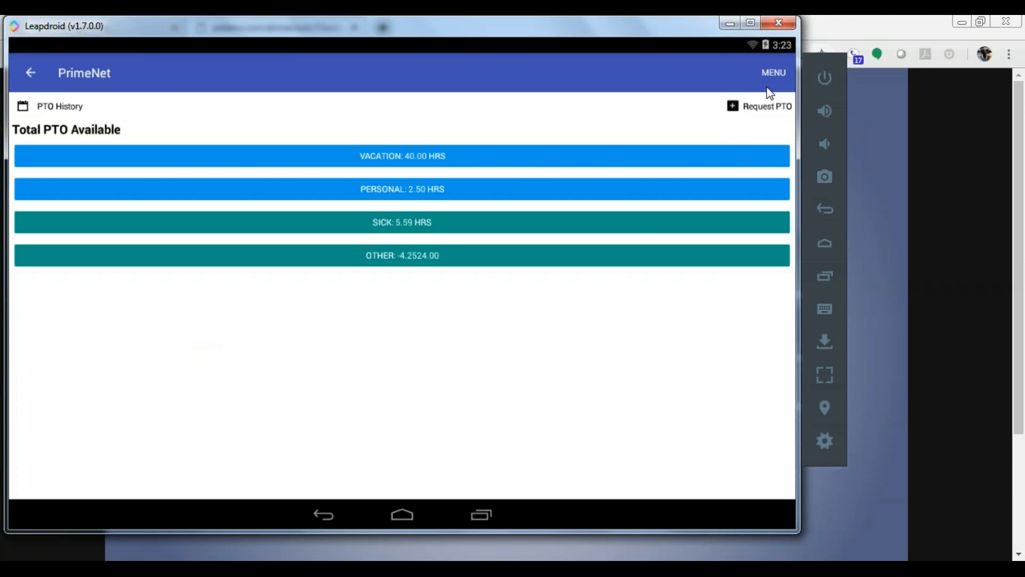
pyautogui.click(772, 79)
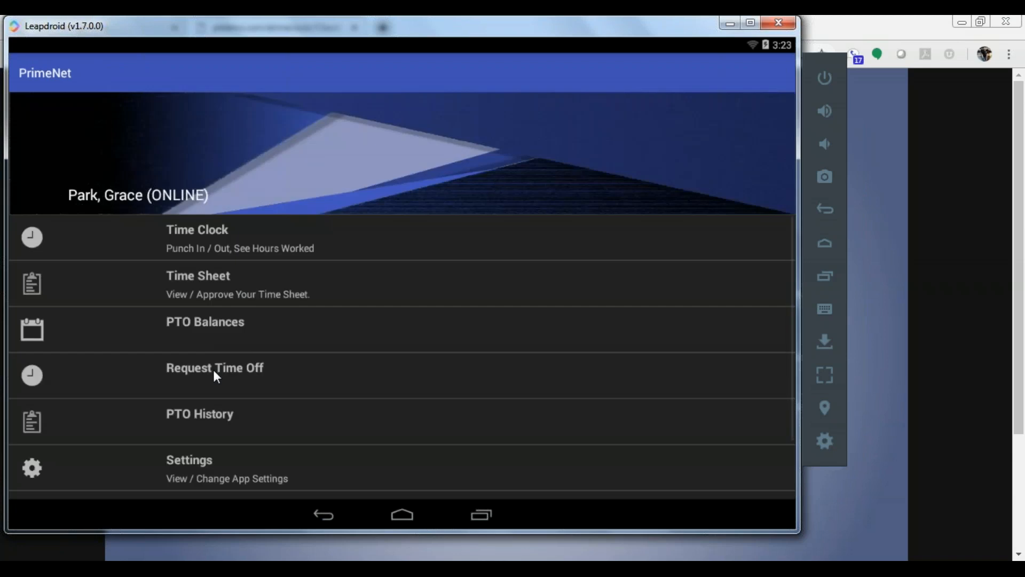
pyautogui.click(214, 370)
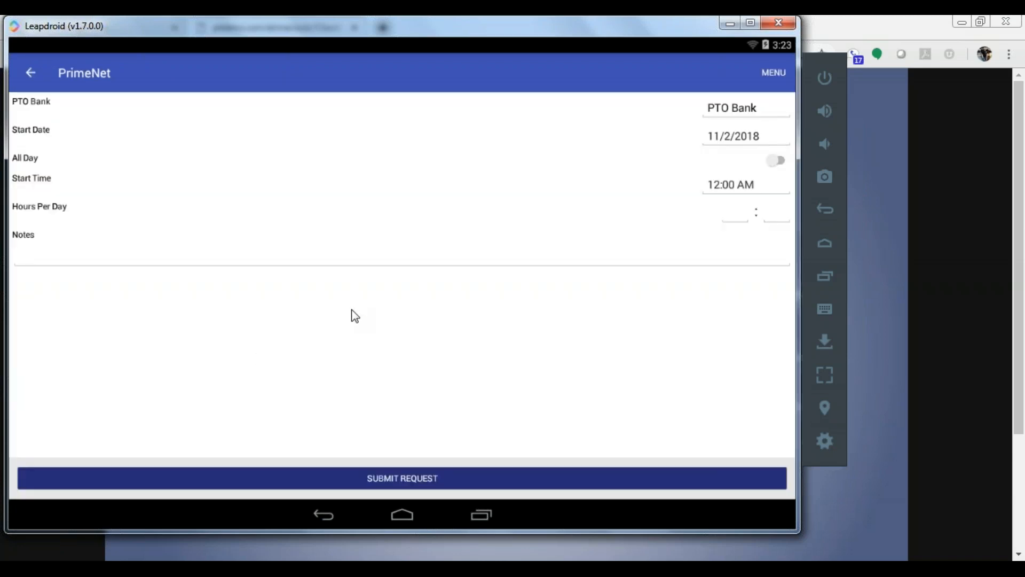
# Open the PTO History and review the listed time-off requests and their approval statuses
pyautogui.click(768, 70)
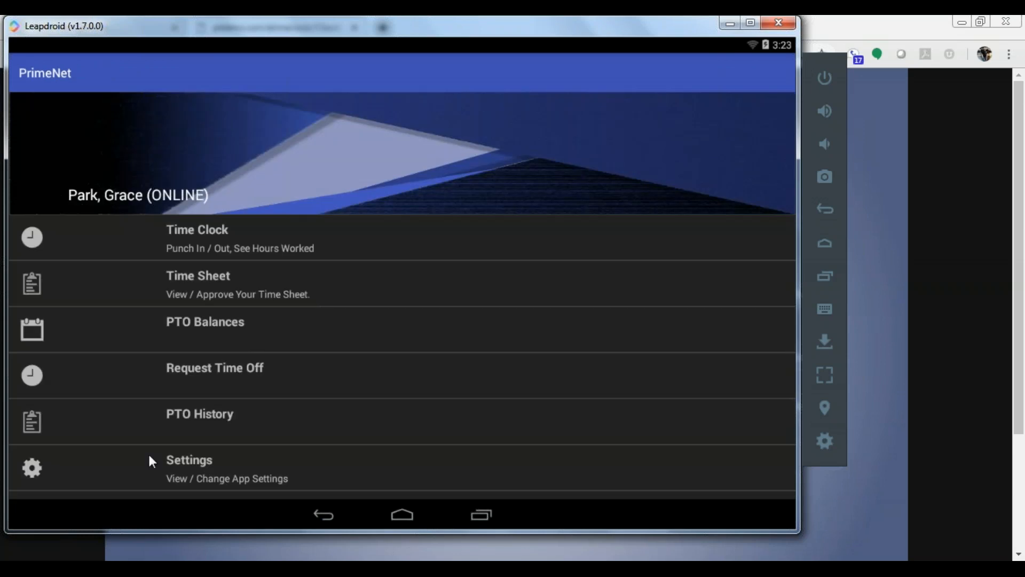
pyautogui.click(167, 431)
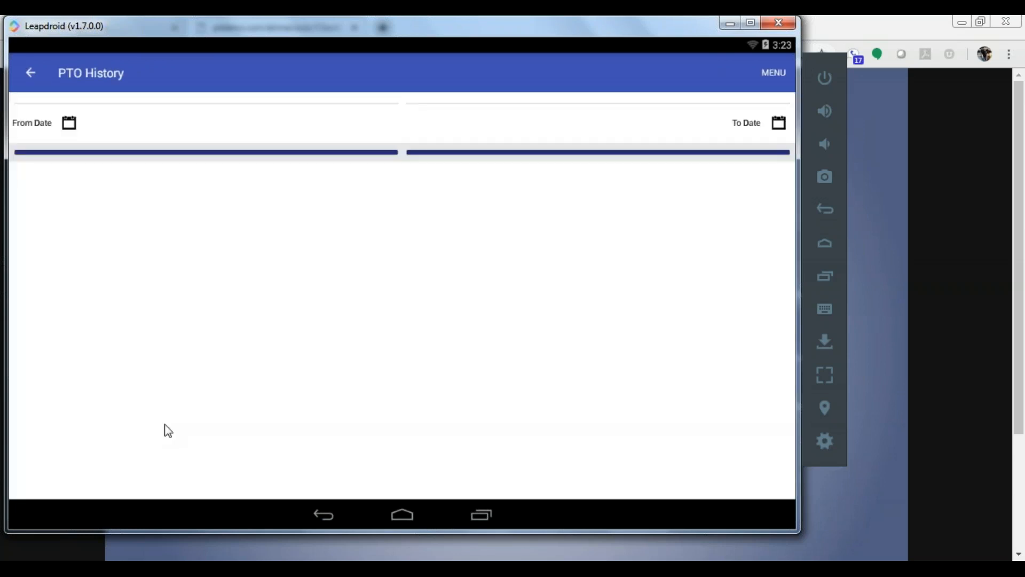
pyautogui.scroll(-5, 367, 315)
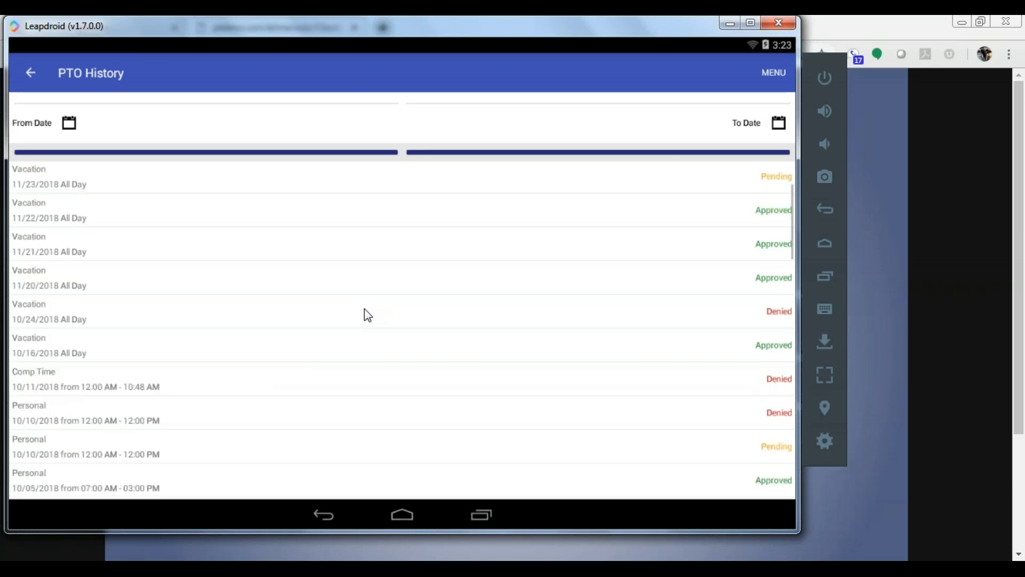
pyautogui.scroll(-6, 367, 315)
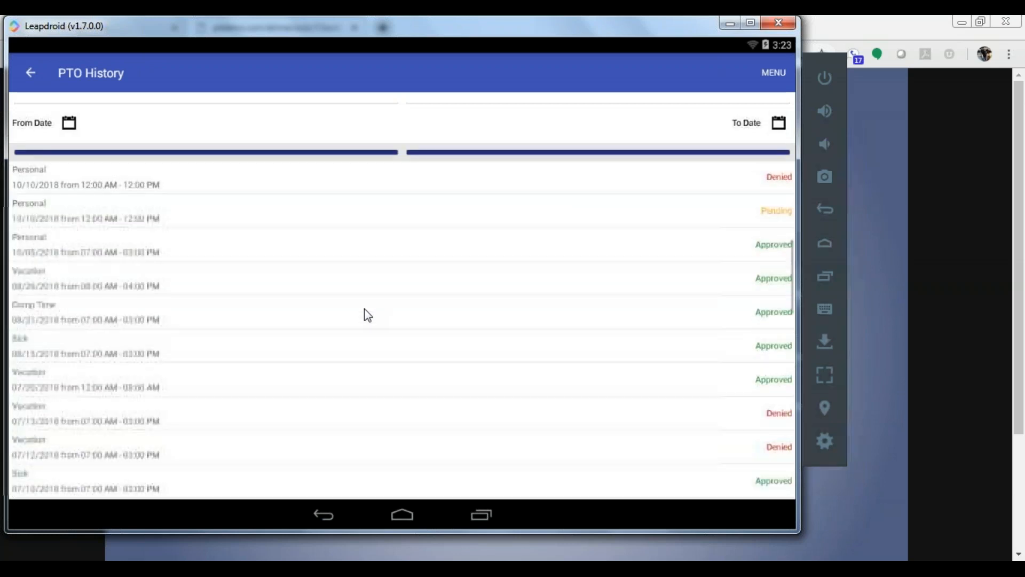
pyautogui.scroll(4, 731, 369)
pyautogui.scroll(7, 731, 368)
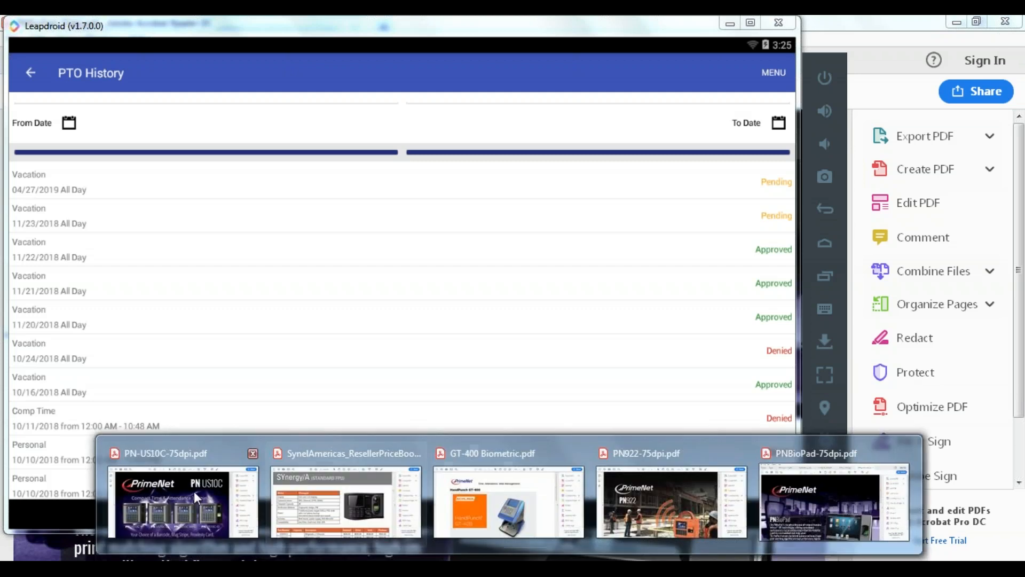
# Switch to Adobe Acrobat Reader and view the PN-US10C, GT-400 Biometric, PN922 and PNBioPad time clock brochures
pyautogui.click(194, 492)
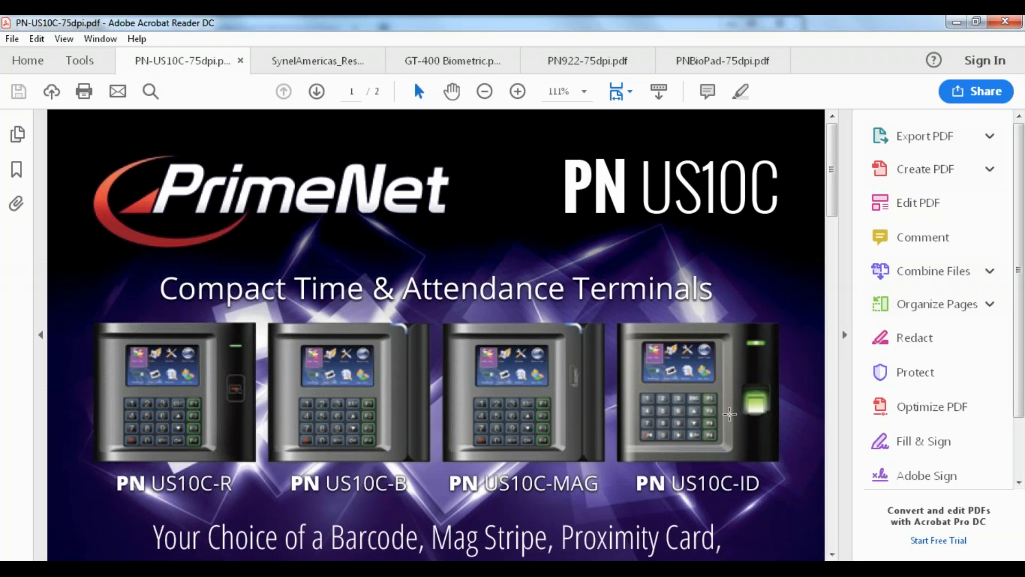
pyautogui.click(452, 62)
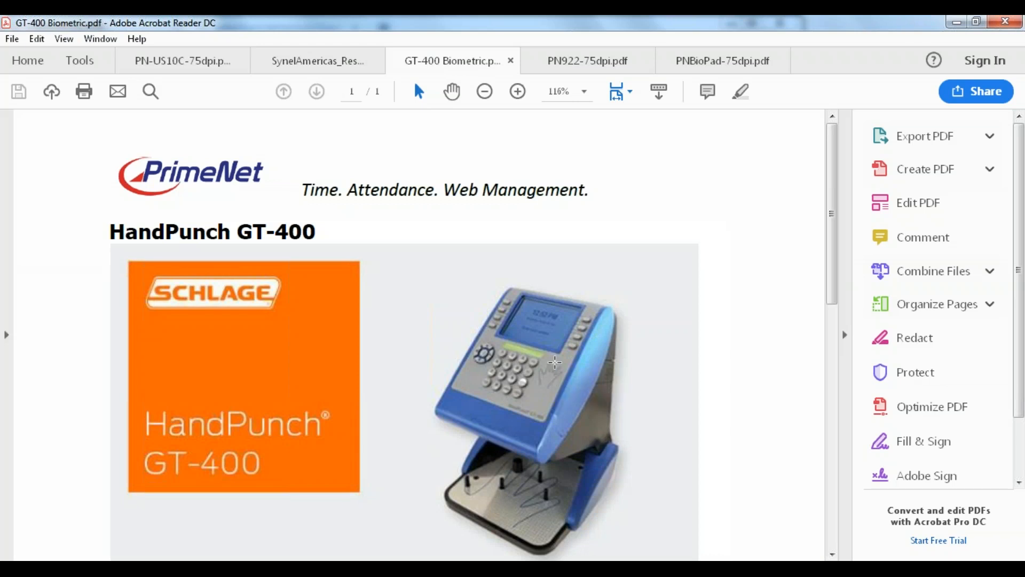
pyautogui.click(598, 56)
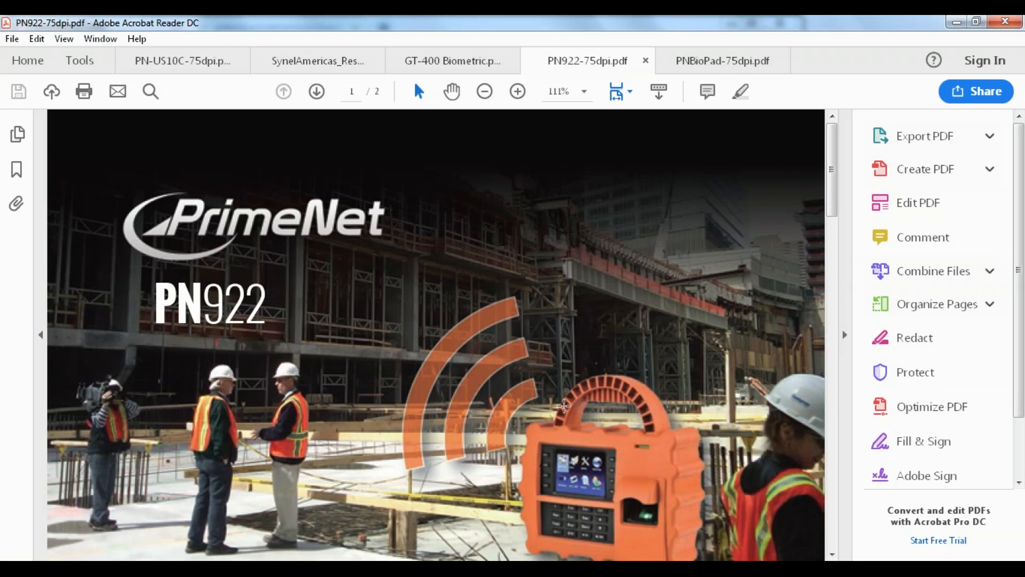
pyautogui.scroll(-3, 564, 407)
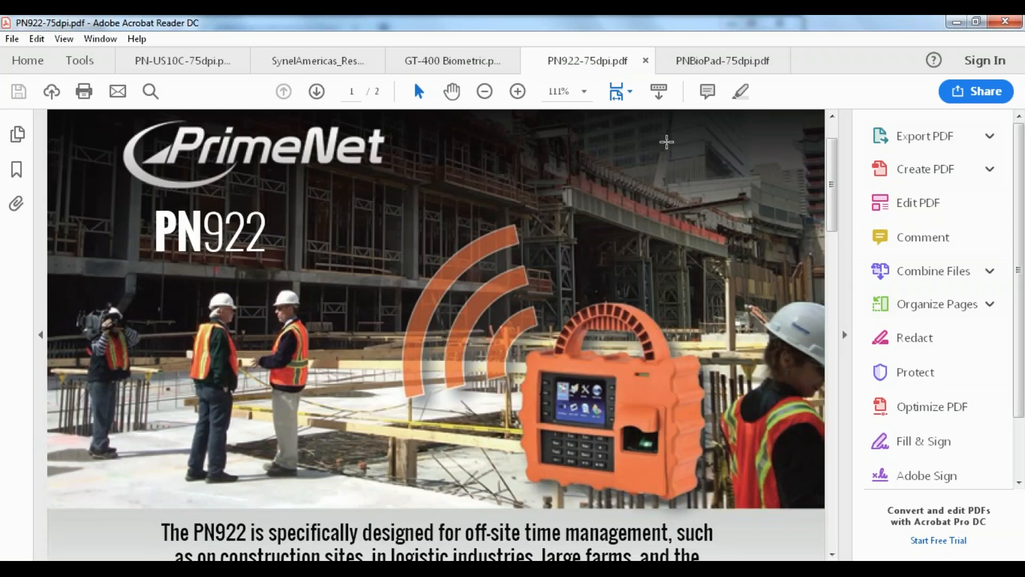
pyautogui.click(709, 59)
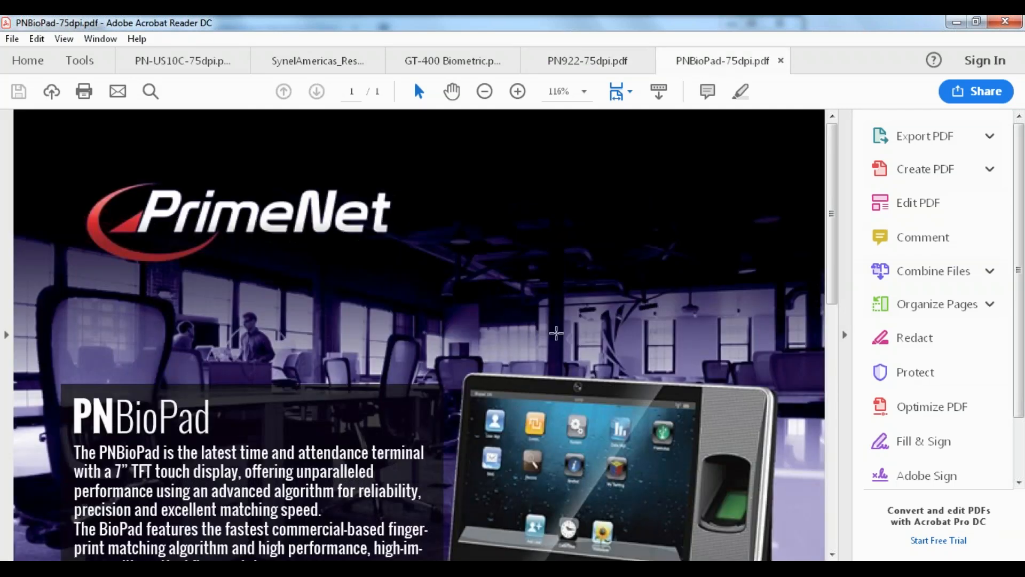
pyautogui.scroll(-4, 692, 251)
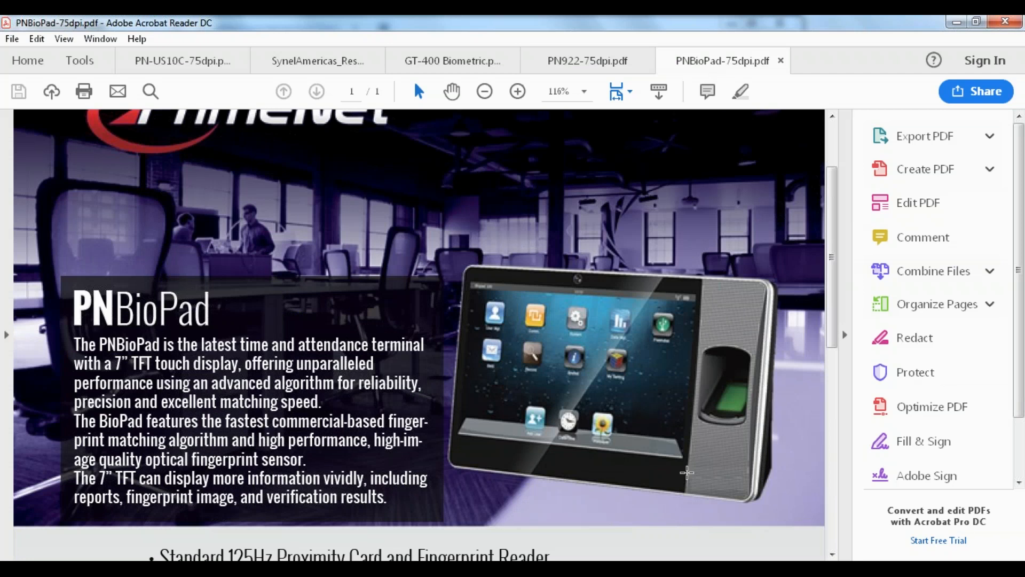